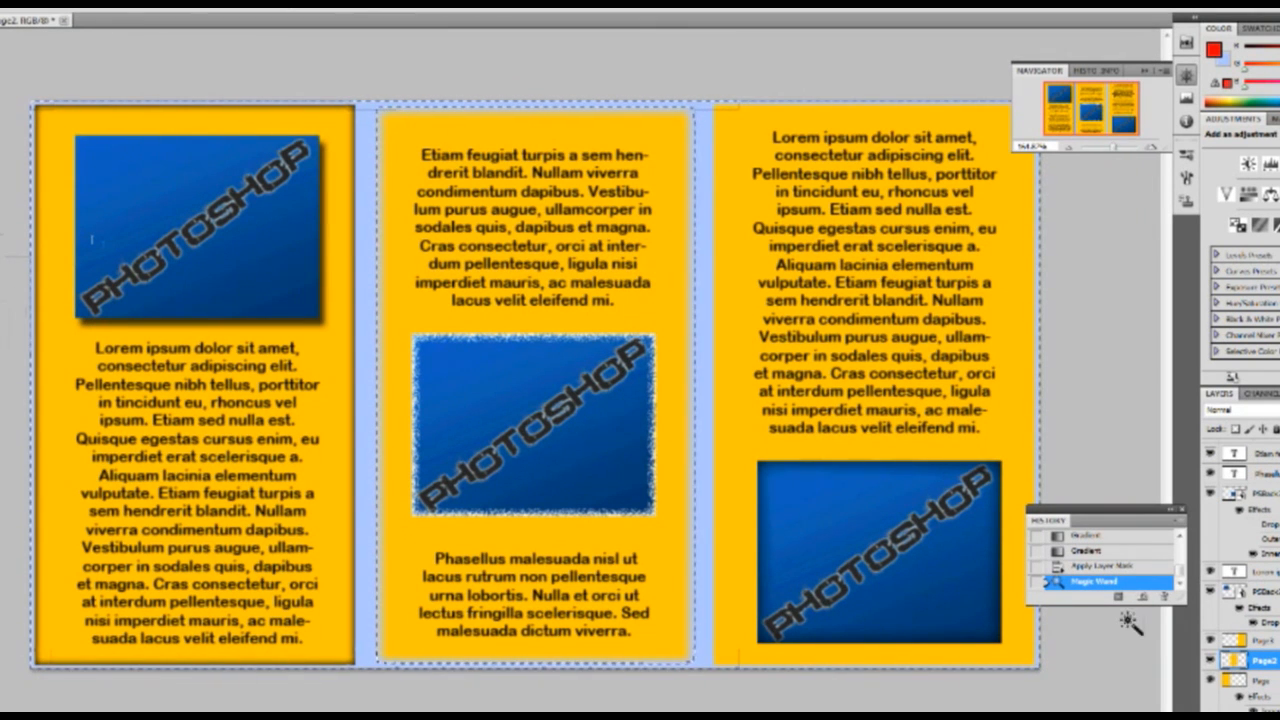
Select the third page's yellow background on layer Page3 with the Magic Wand, paint it red with the Brush, and clear the selection.
click(1238, 641)
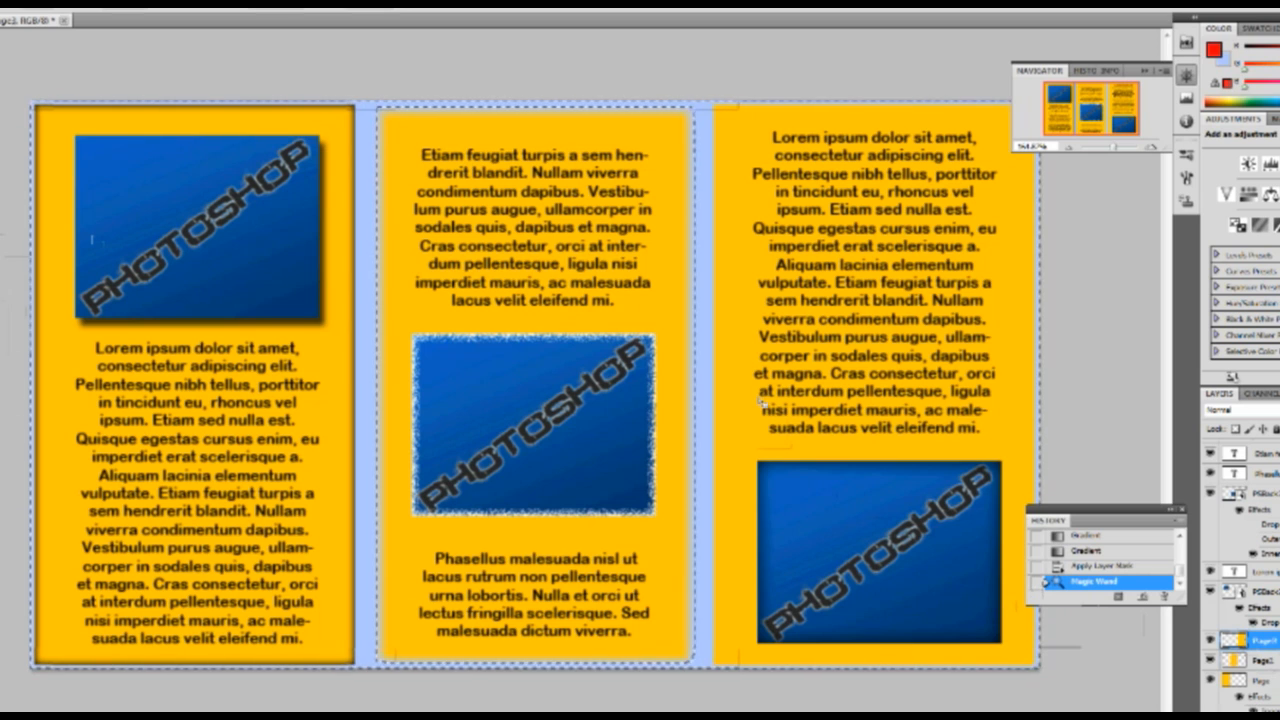
key(ctrl+d)
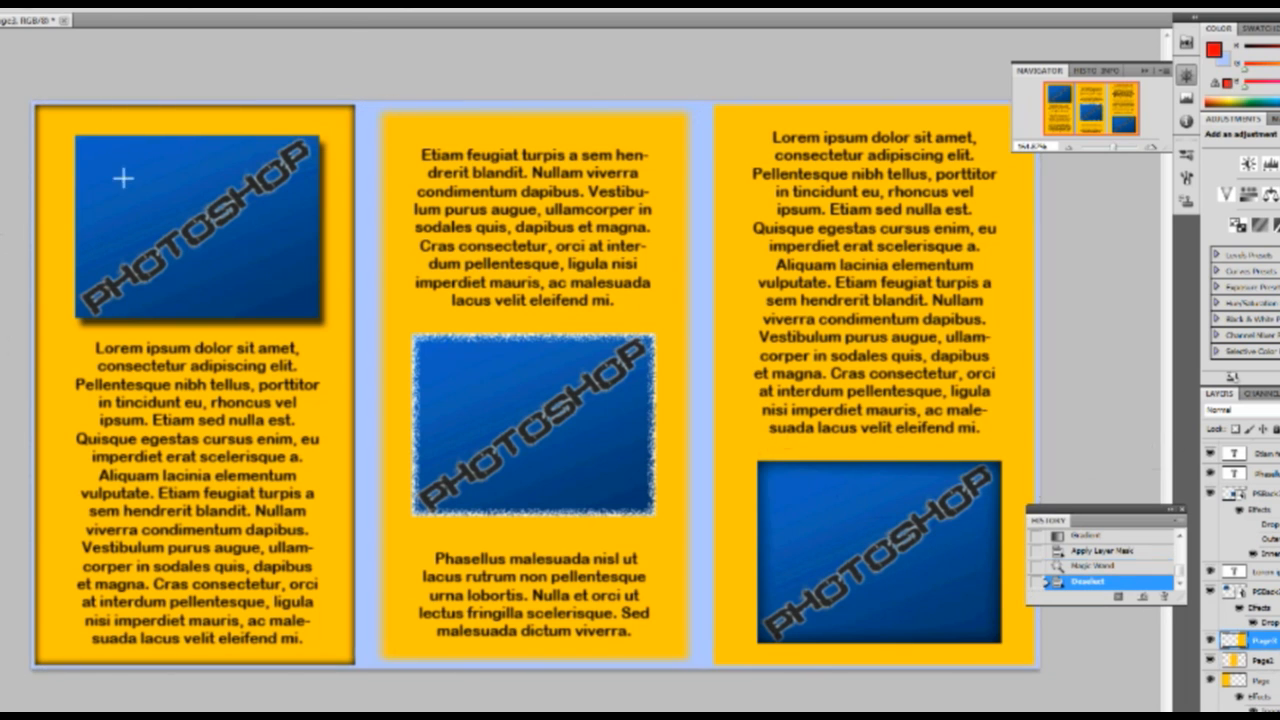
click(1, 76)
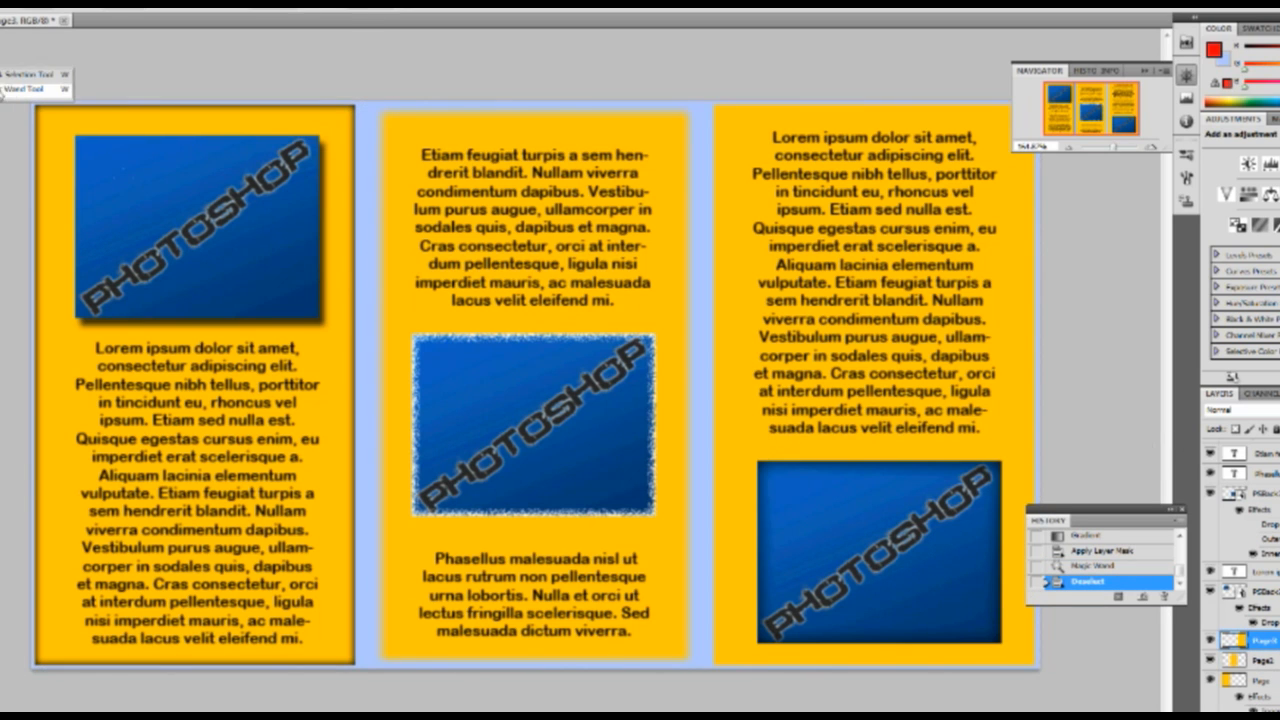
click(12, 89)
click(752, 268)
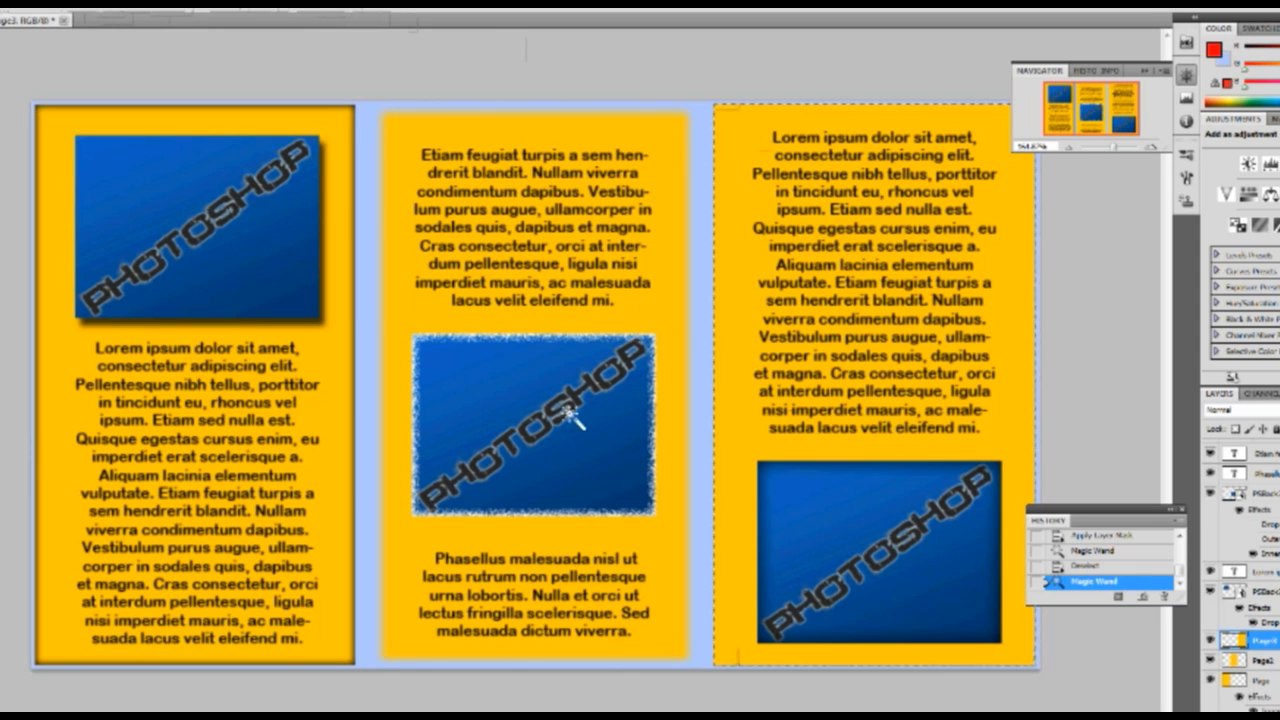
key(b)
click(873, 384)
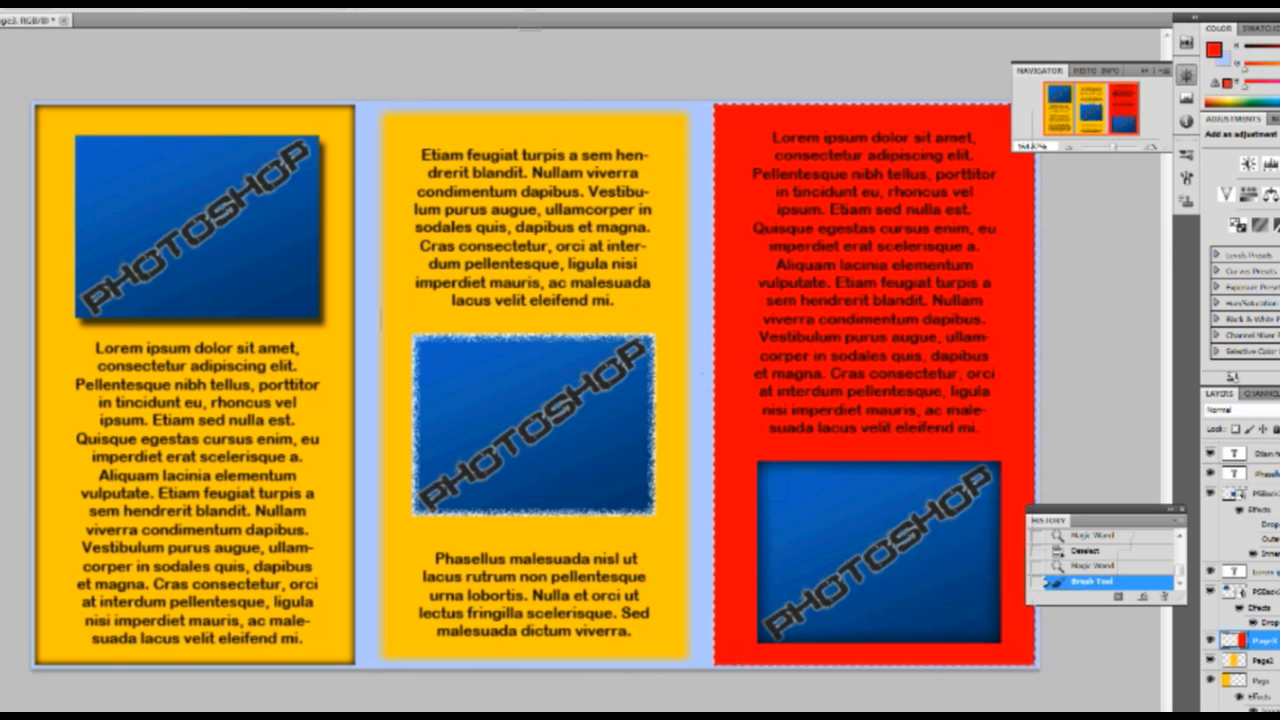
key(w)
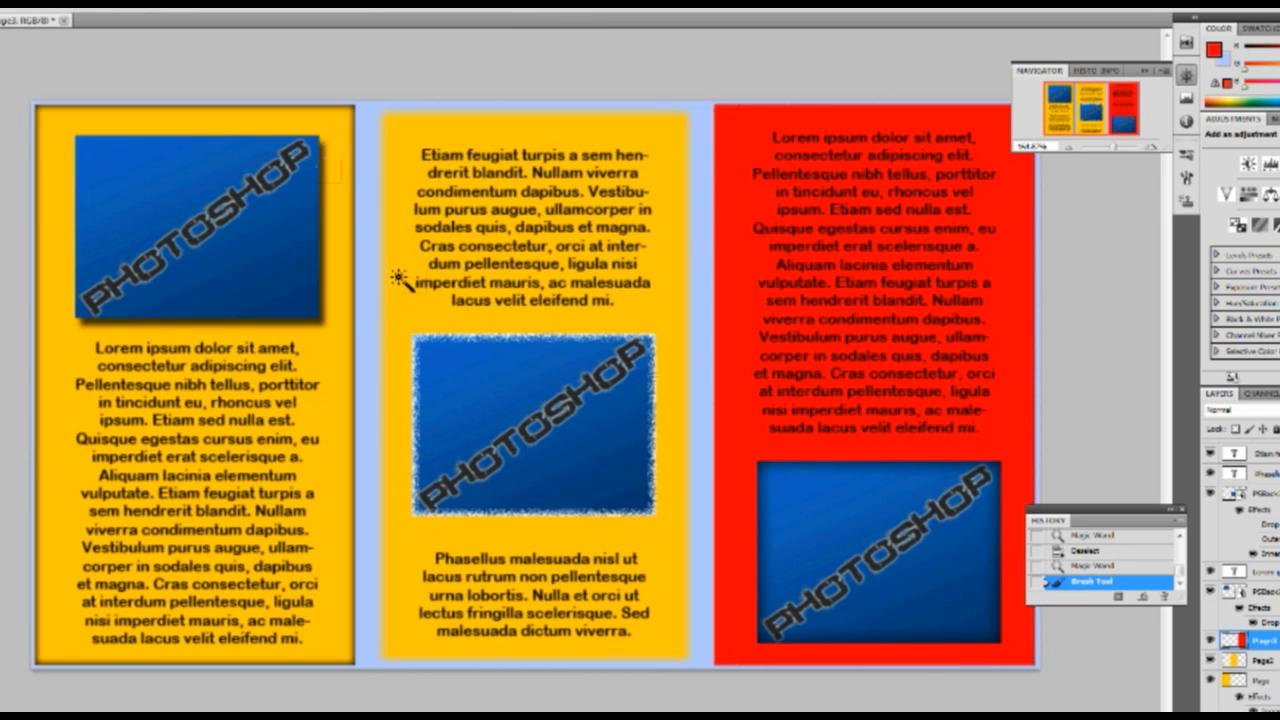
click(405, 288)
key(ctrl+d)
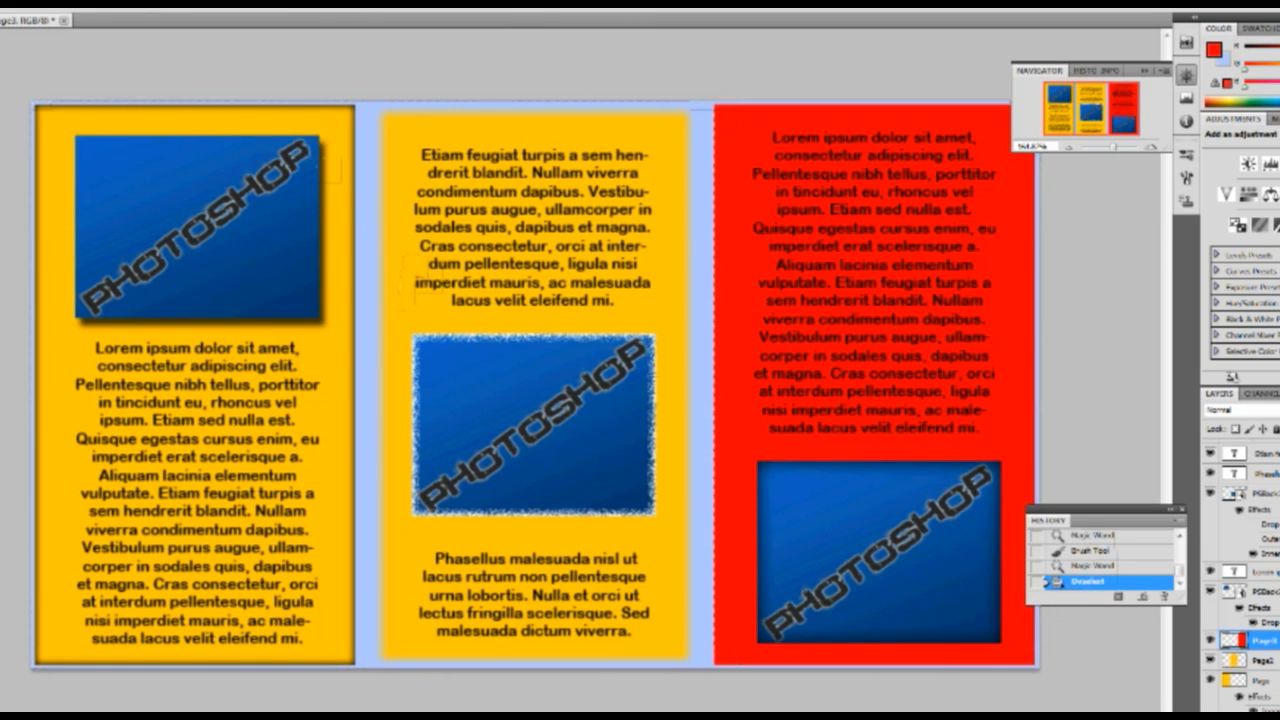
Select the middle page's yellow background on layer Page2, paint it blue (0041ff) with the Brush, and clear the selection.
click(1262, 660)
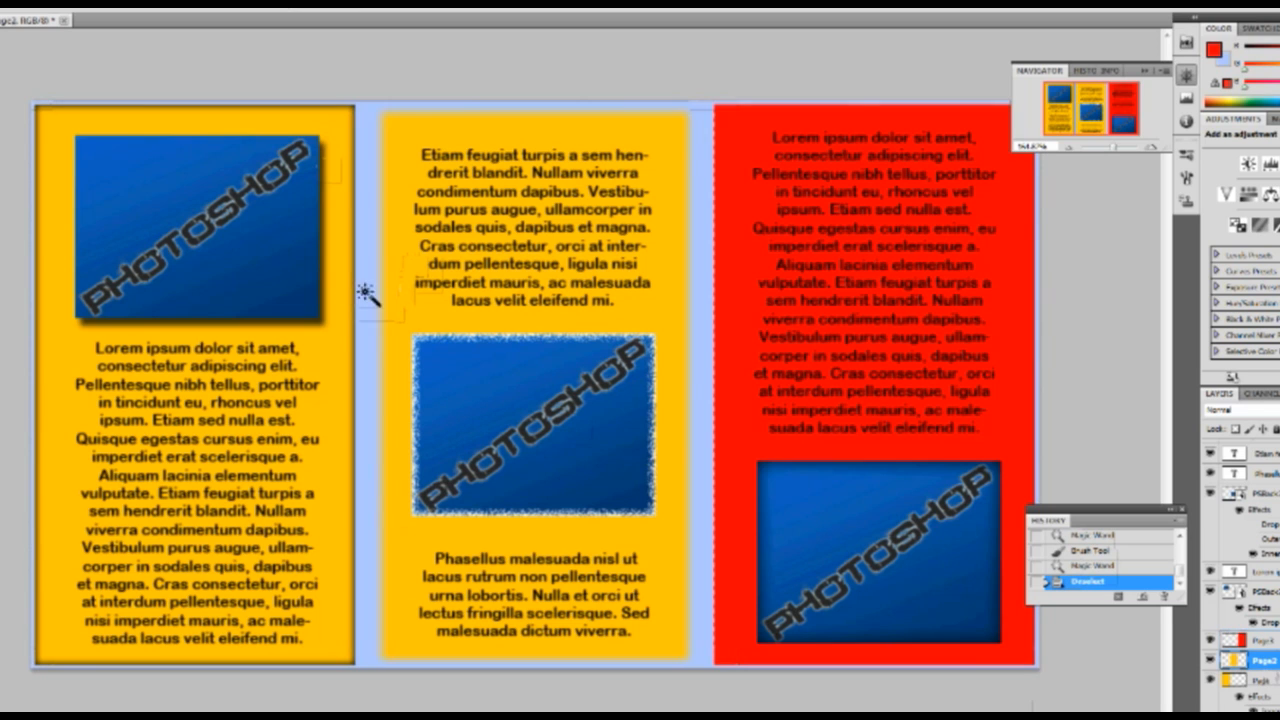
click(408, 330)
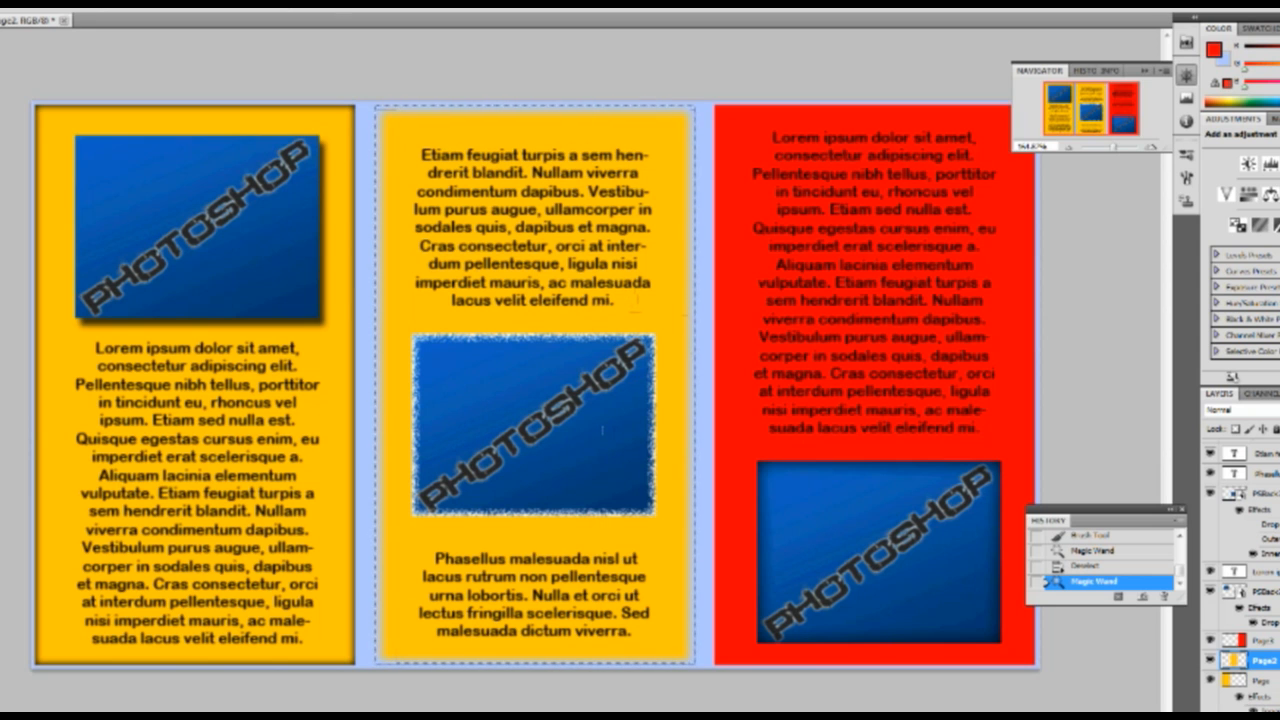
key(x)
drag(569, 334, 670, 237)
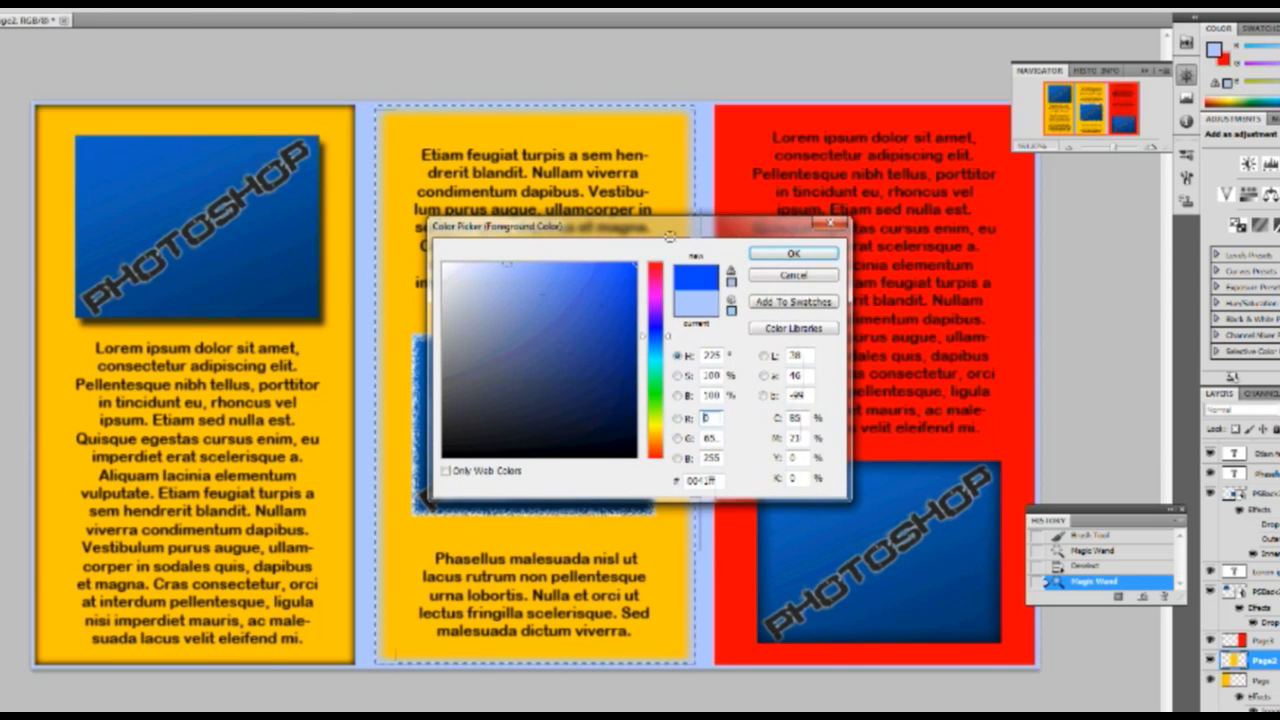
click(793, 253)
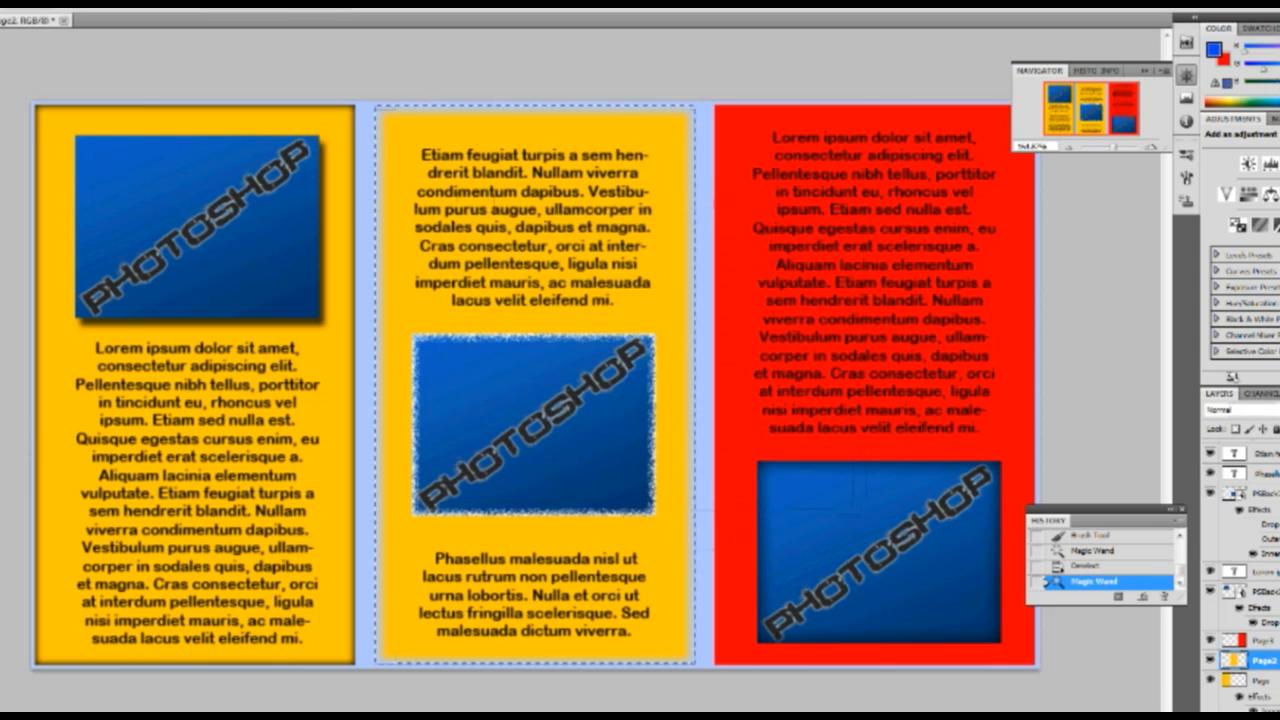
click(535, 385)
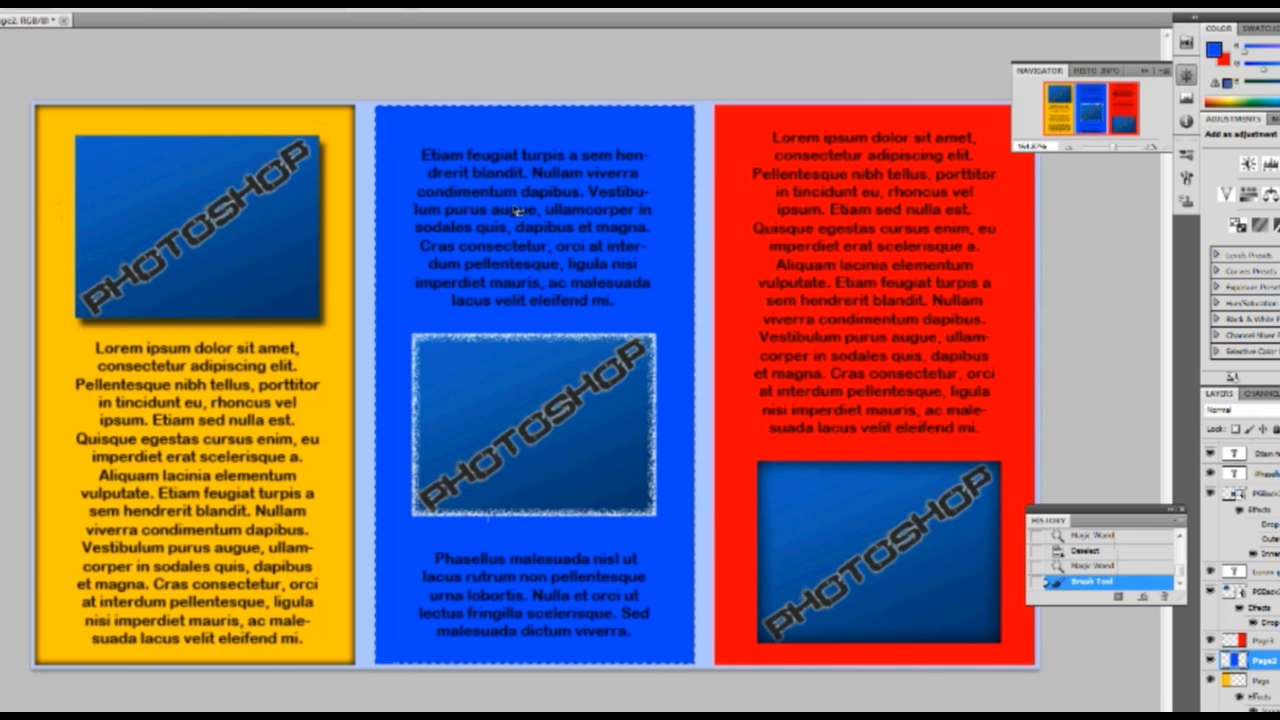
ctrl+click(460, 83)
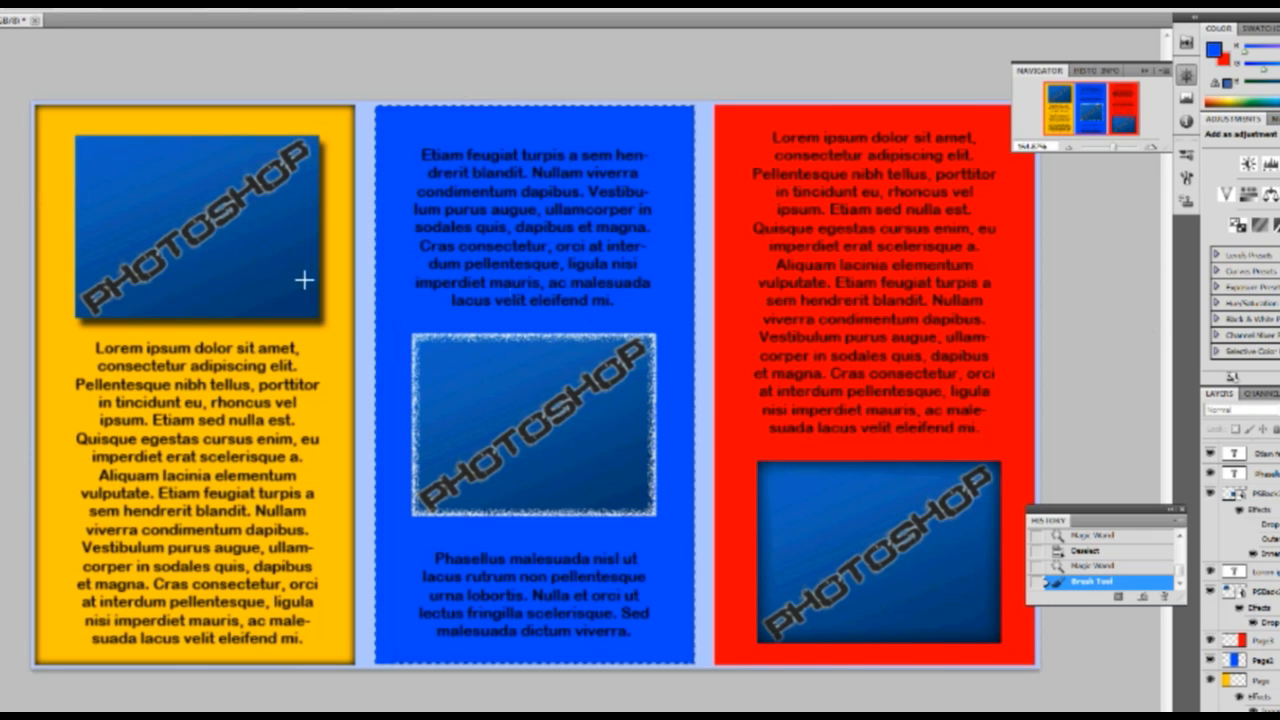
key(ctrl+d)
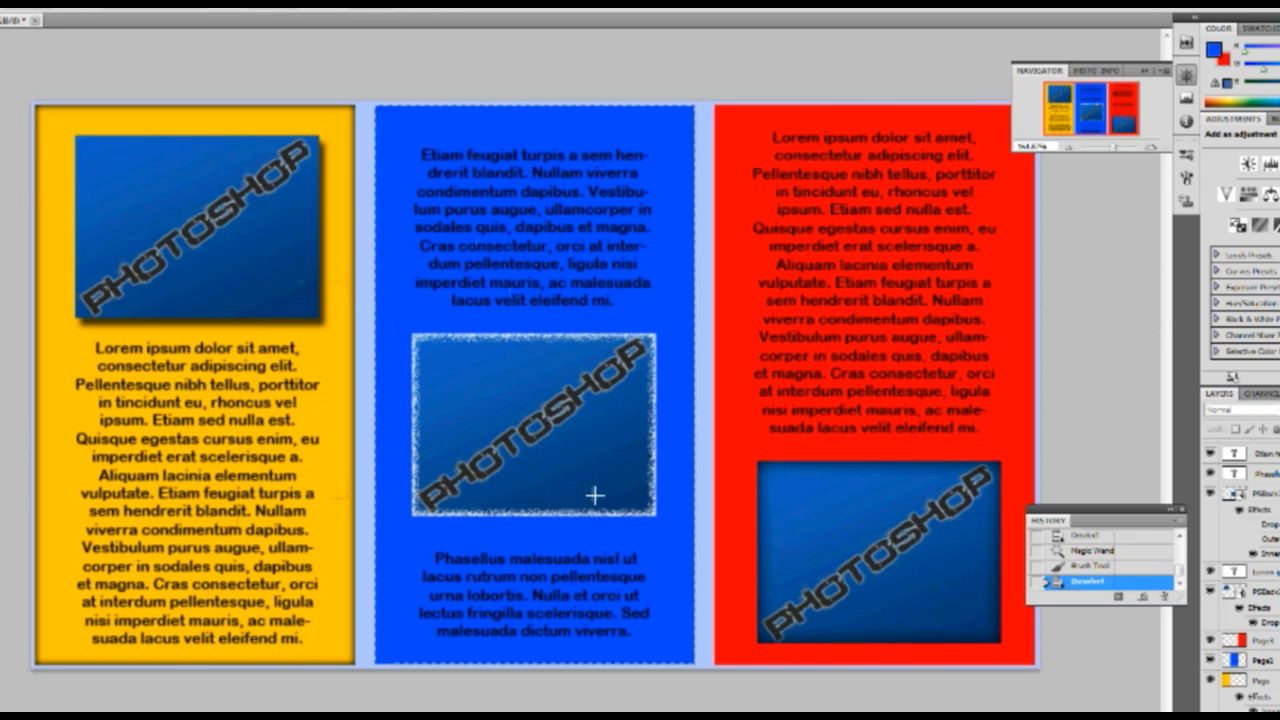
Add a layer mask to layer Page2 and fade the blue page's right edge with a short gradient.
click(1261, 668)
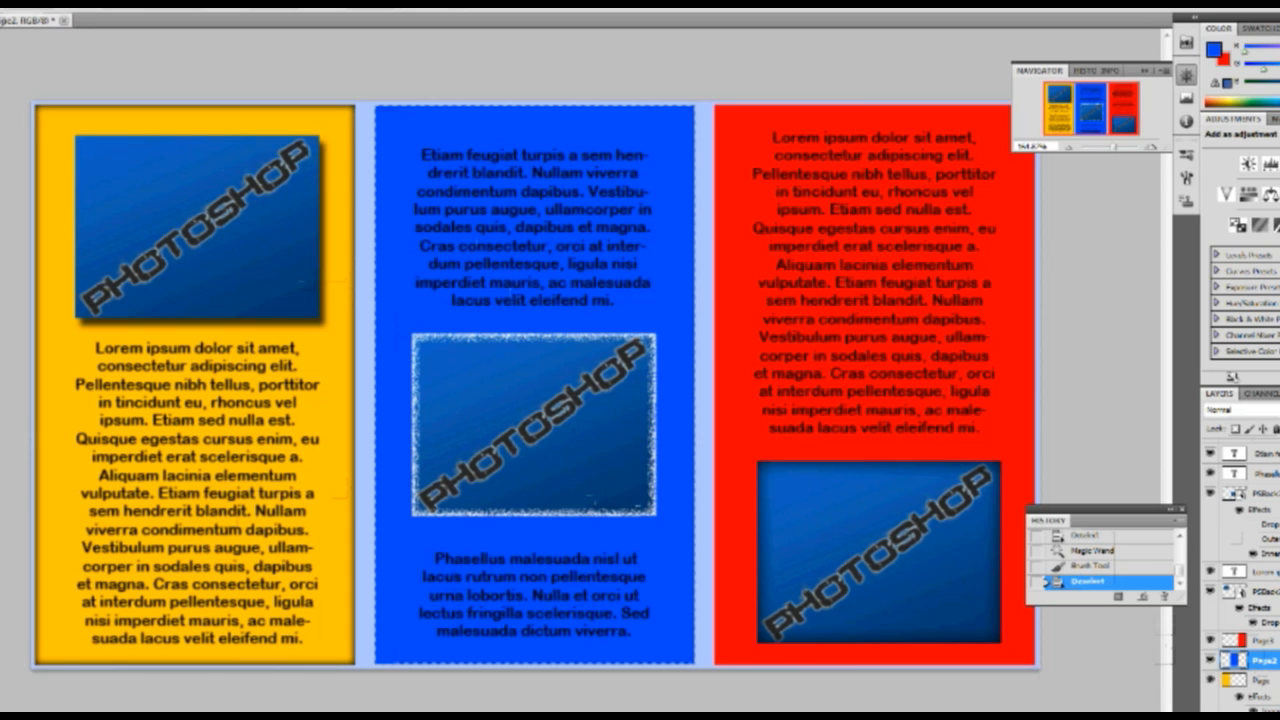
click(1258, 714)
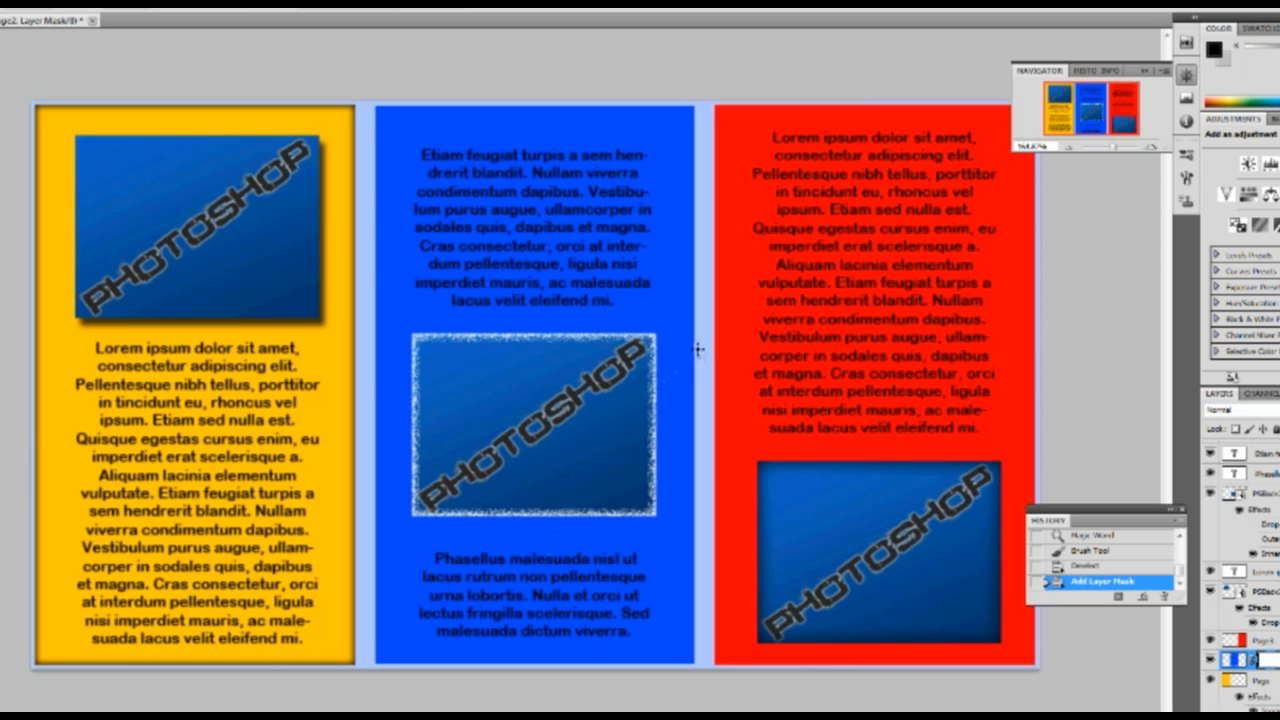
drag(698, 349, 666, 344)
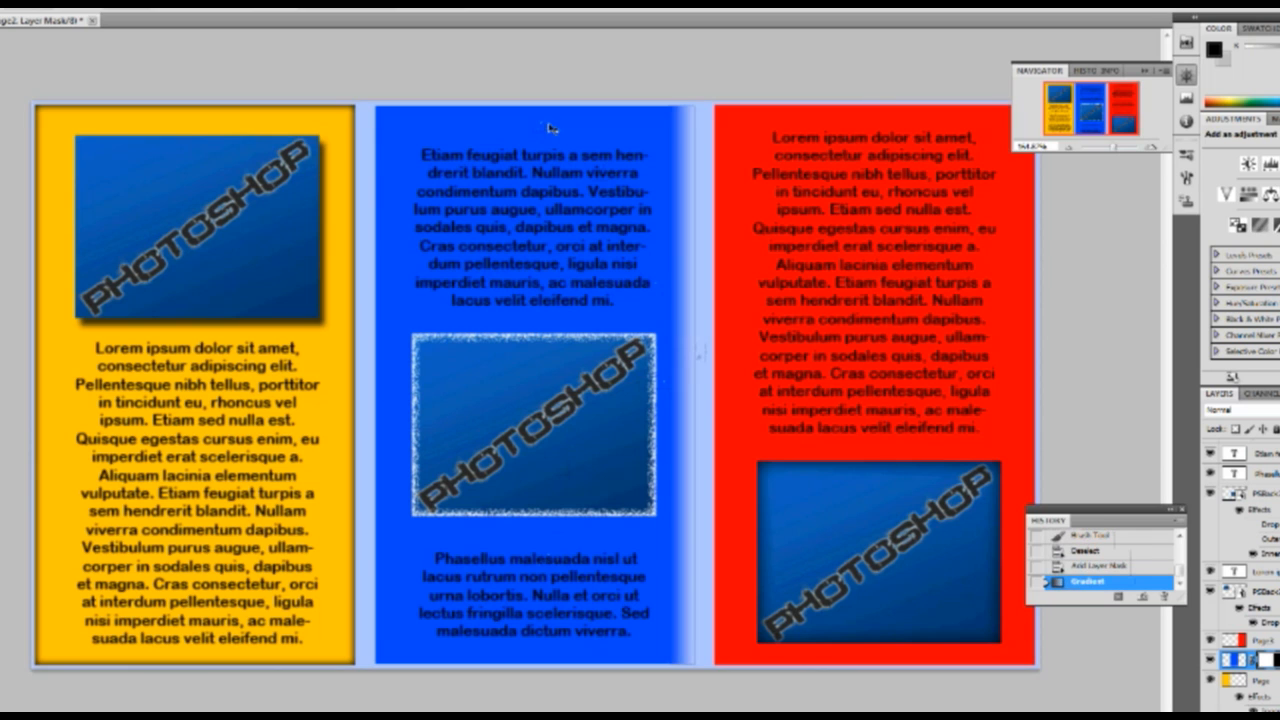
key(ctrl+z)
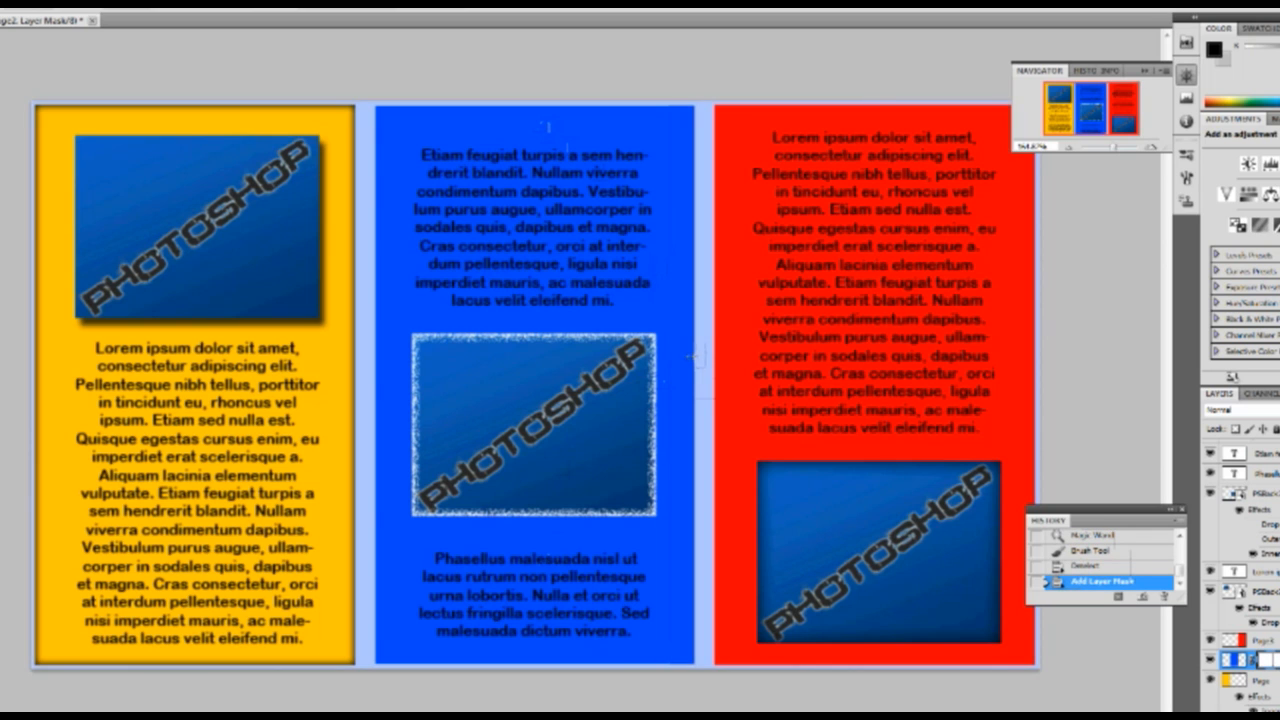
key(ctrl+z)
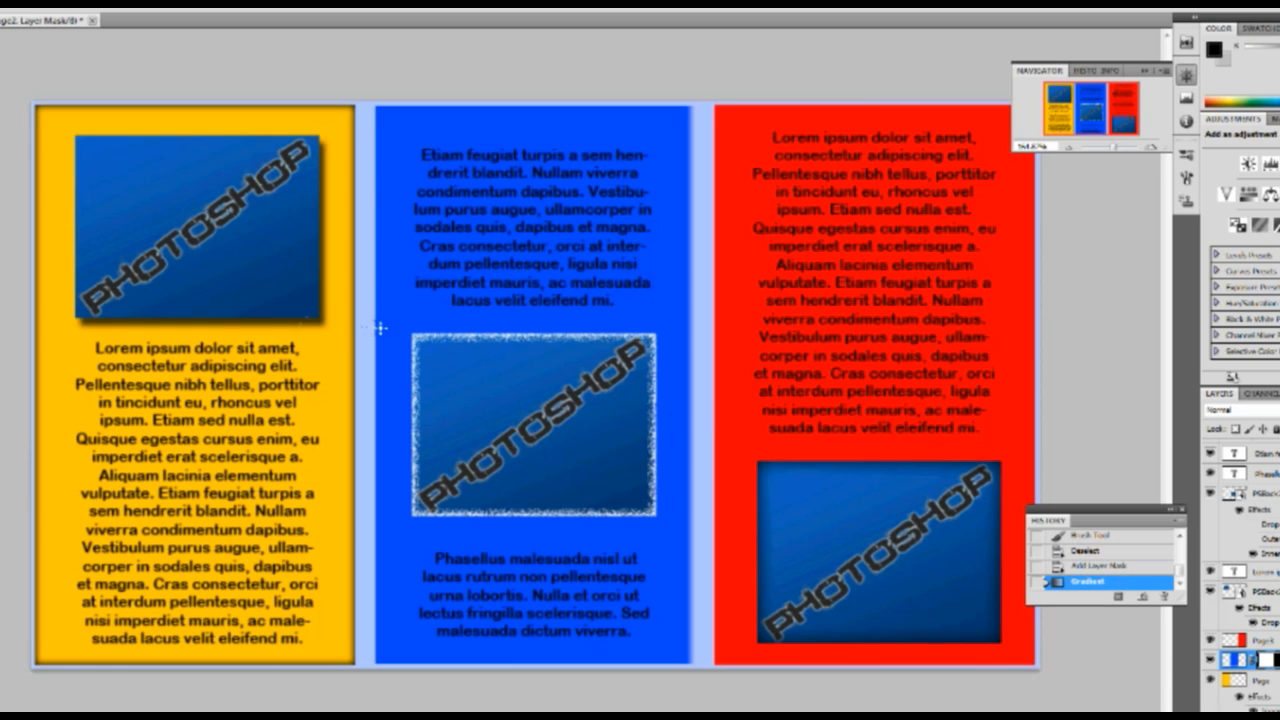
Fade the blue page's left, top and bottom edges with short gradients on the mask, and apply the layer mask.
drag(374, 327, 398, 318)
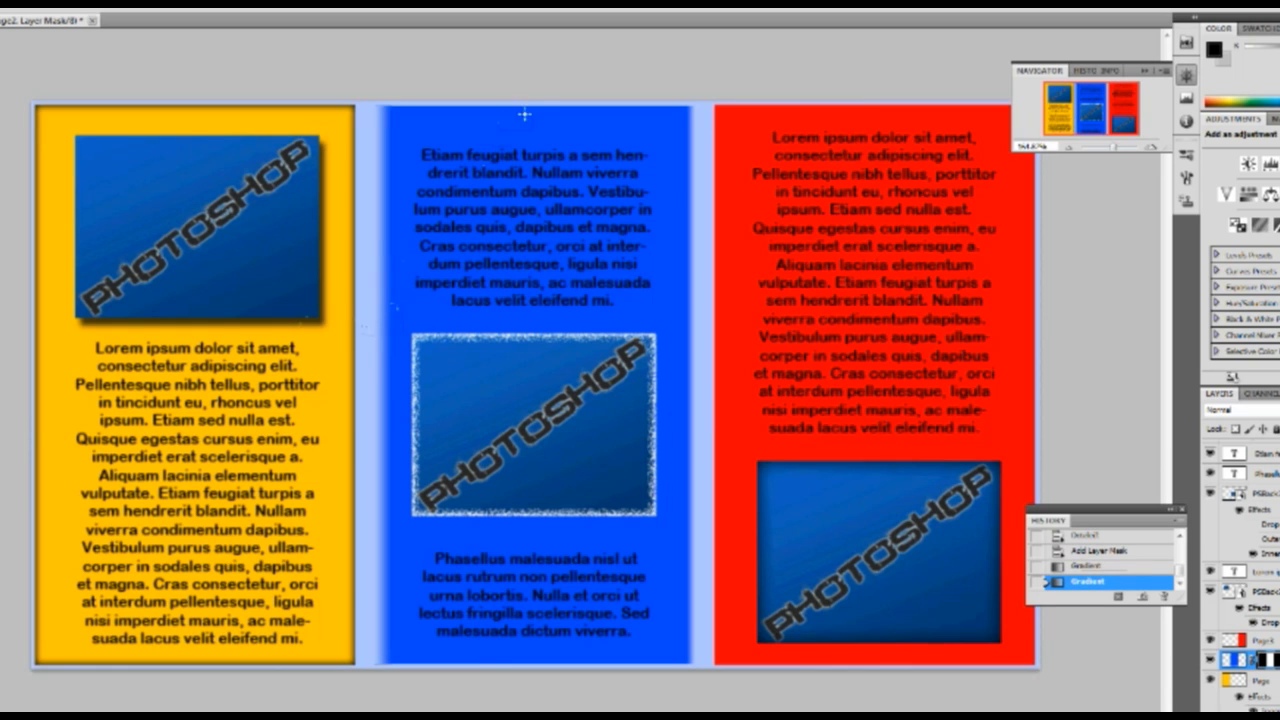
drag(531, 105, 531, 120)
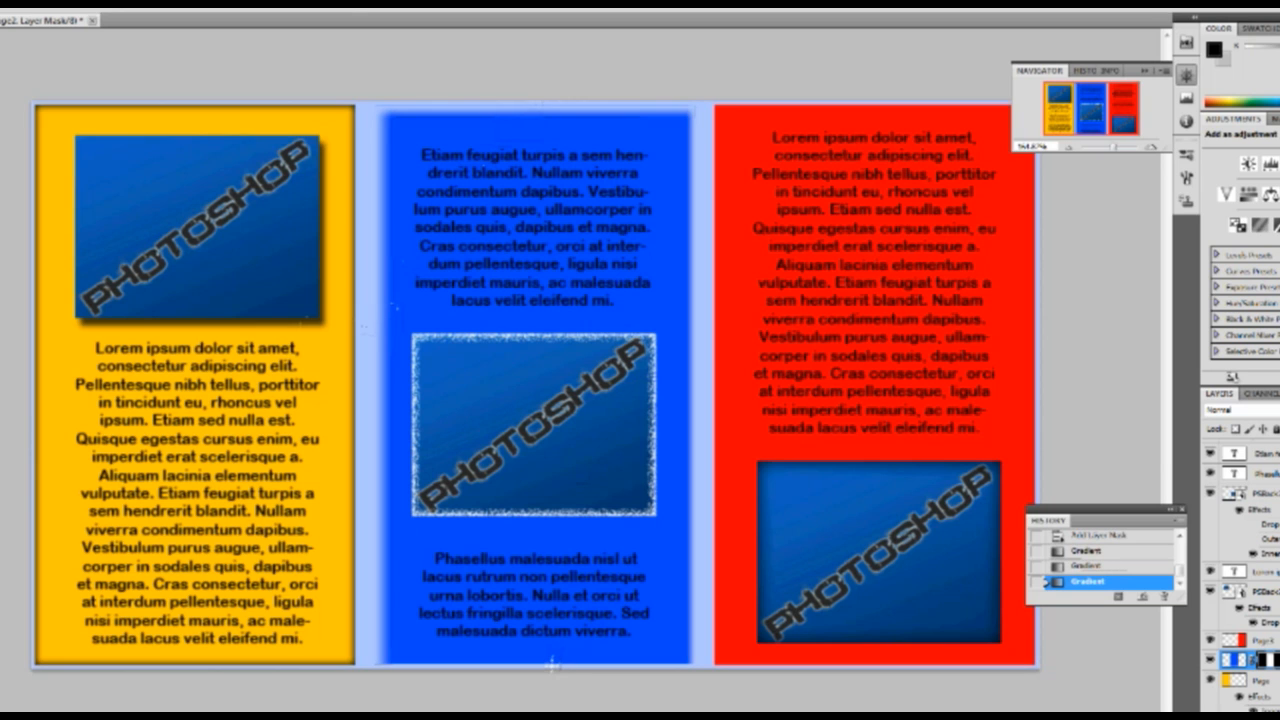
drag(551, 664, 551, 650)
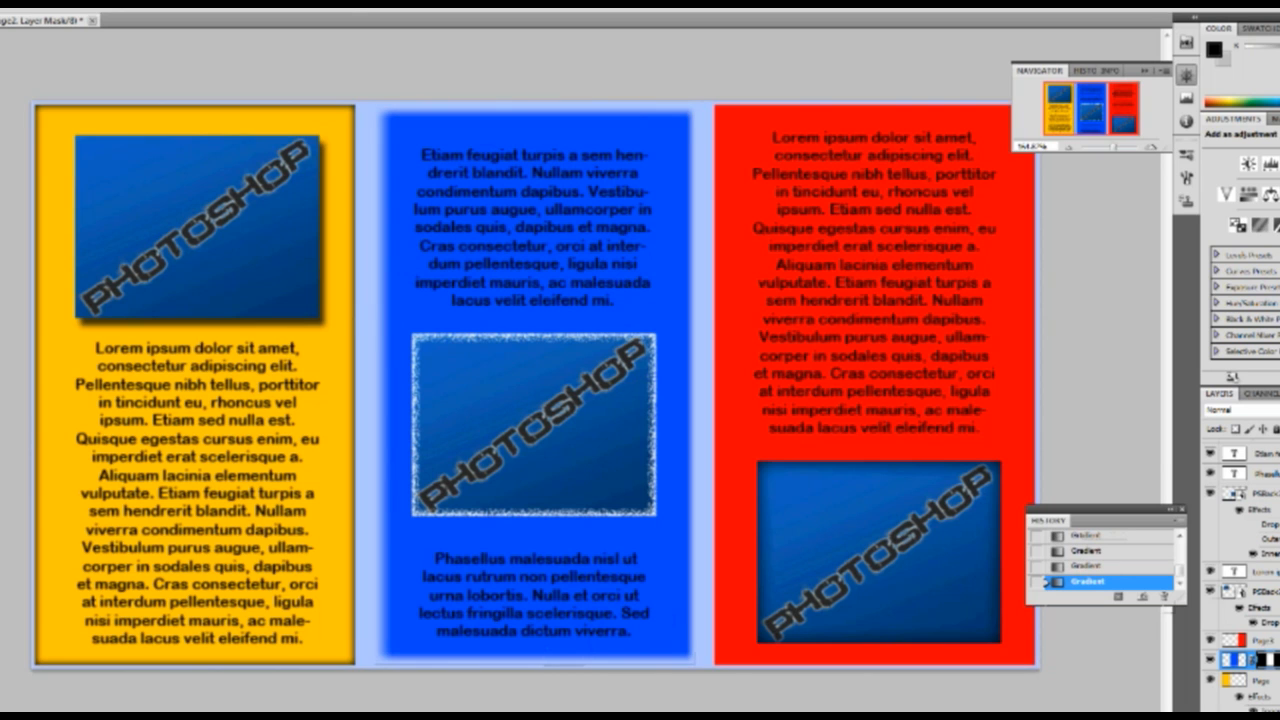
right_click(1262, 660)
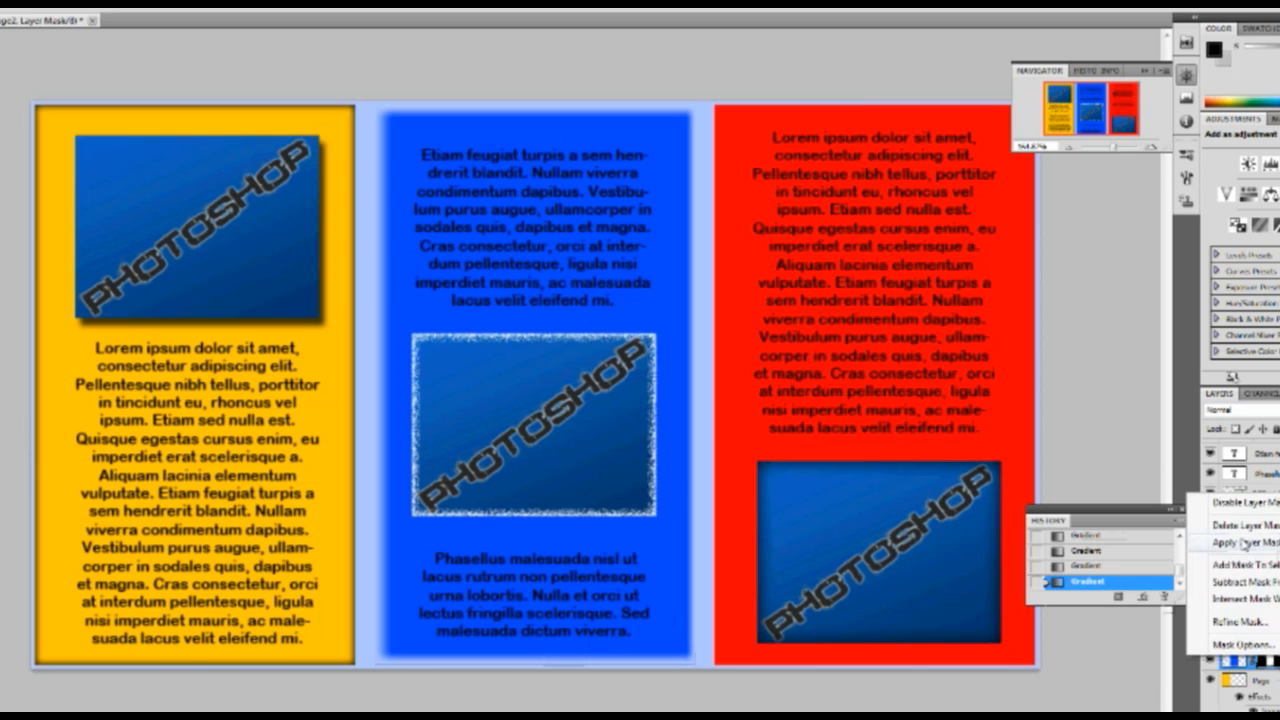
click(1243, 543)
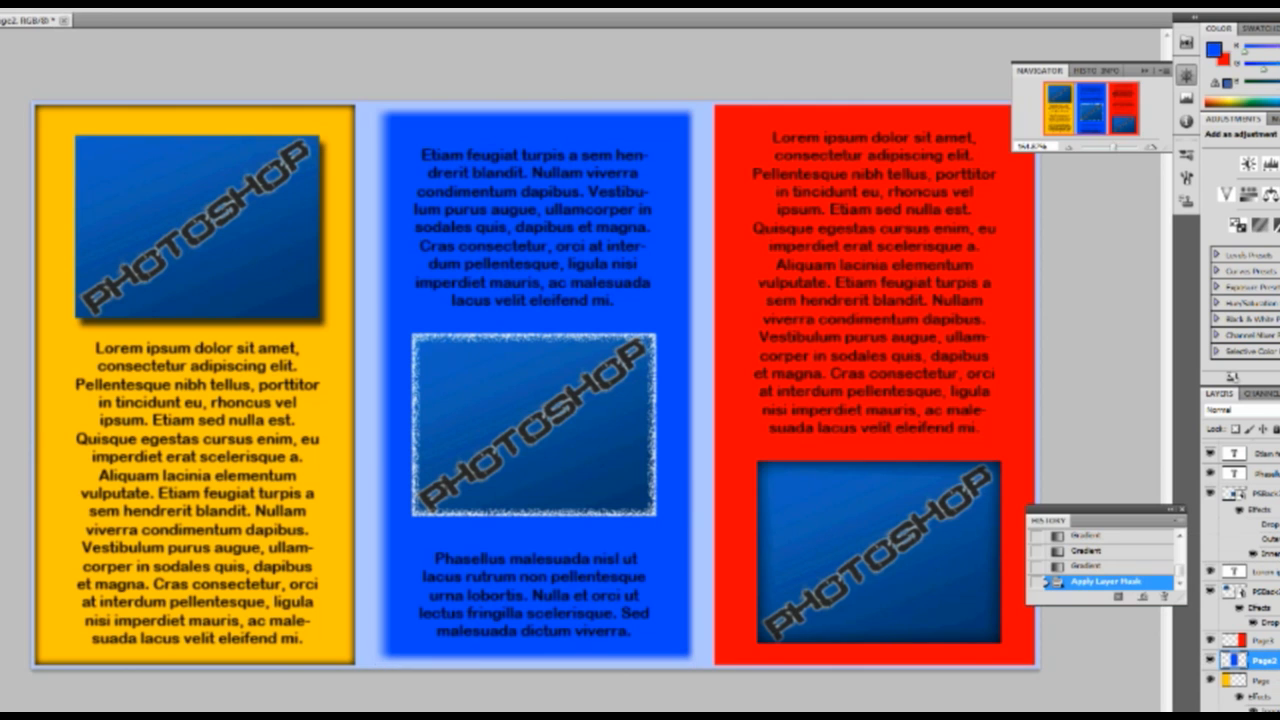
Create a new transparent document at 200% zoom and select its whole canvas with the Magic Wand.
key(alt+f)
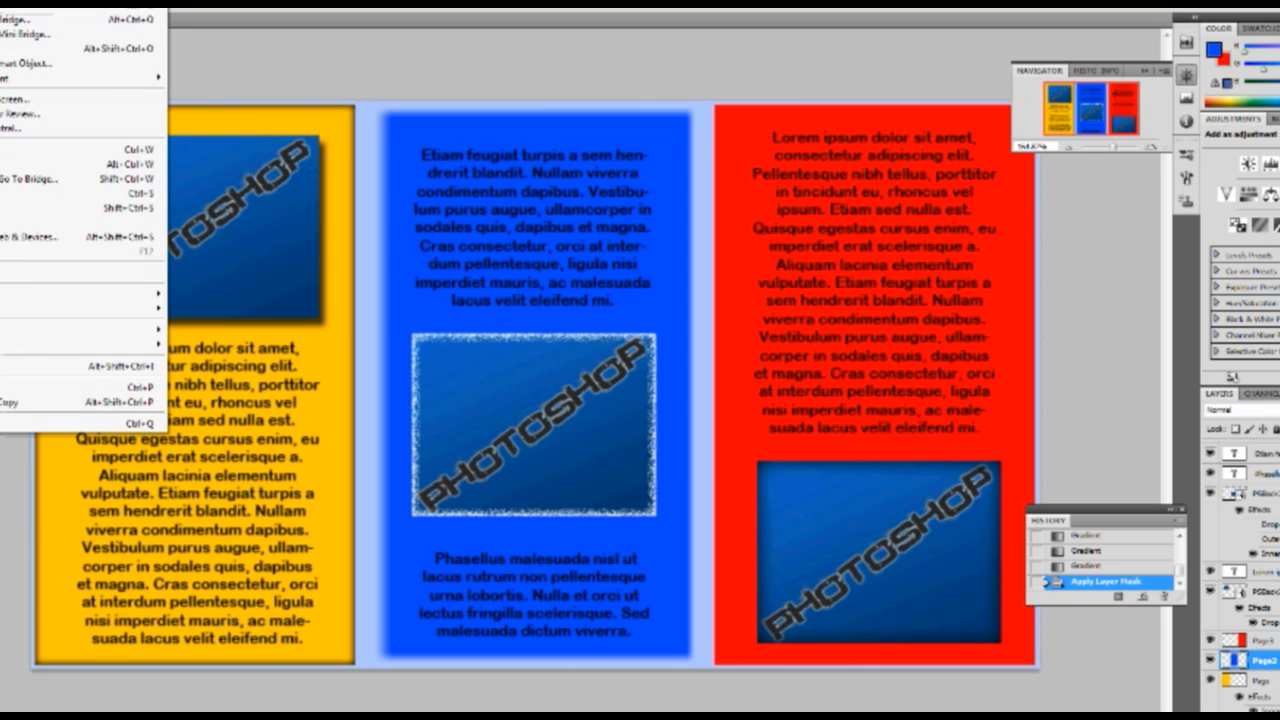
key(ctrl+n)
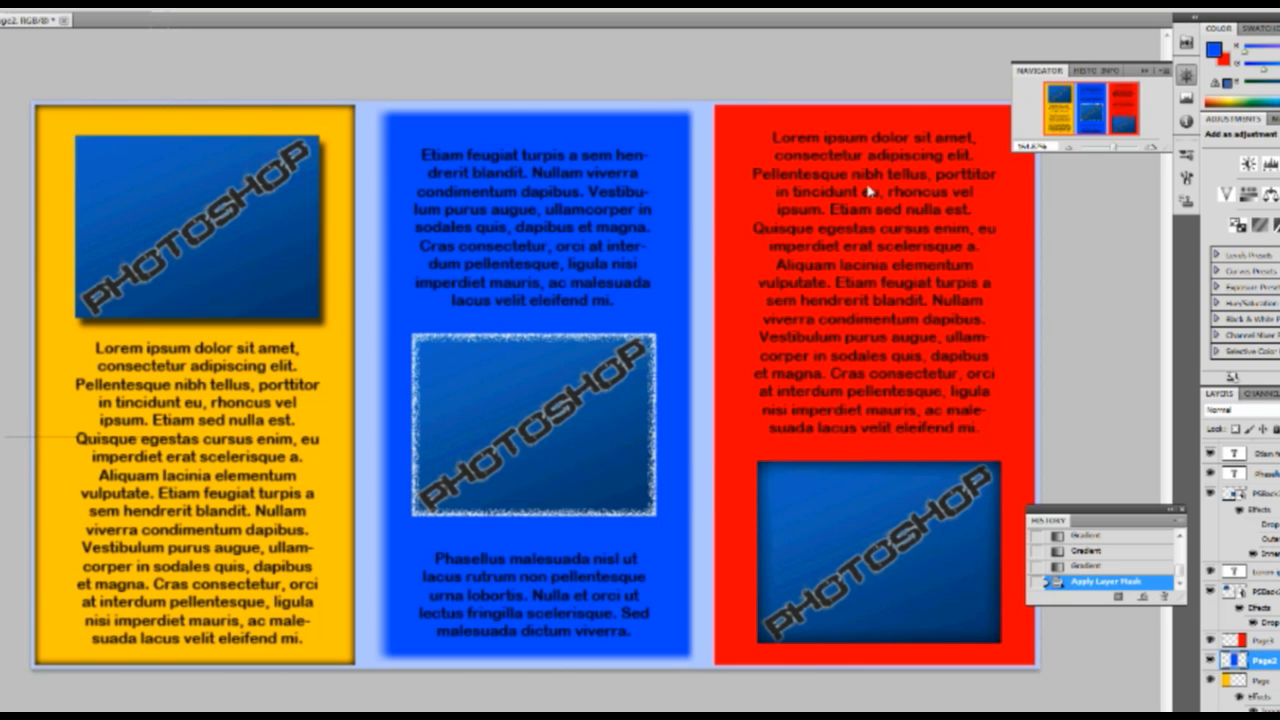
click(801, 273)
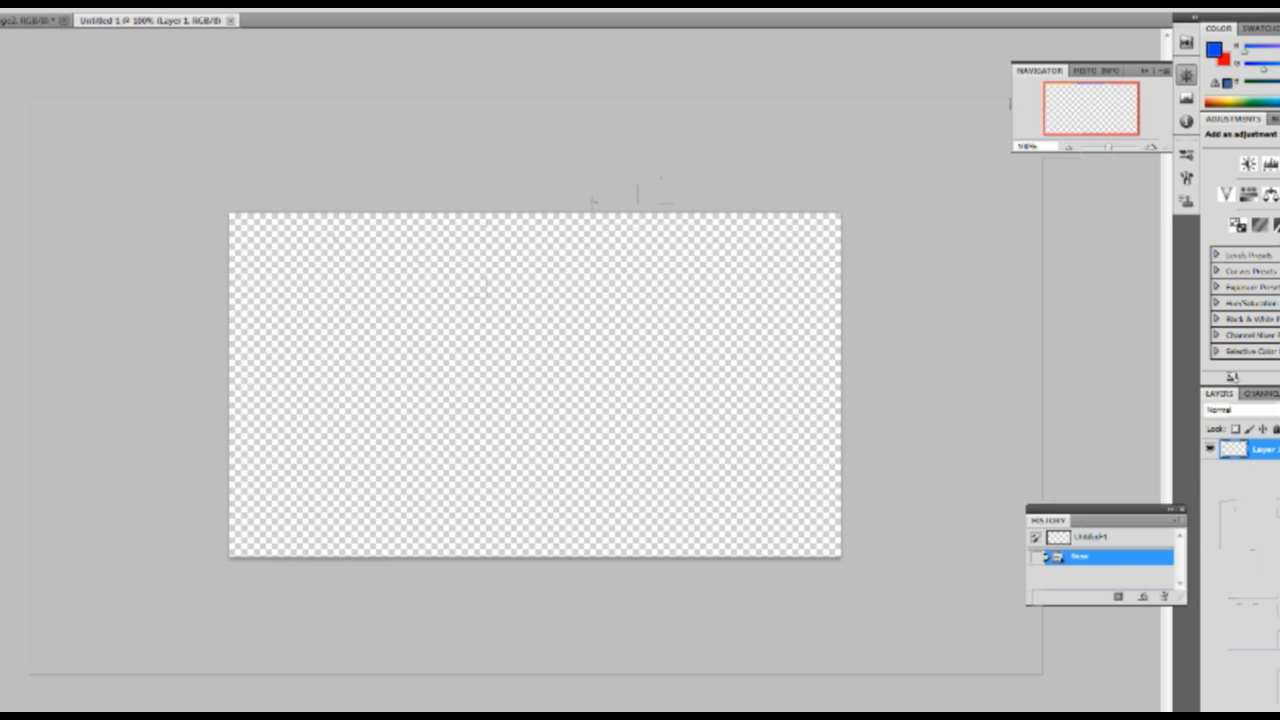
click(466, 11)
click(480, 44)
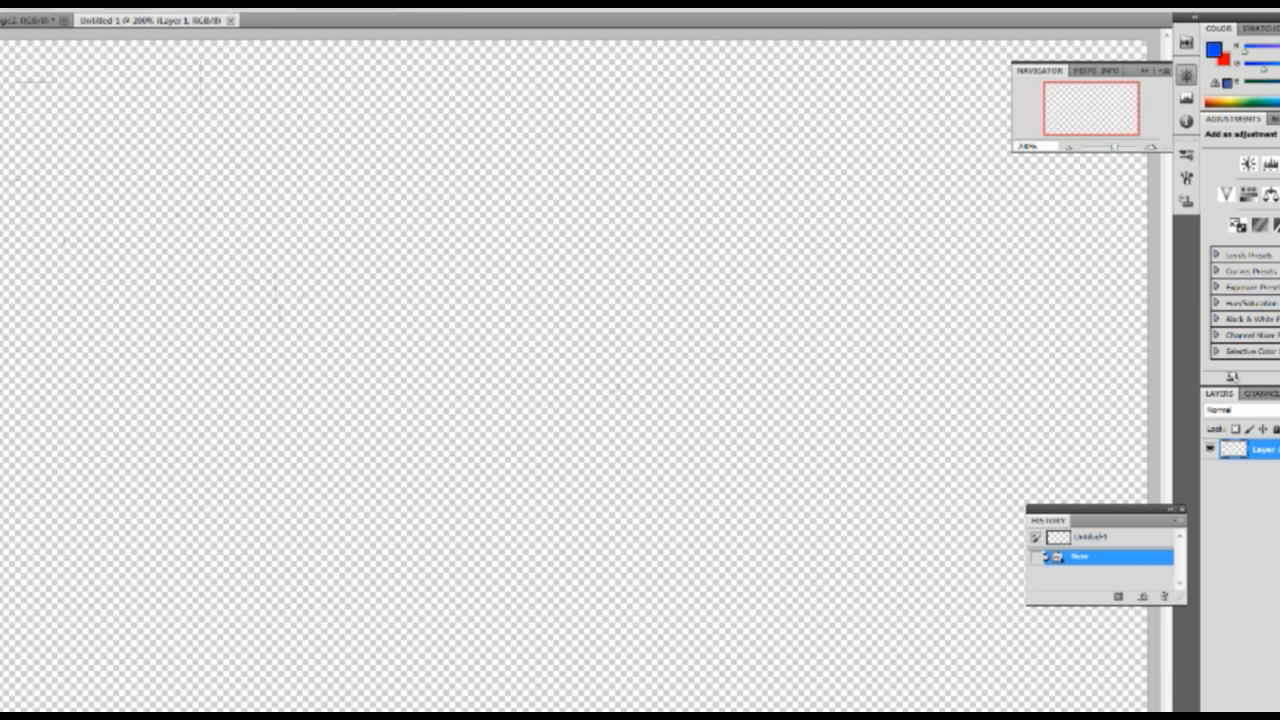
click(266, 194)
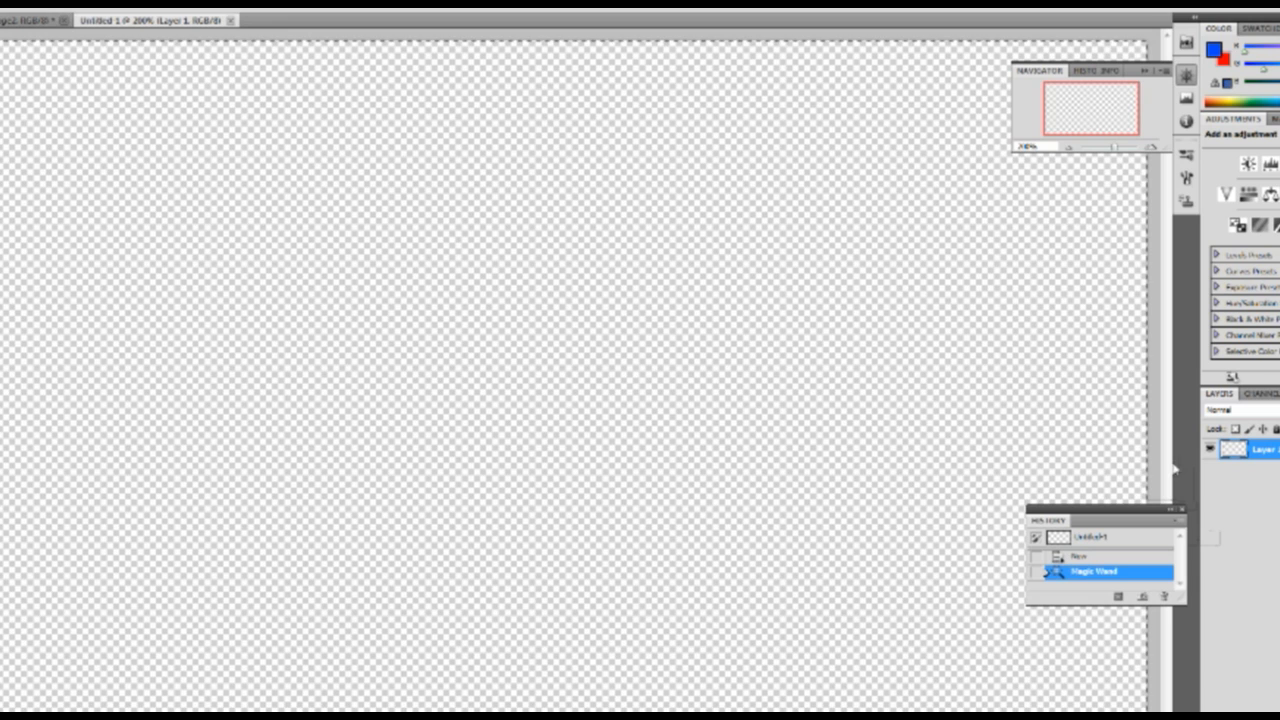
Try a diagonal and a horizontal blue-to-transparent gradient across the empty canvas, undoing each one.
drag(197, 238, 664, 529)
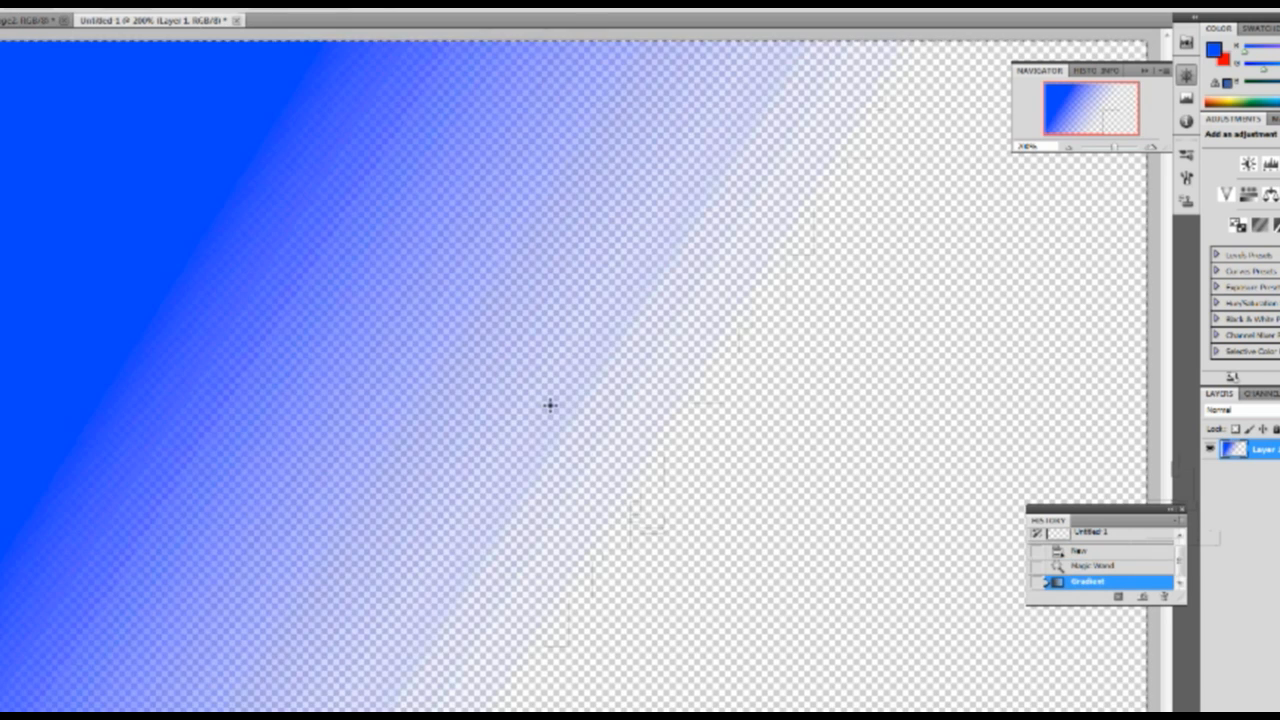
key(ctrl+z)
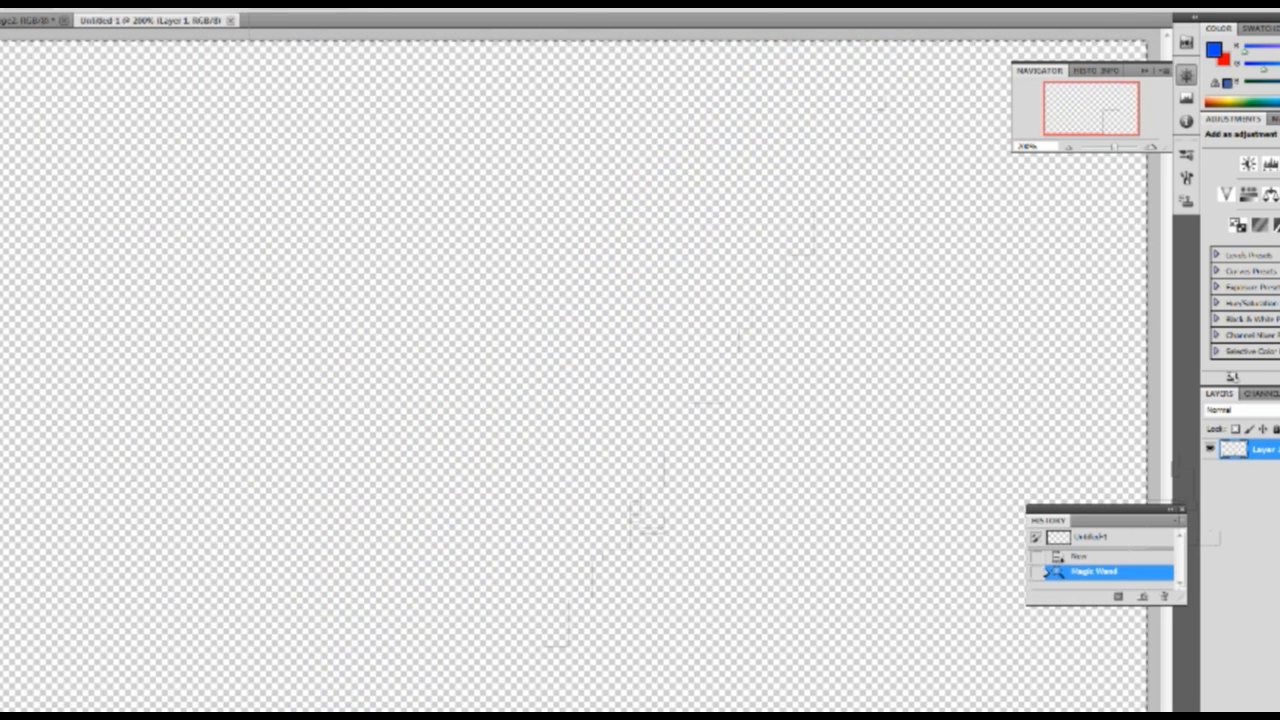
drag(0, 401, 912, 421)
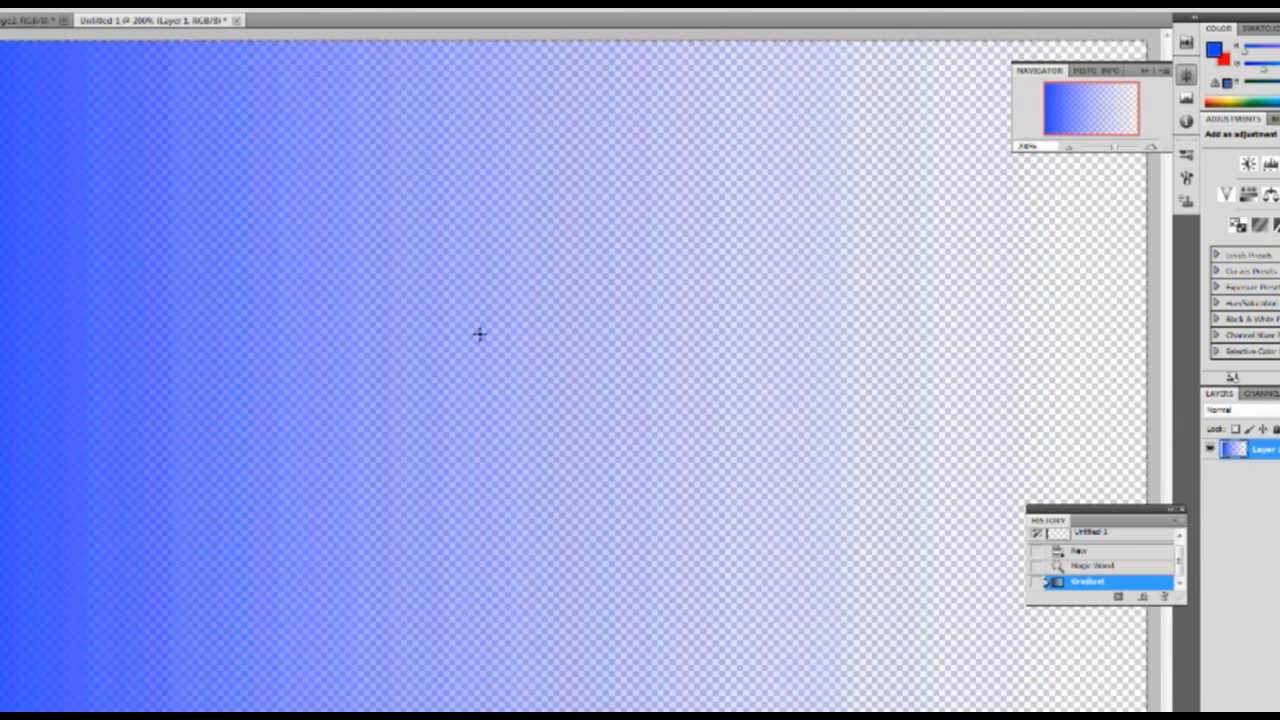
key(ctrl+z)
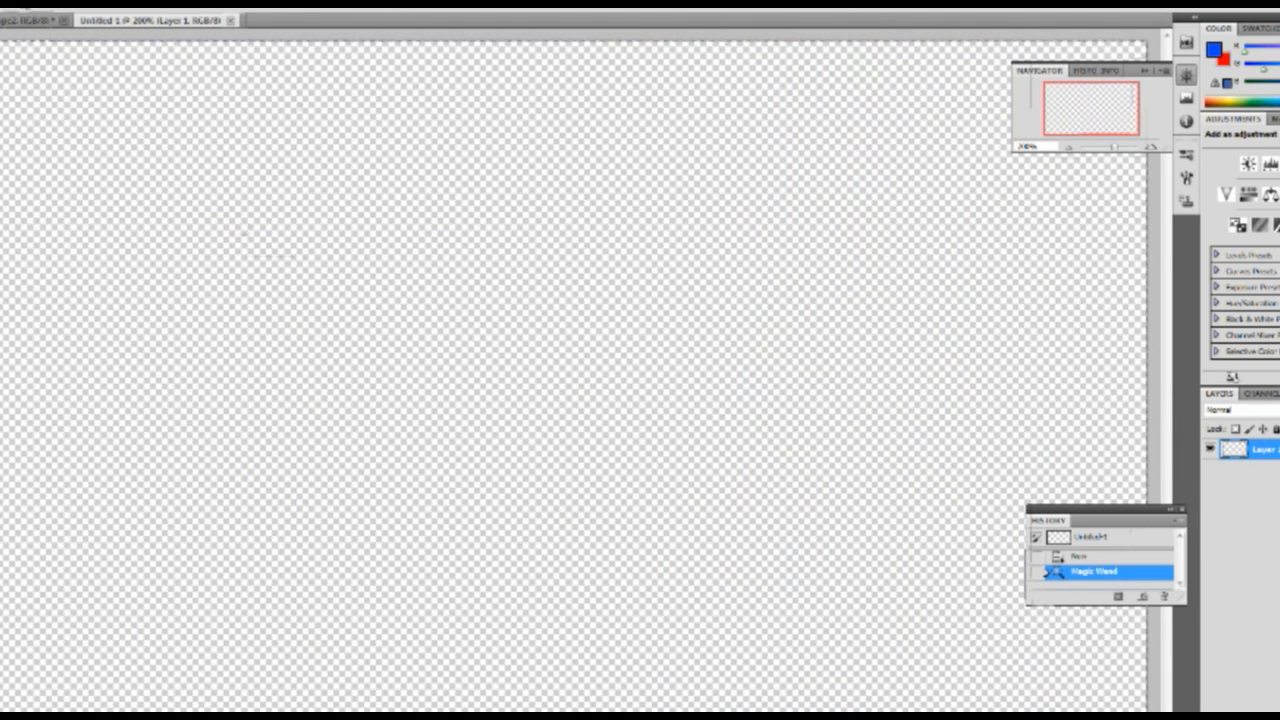
Choose the foreground-to-background gradient preset and fill the selected canvas with a horizontal blue-to-red gradient.
click(24, 8)
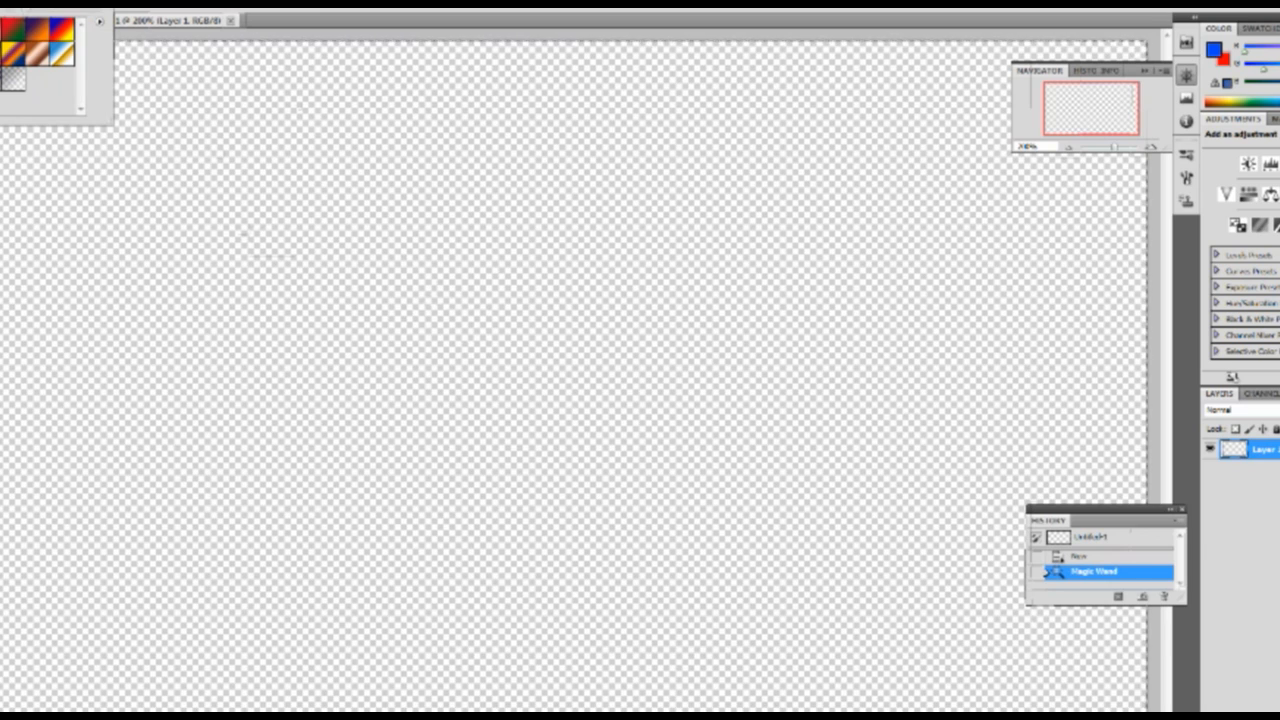
key(Return)
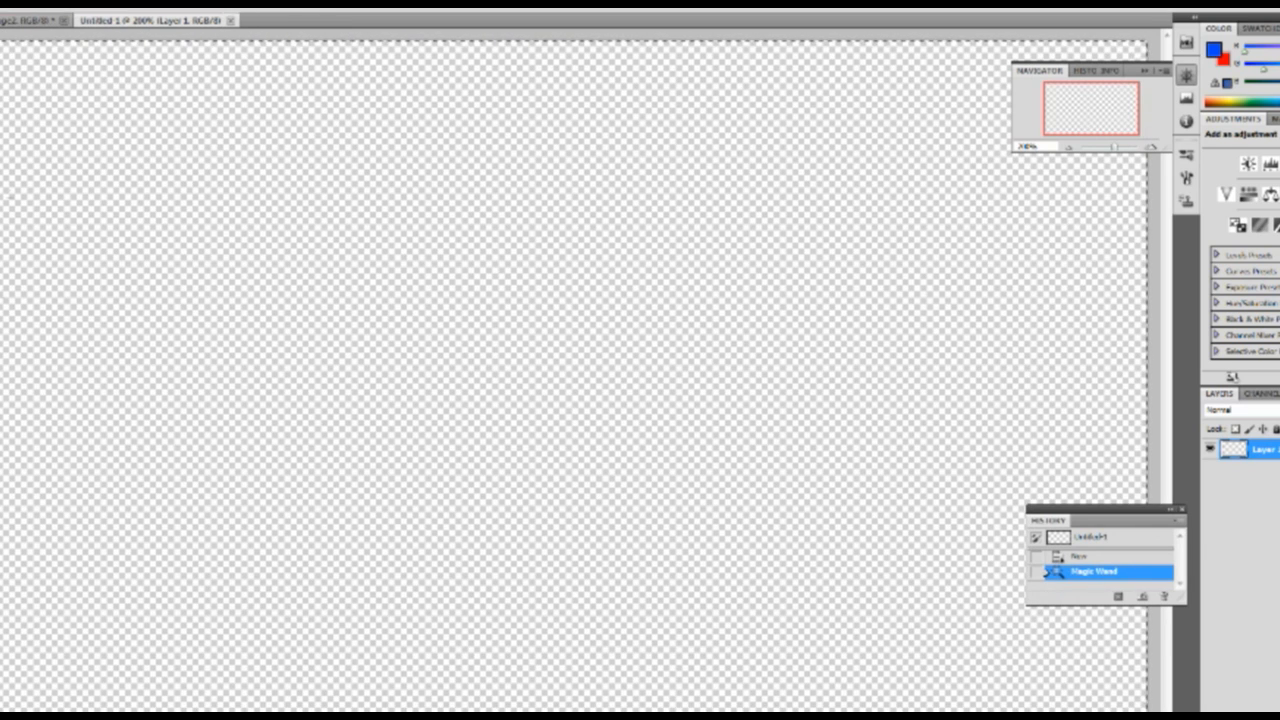
drag(2, 396, 1130, 462)
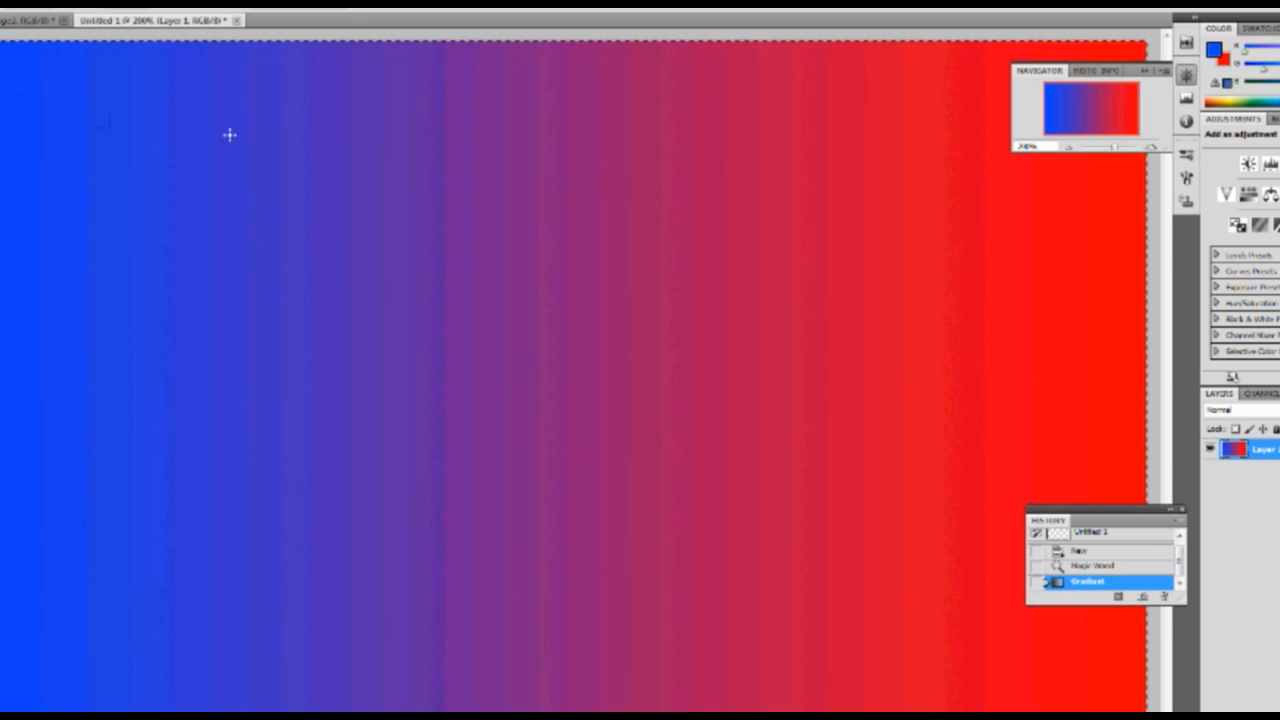
Paint over the gradient with blue, set the foreground color to white, paint the whole canvas white and deselect.
key(alt+BackSpace)
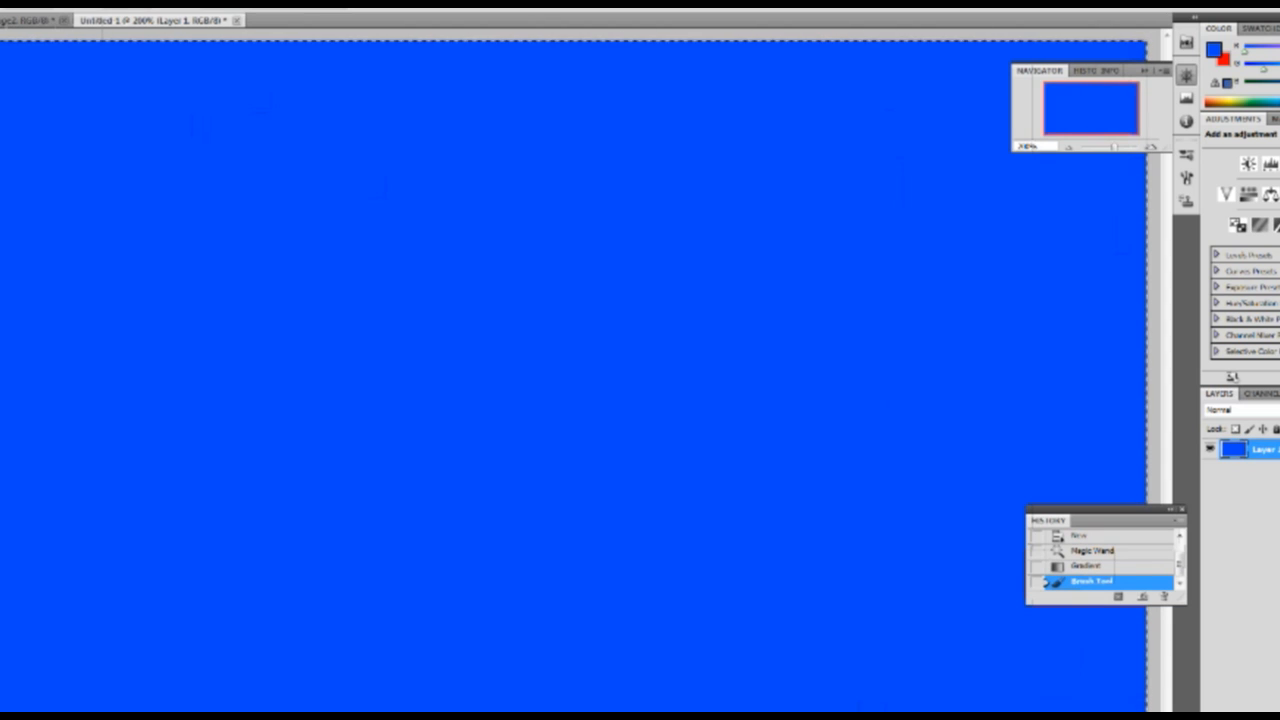
drag(589, 349, 171, 166)
click(811, 263)
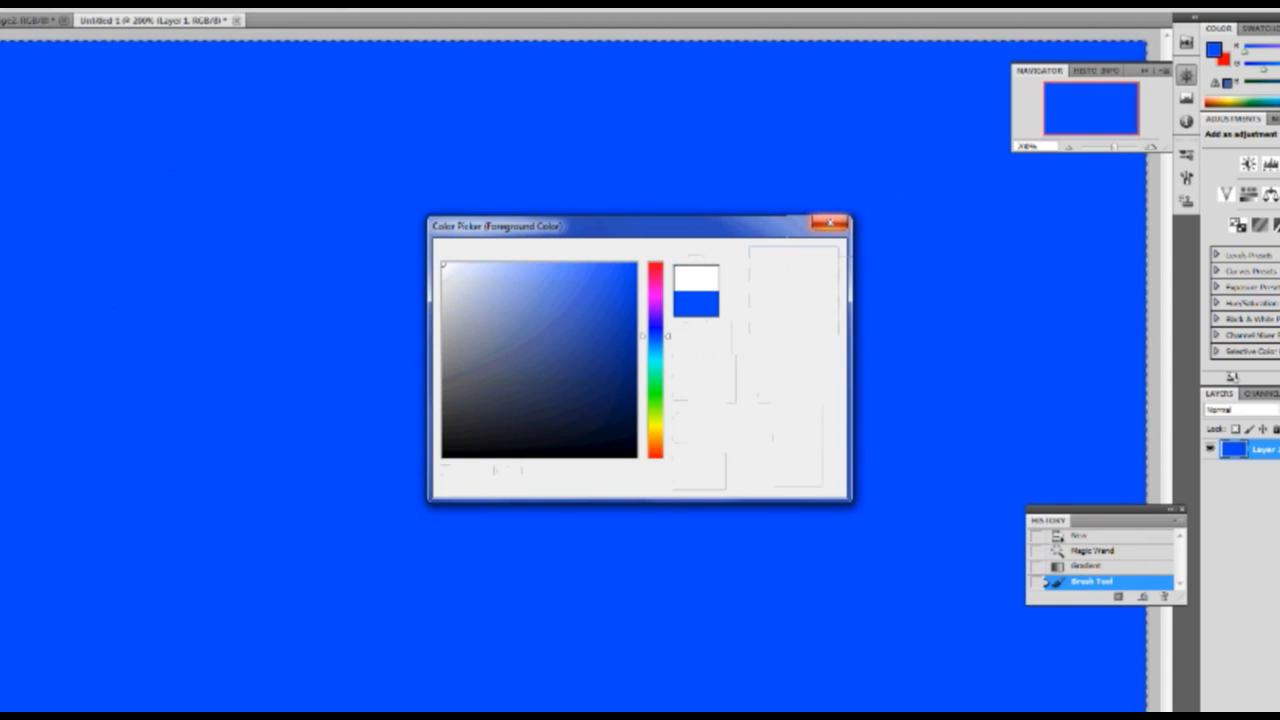
key(alt+BackSpace)
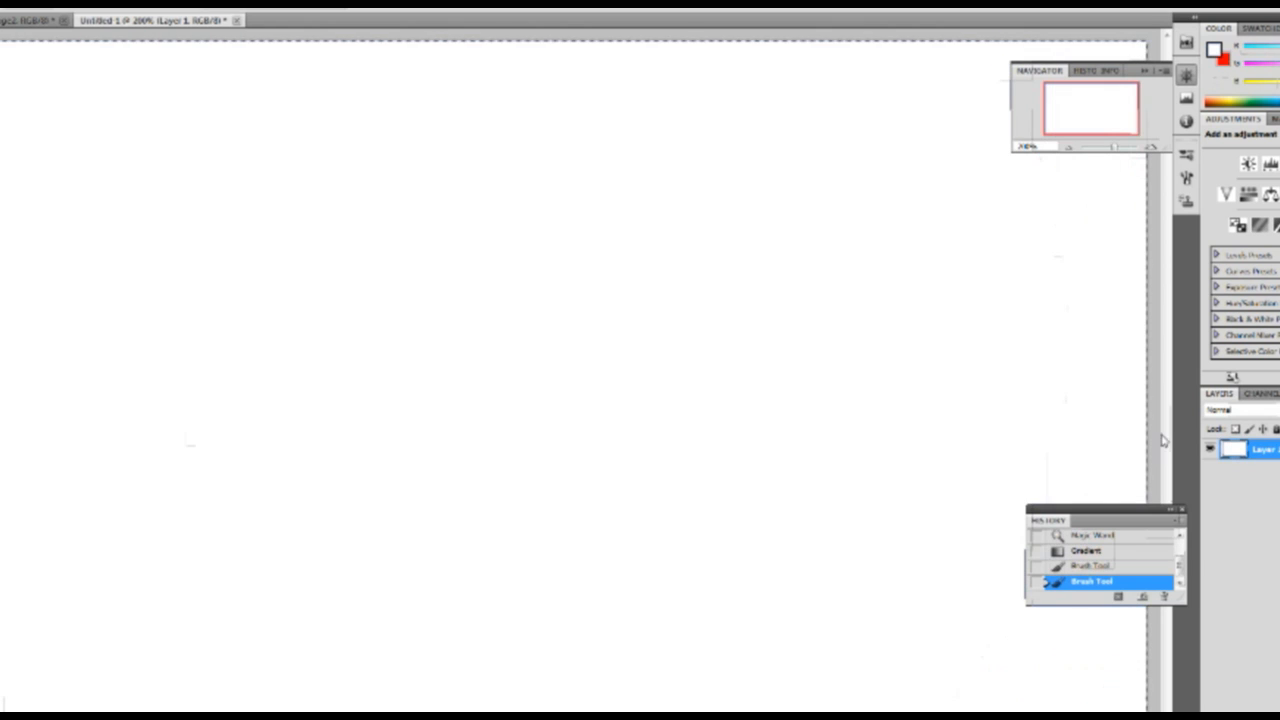
key(ctrl+d)
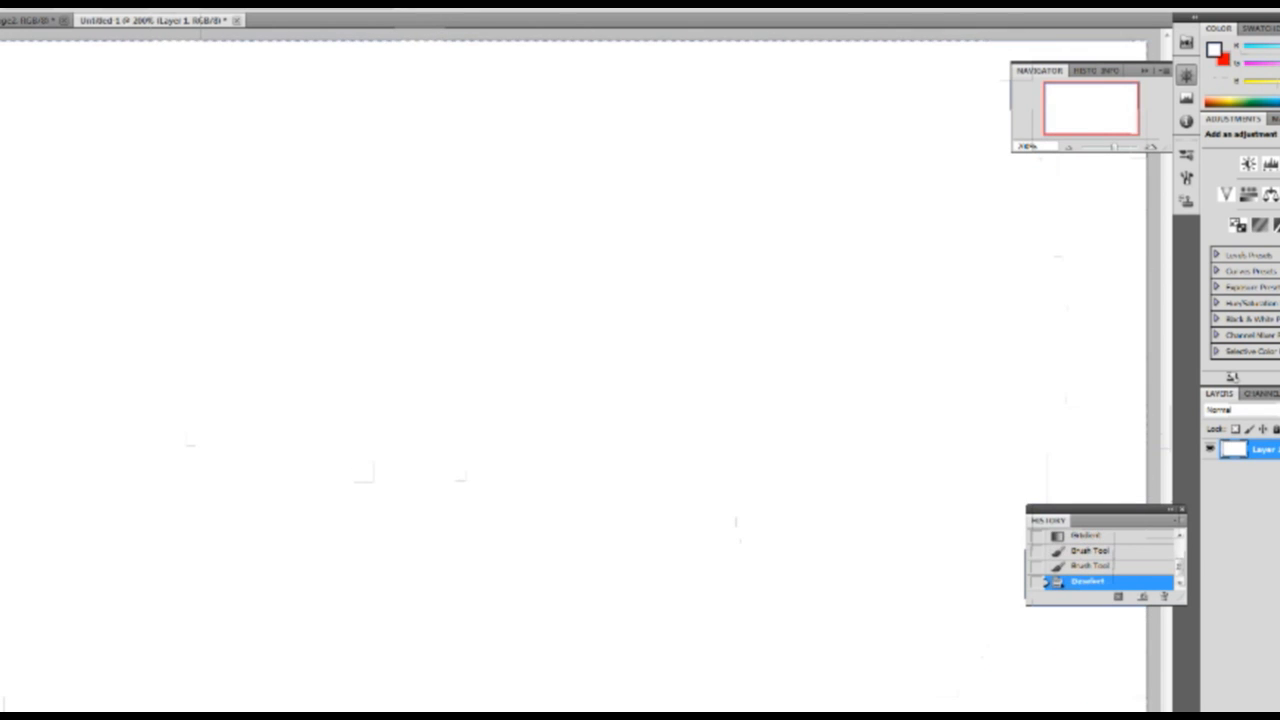
Swap the foreground and background colors and set the foreground color to black (#000000).
key(x)
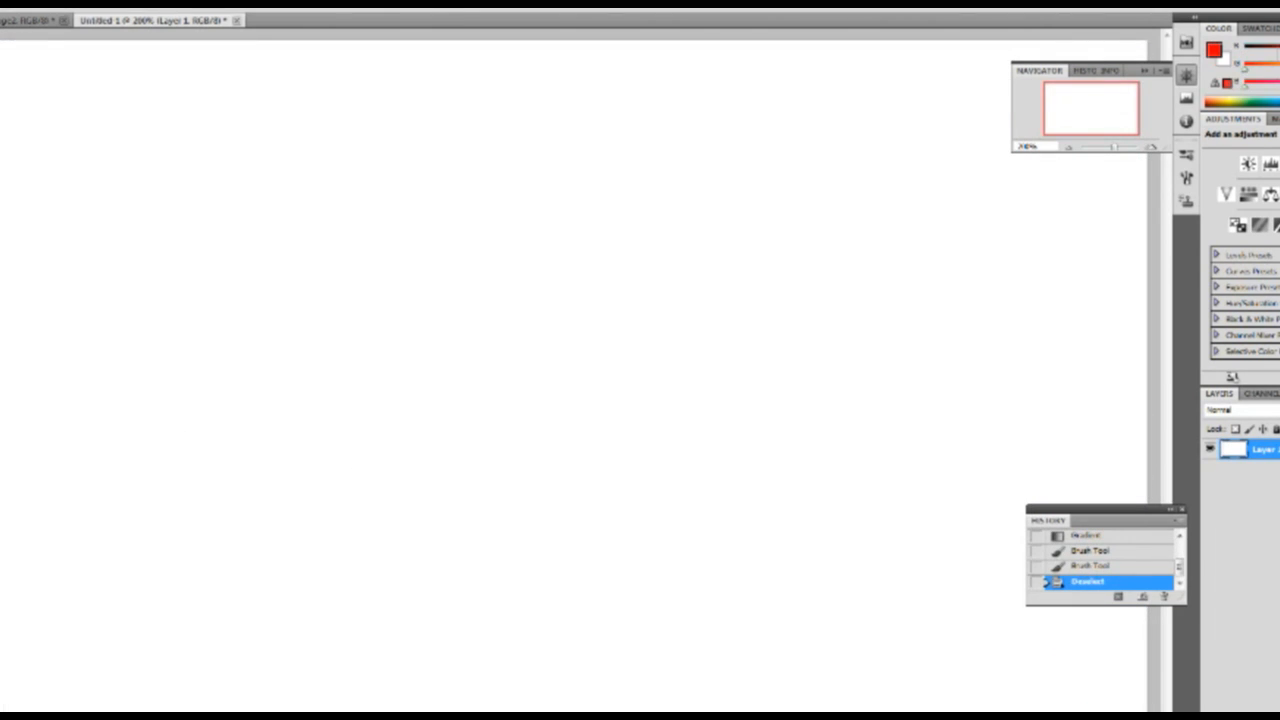
drag(488, 386, 704, 476)
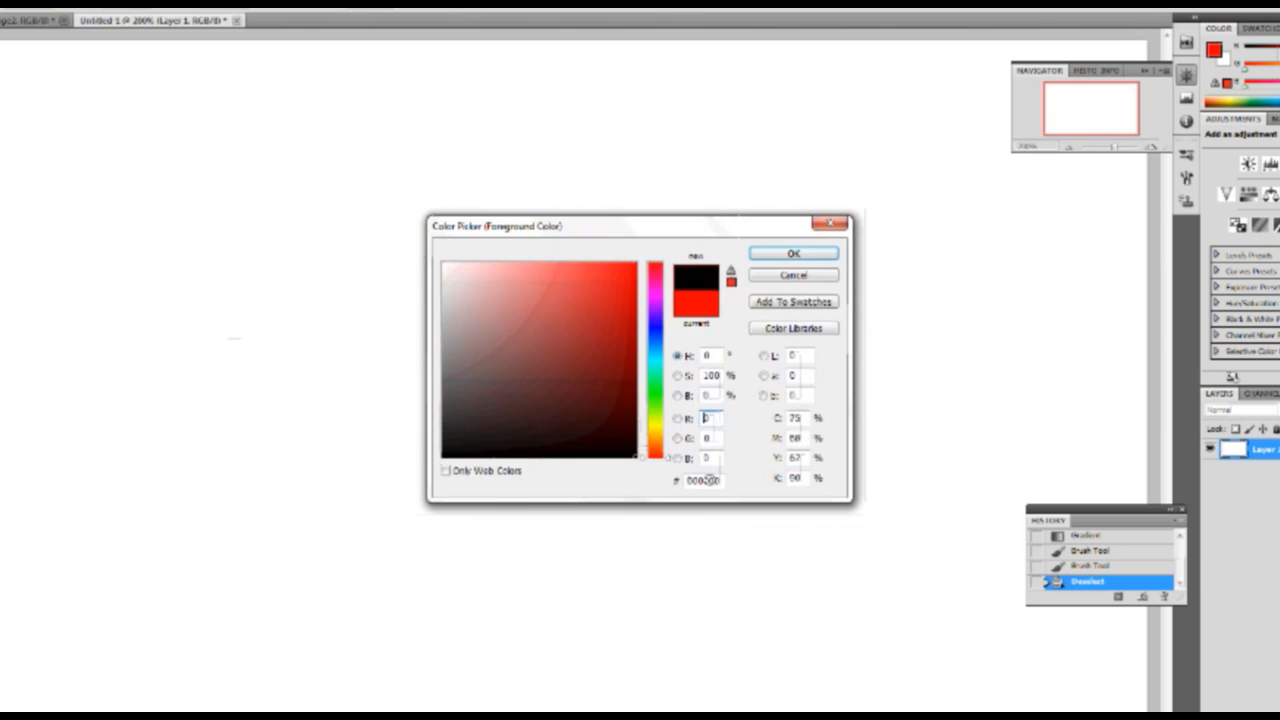
click(805, 255)
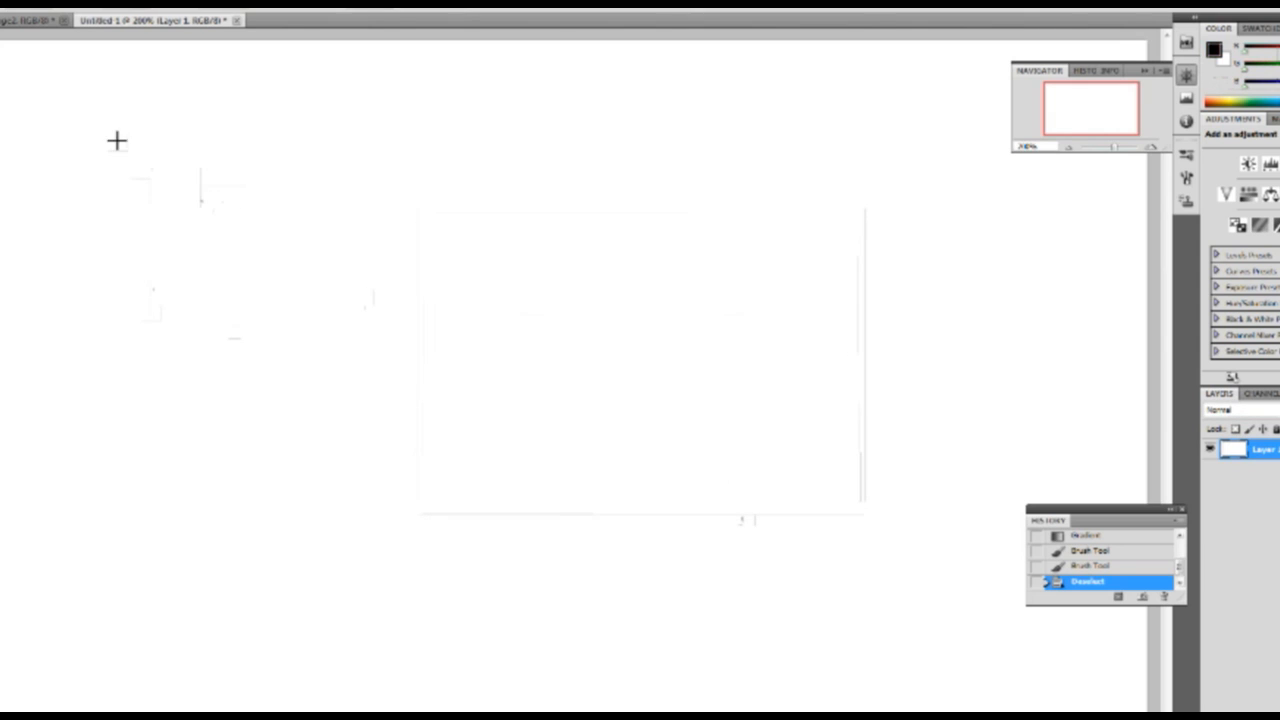
Try a tall black rectangle over the left third of the white canvas, clear its contents and deselect.
click(1115, 150)
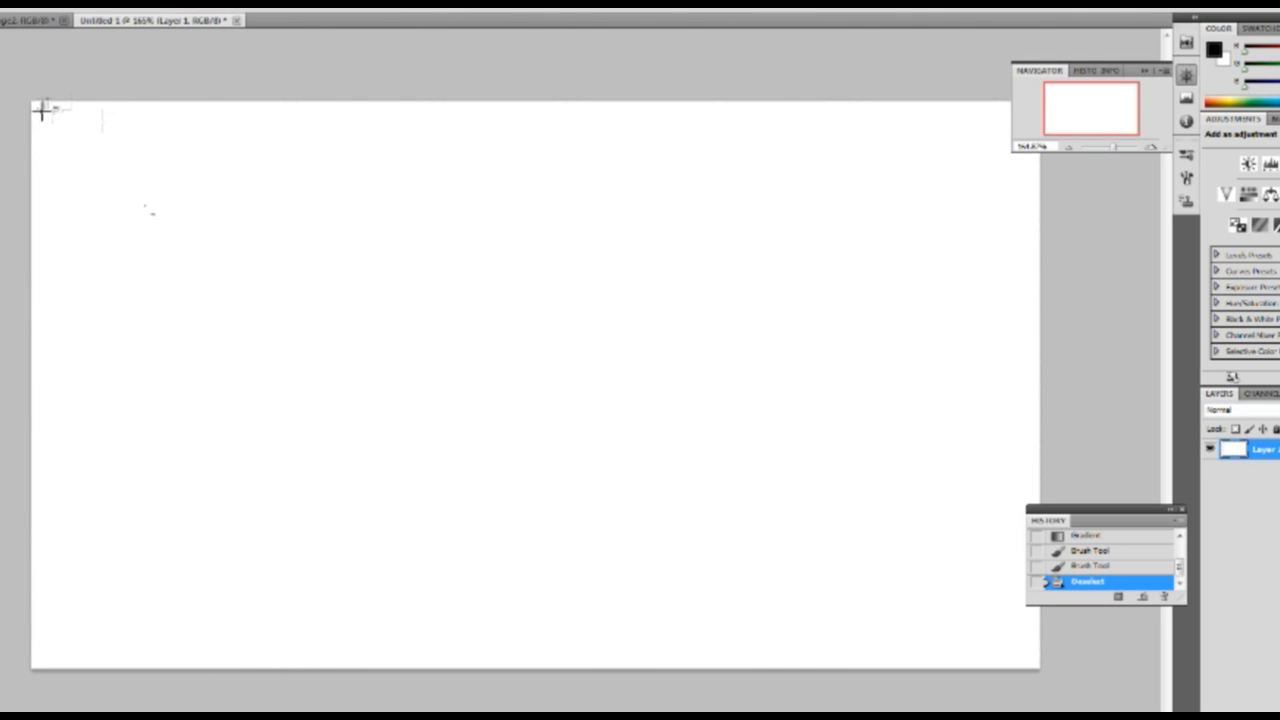
drag(42, 110, 362, 662)
click(54, 280)
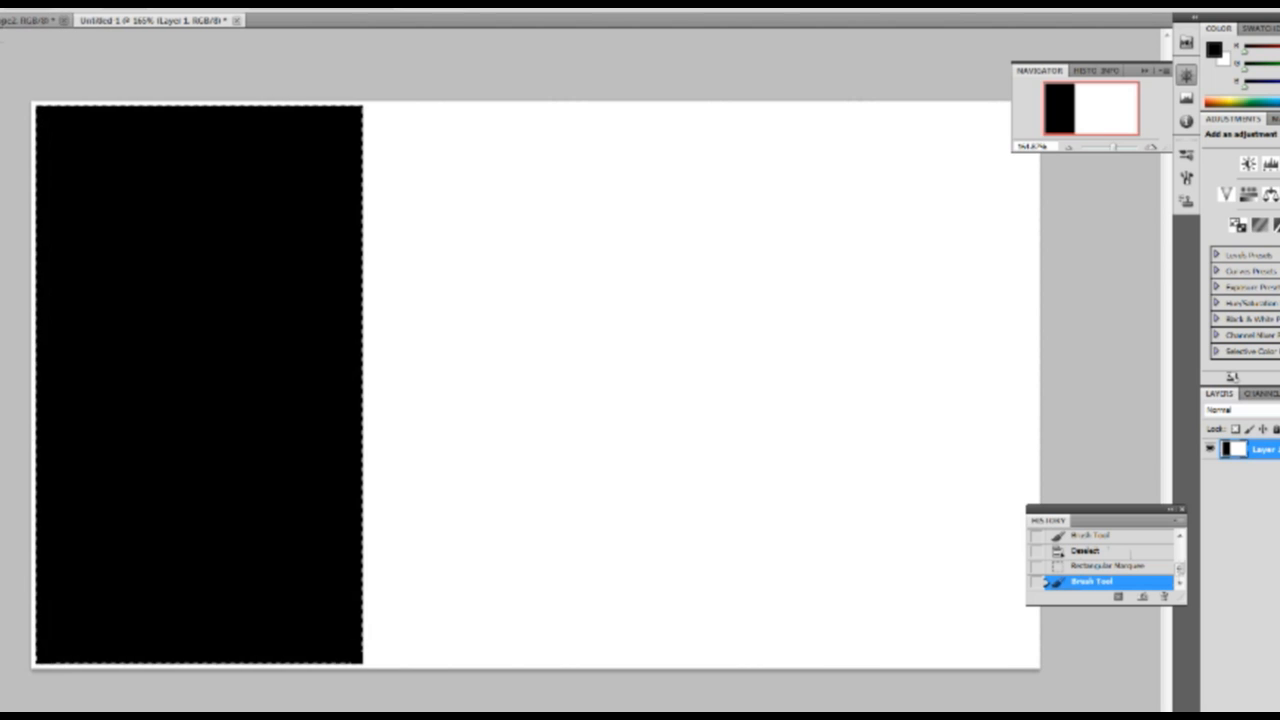
key(ctrl+d)
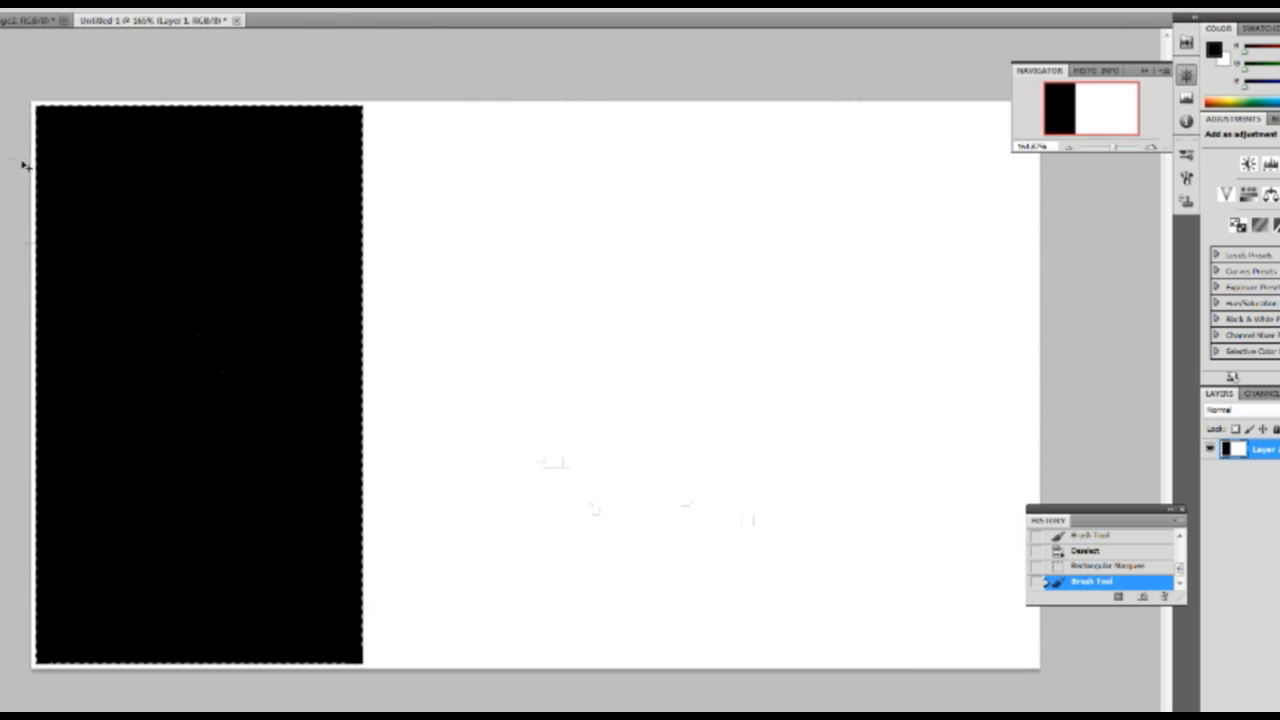
key(Delete)
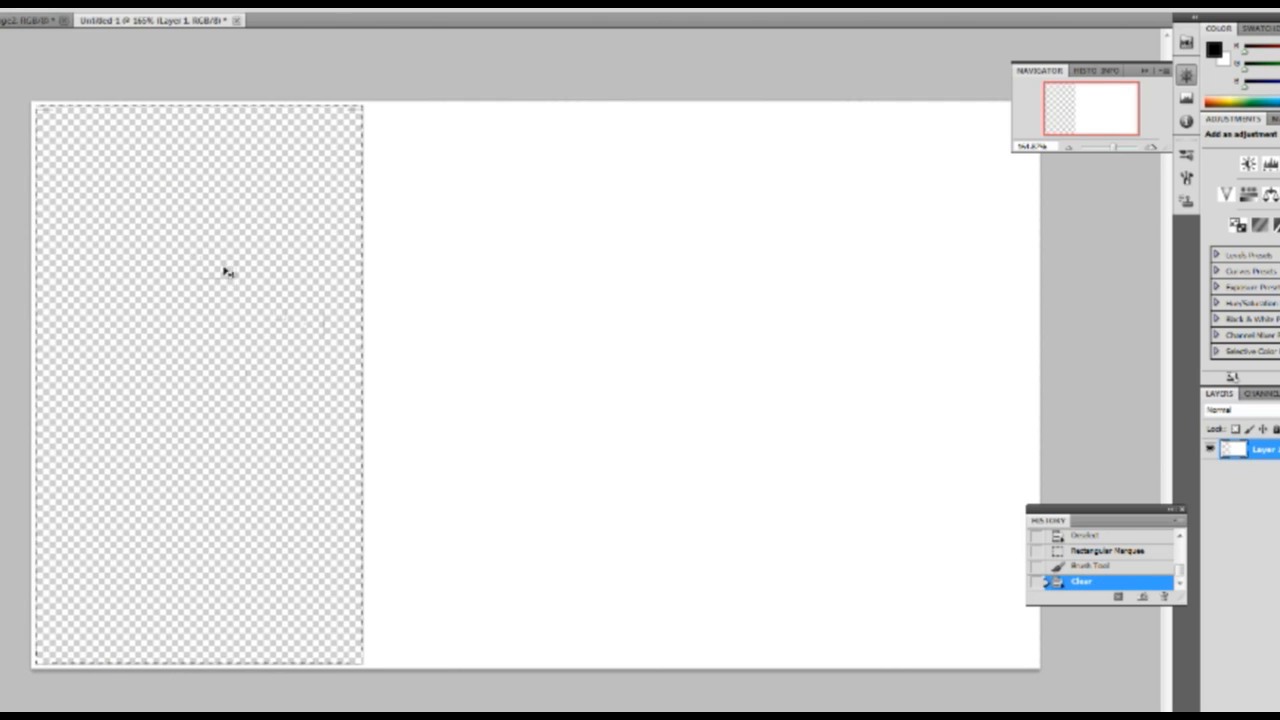
key(ctrl+d)
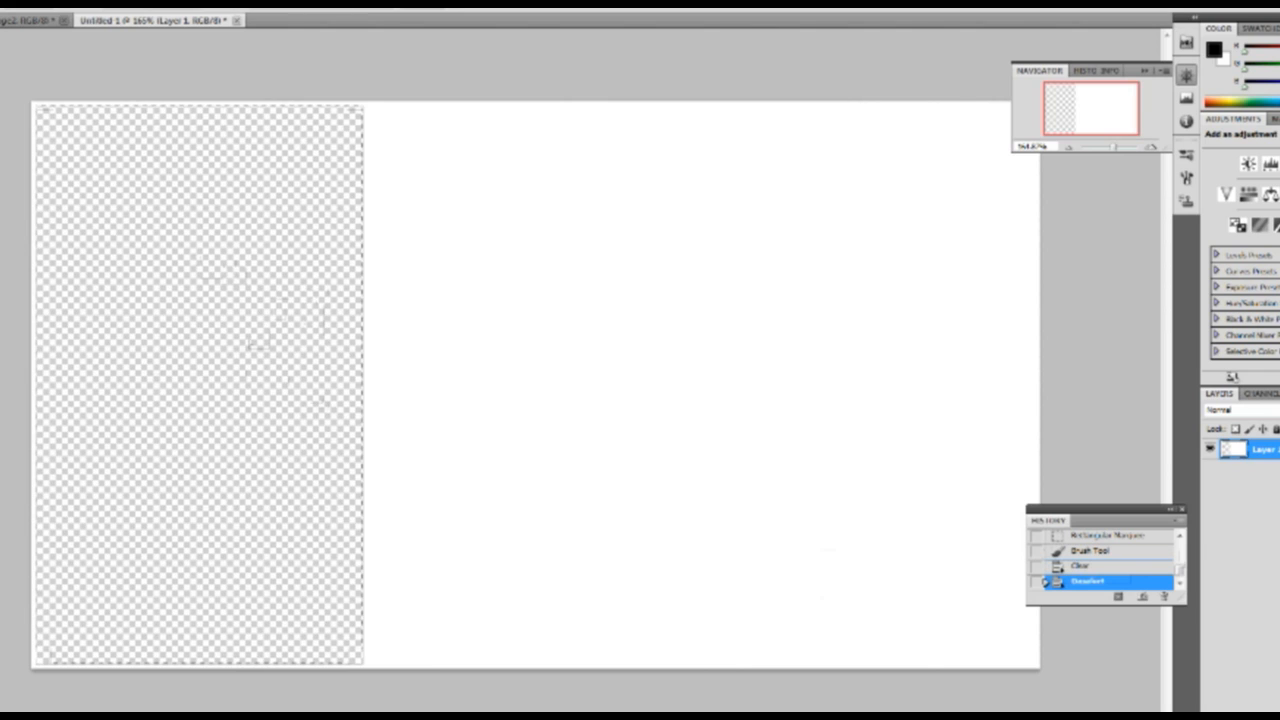
Paint the whole canvas of Layer 1 black with the Brush tool and add a new empty layer above it.
drag(257, 343, 415, 385)
click(640, 372)
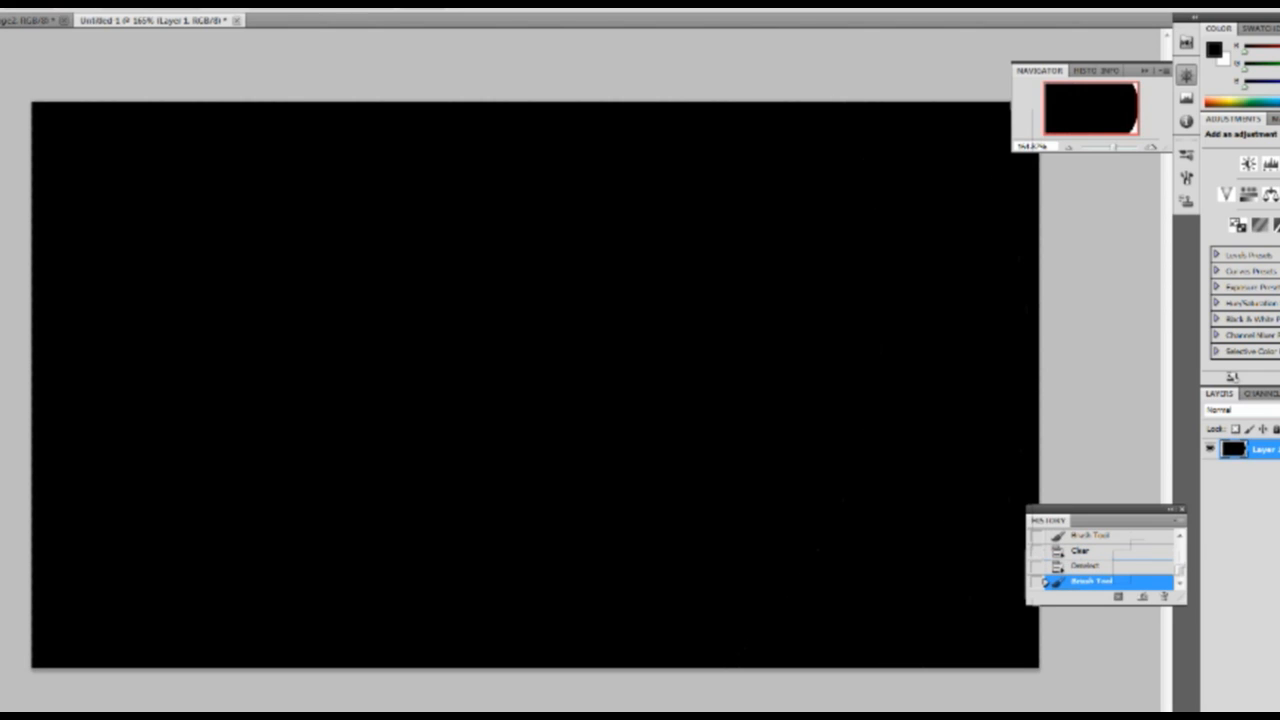
key(ctrl+shift+alt+n)
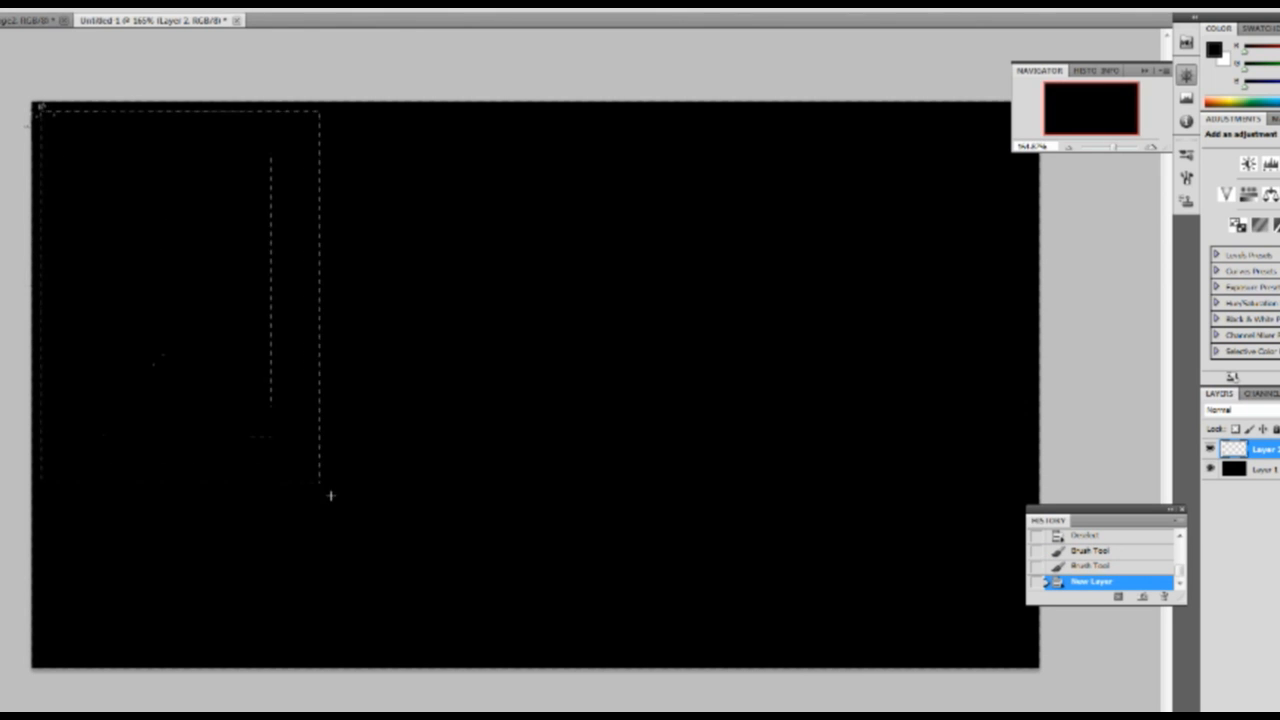
Select a tall rectangle just inside the canvas's left third on the new layer, paint it white and deselect.
drag(330, 495, 364, 655)
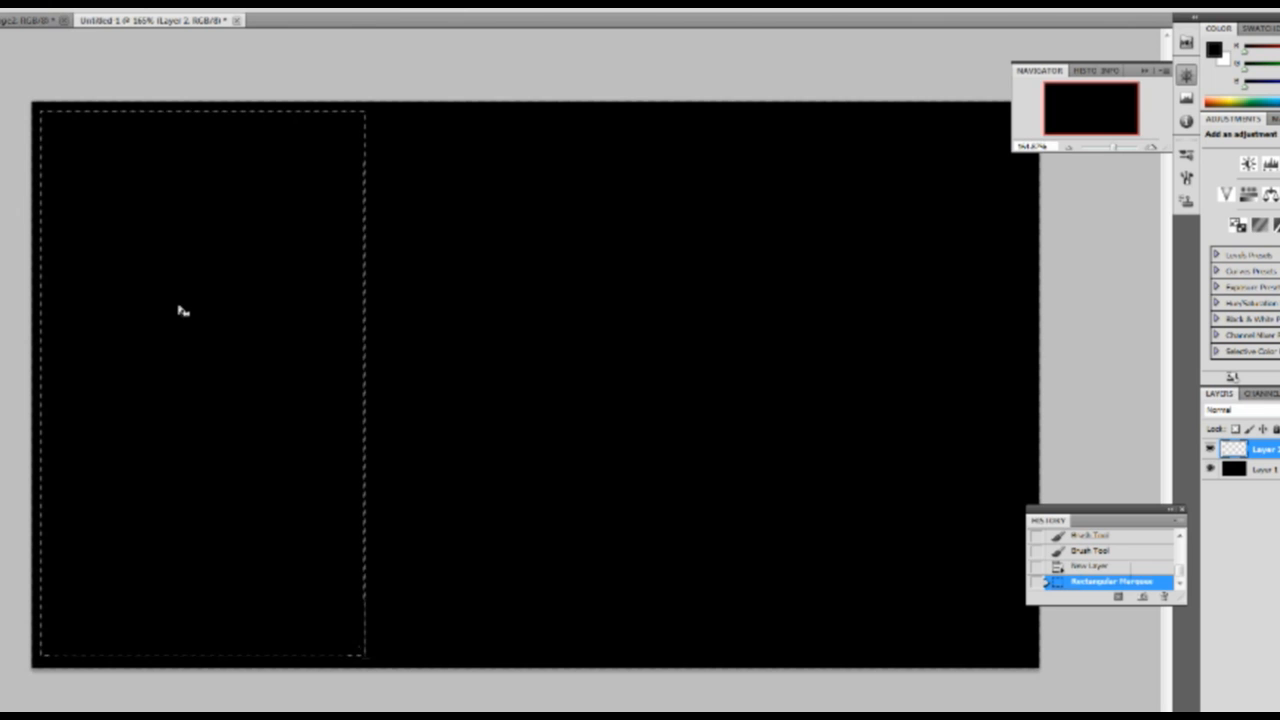
key(x)
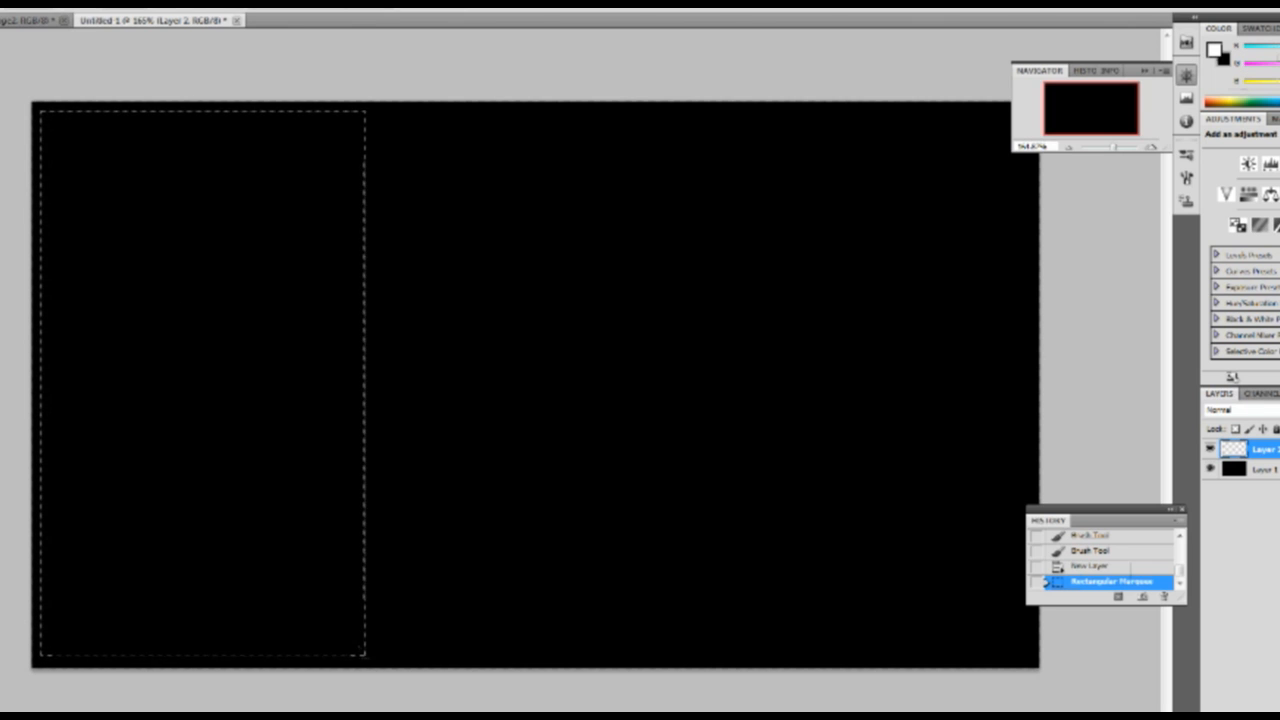
click(202, 383)
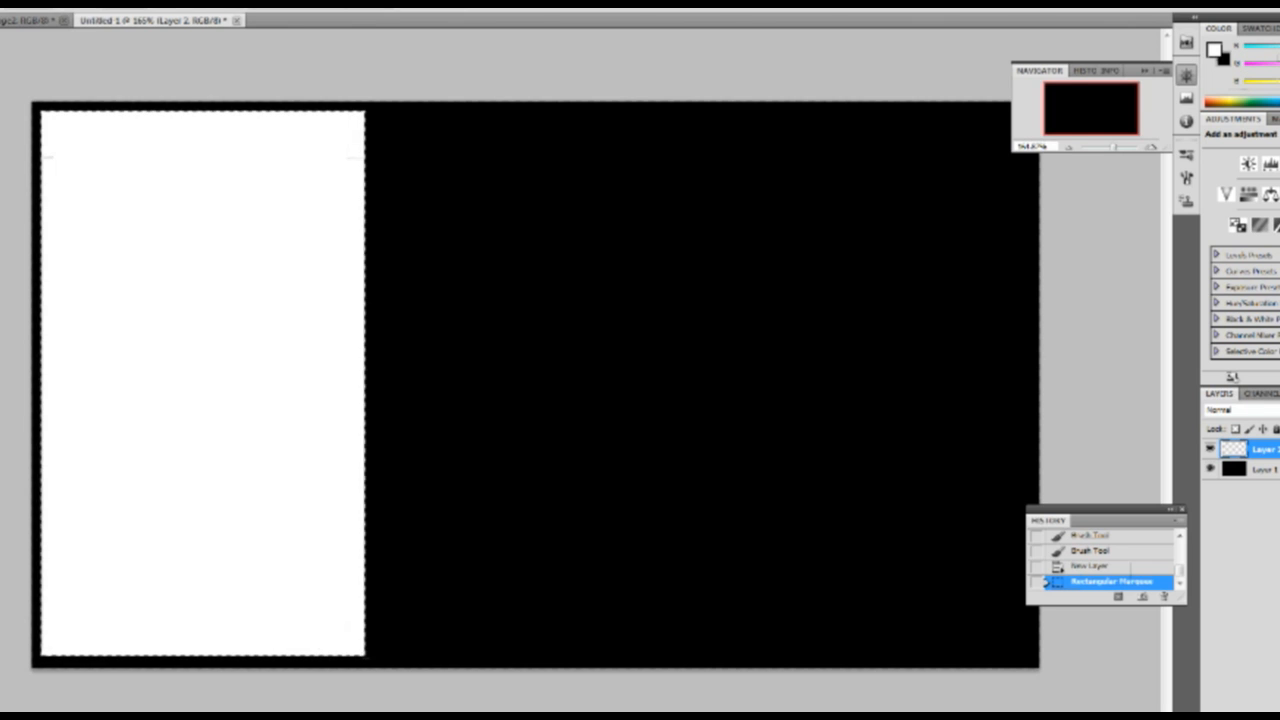
click(623, 391)
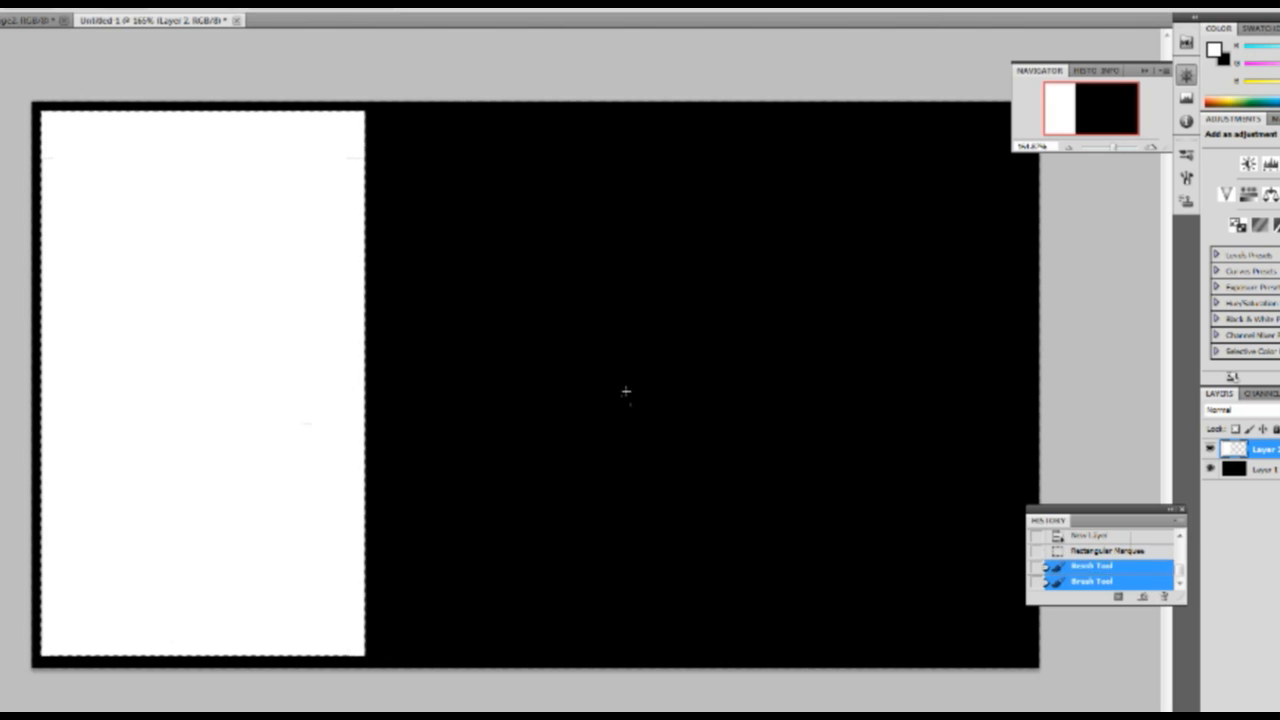
key(ctrl+d)
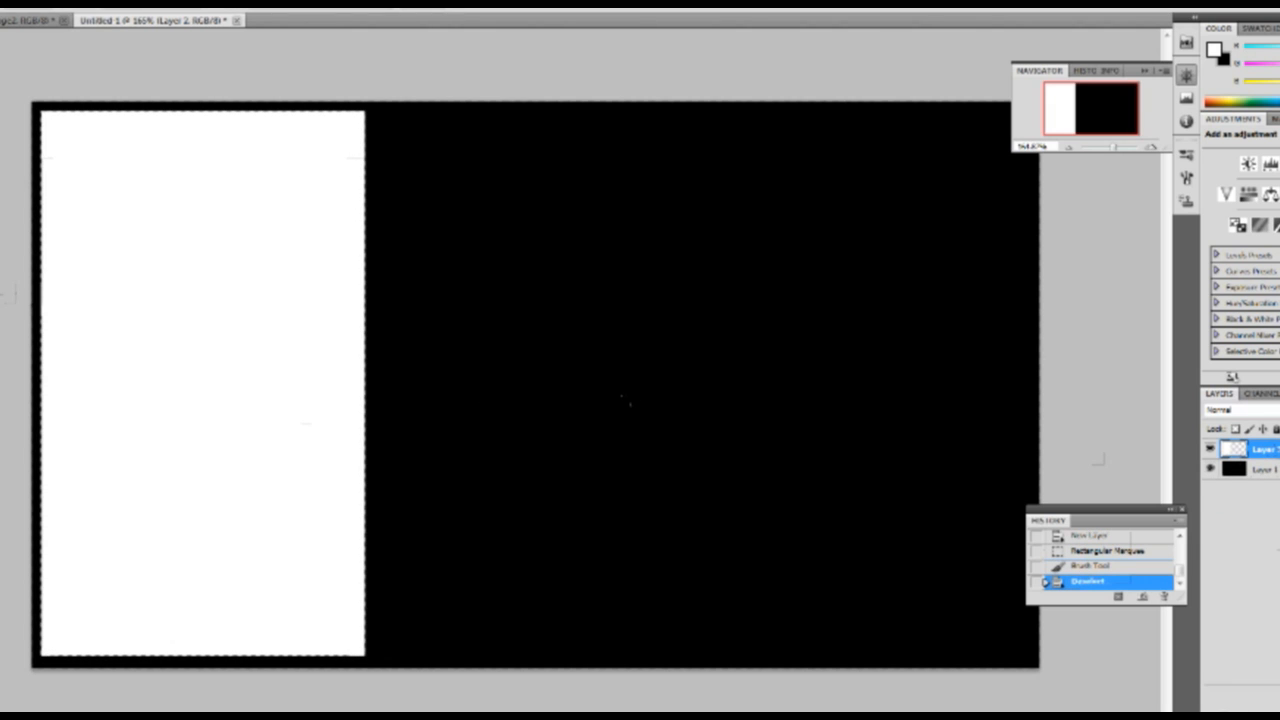
Duplicate the white panel twice, placing one copy in the right third and one in the middle with thin black gaps.
key(ctrl+j)
drag(177, 437, 812, 442)
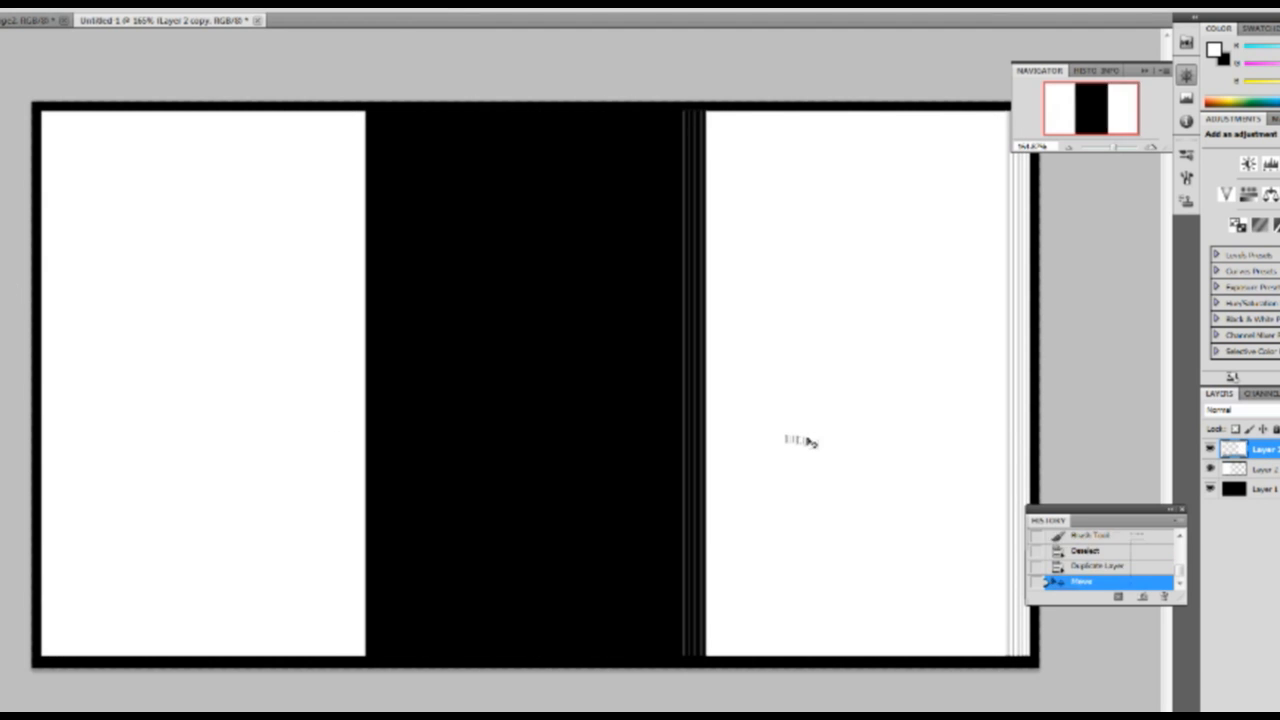
drag(1268, 450, 1266, 716)
drag(878, 410, 551, 414)
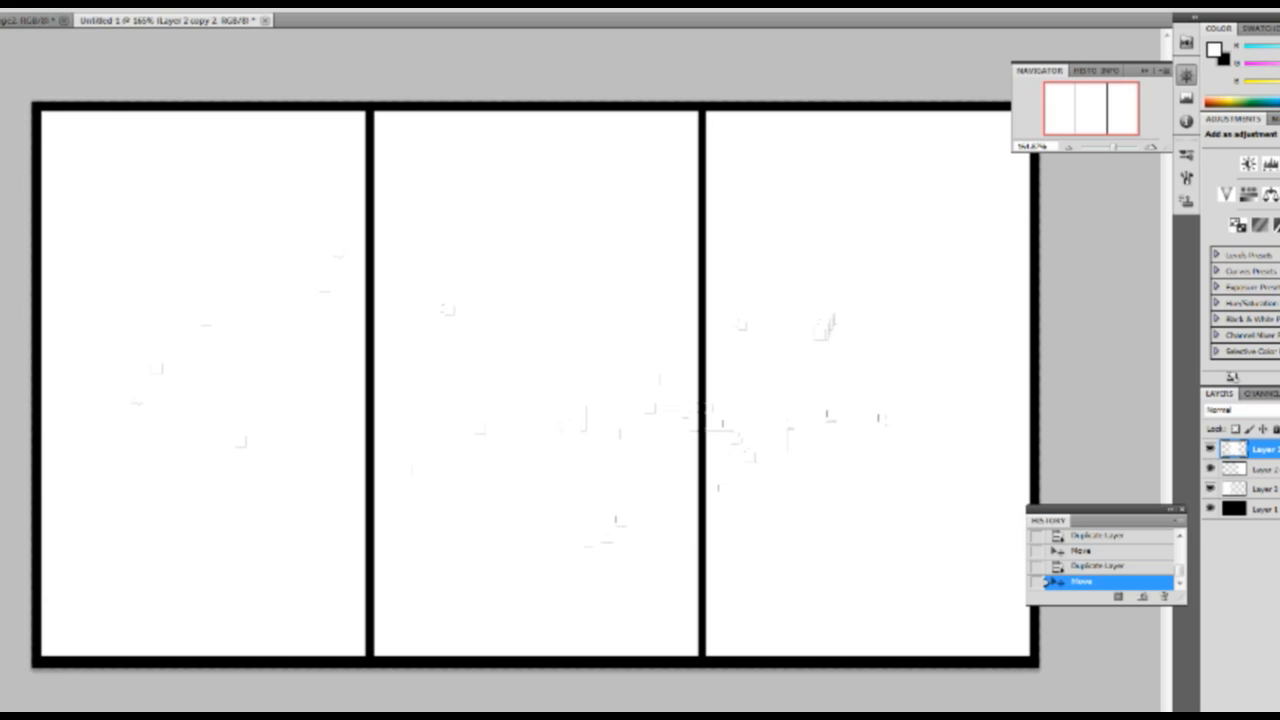
Start saving the document under a new name and create and open a folder named temps on the Desktop.
key(alt+f)
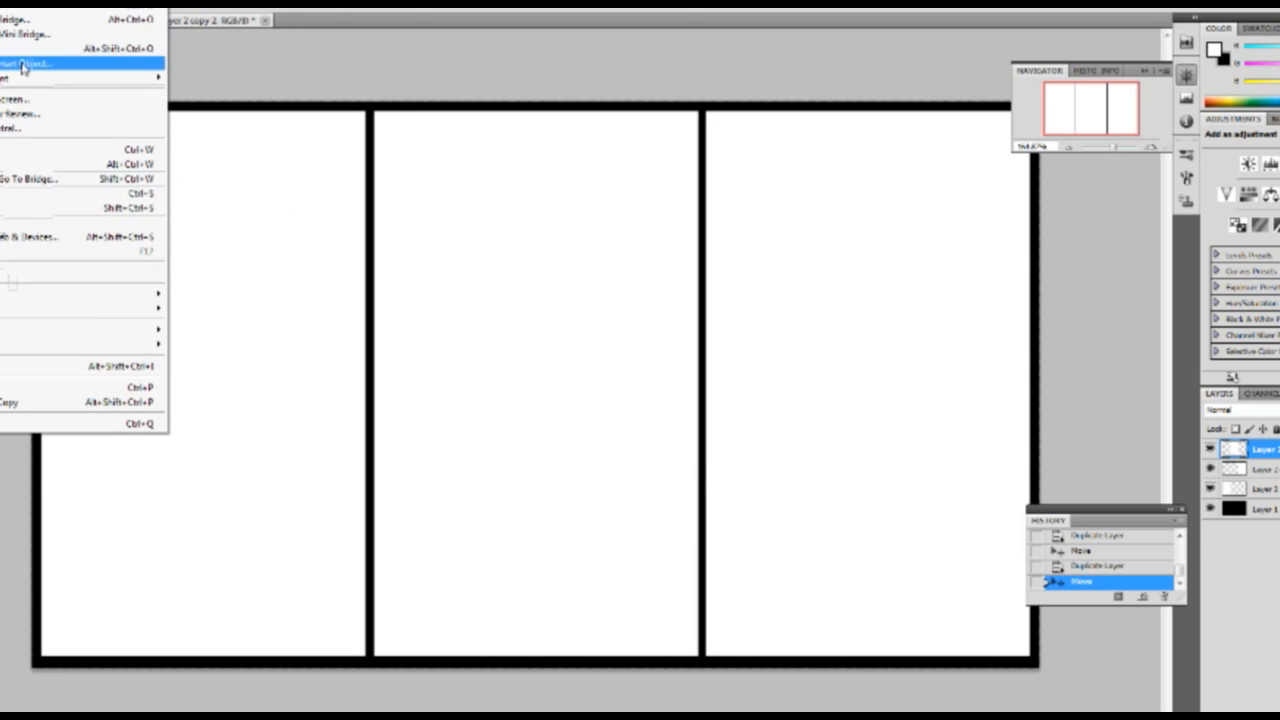
click(40, 208)
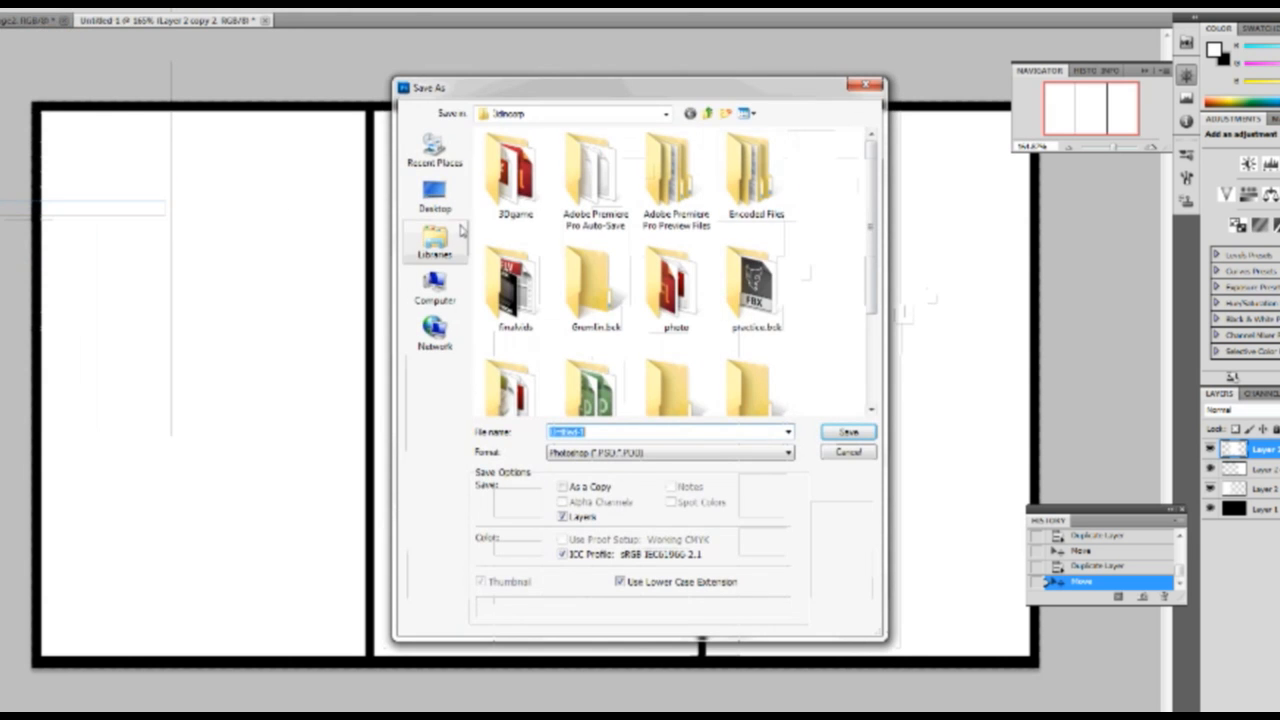
click(435, 195)
right_click(828, 232)
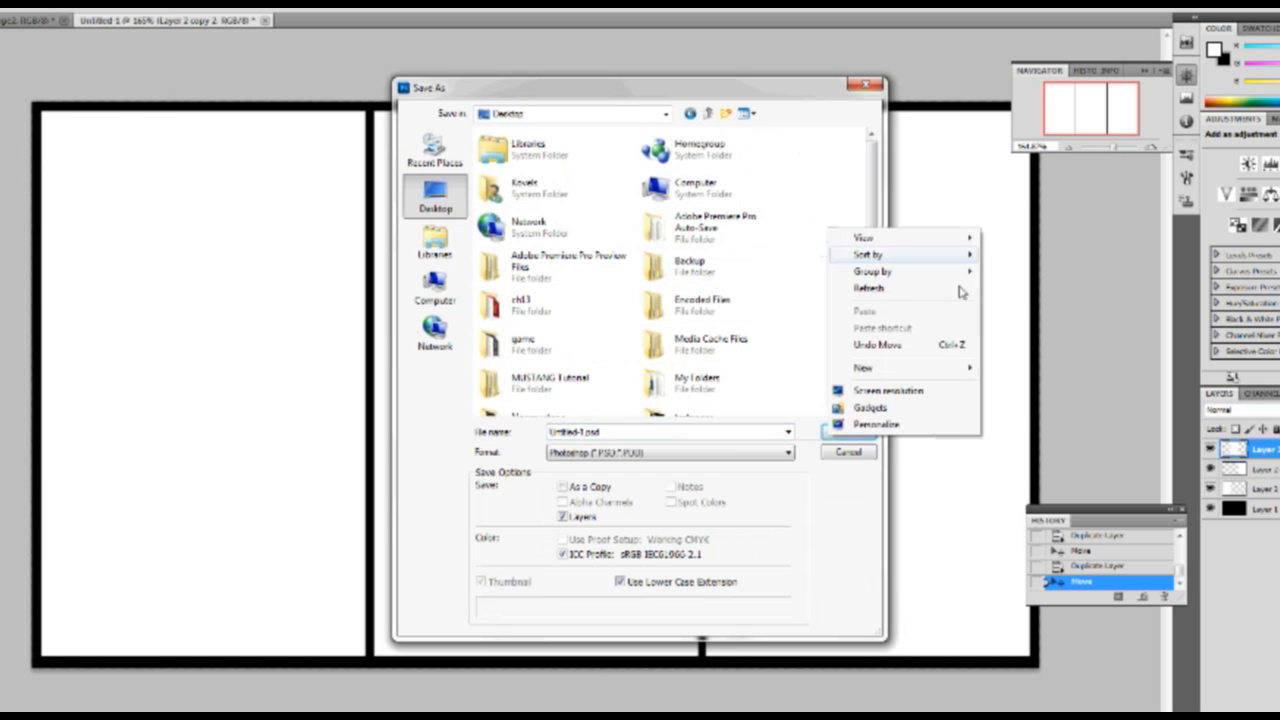
mouse_move(918, 369)
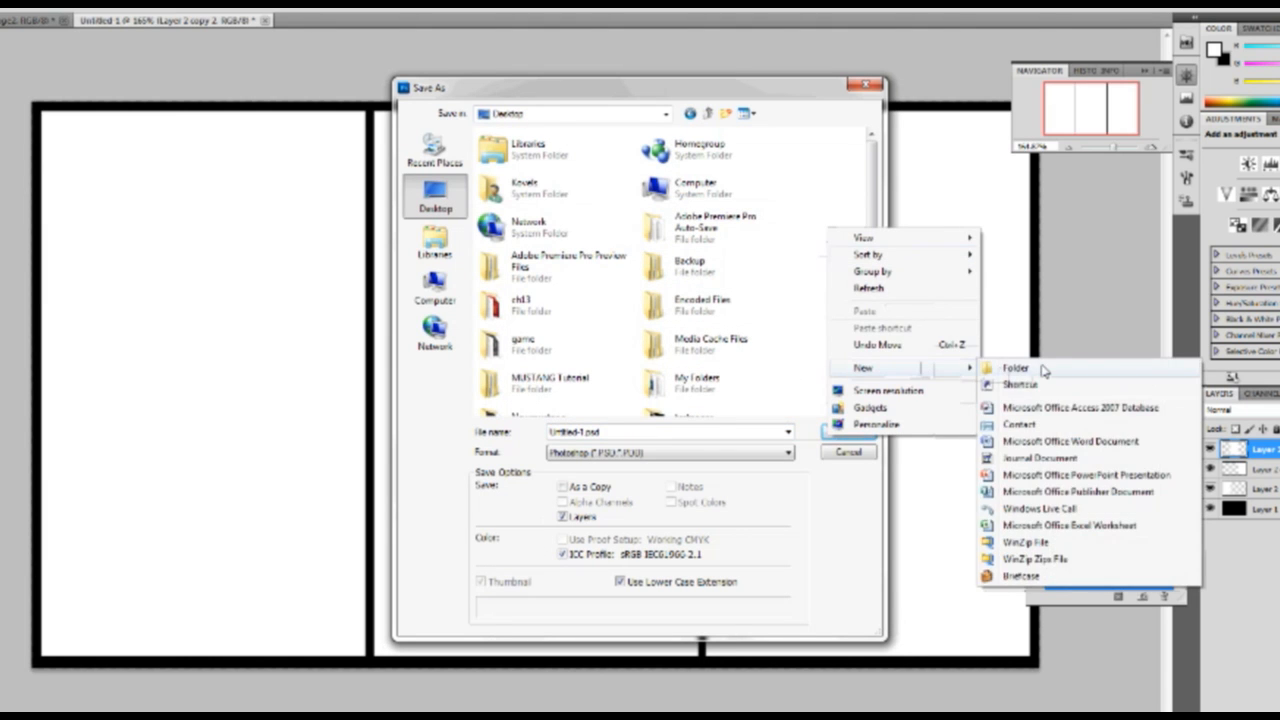
click(1016, 368)
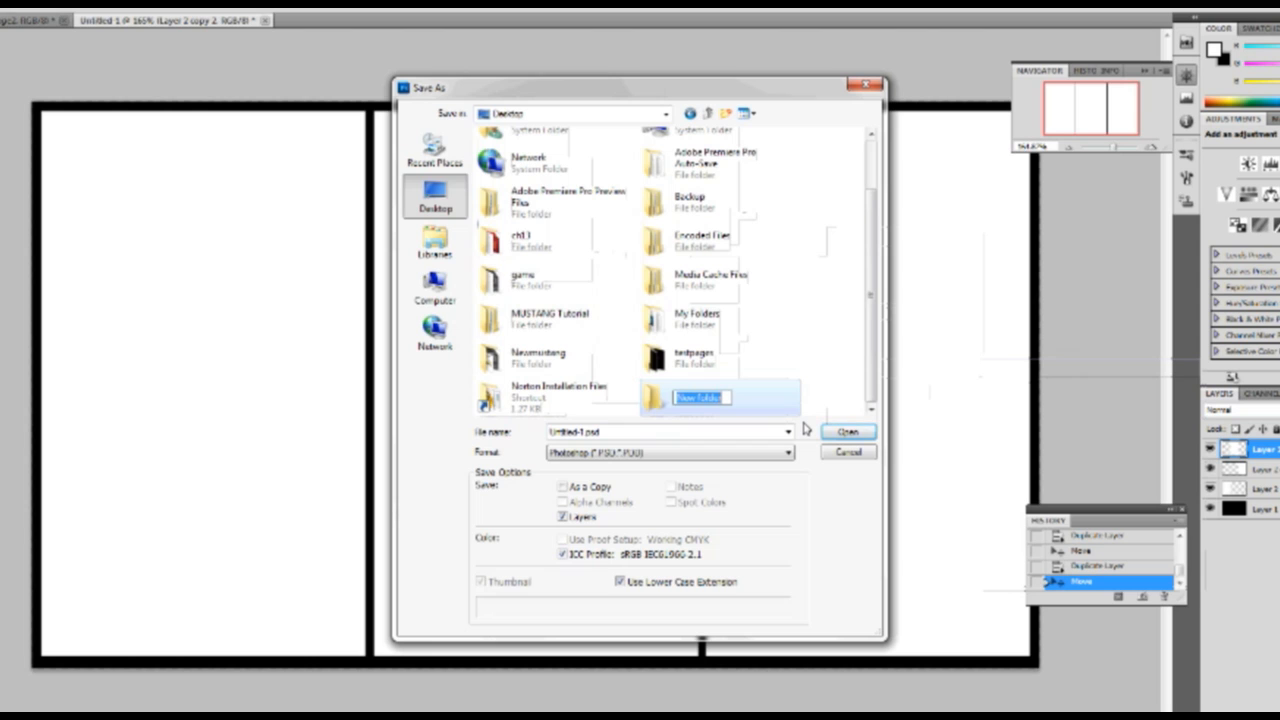
text(temps)
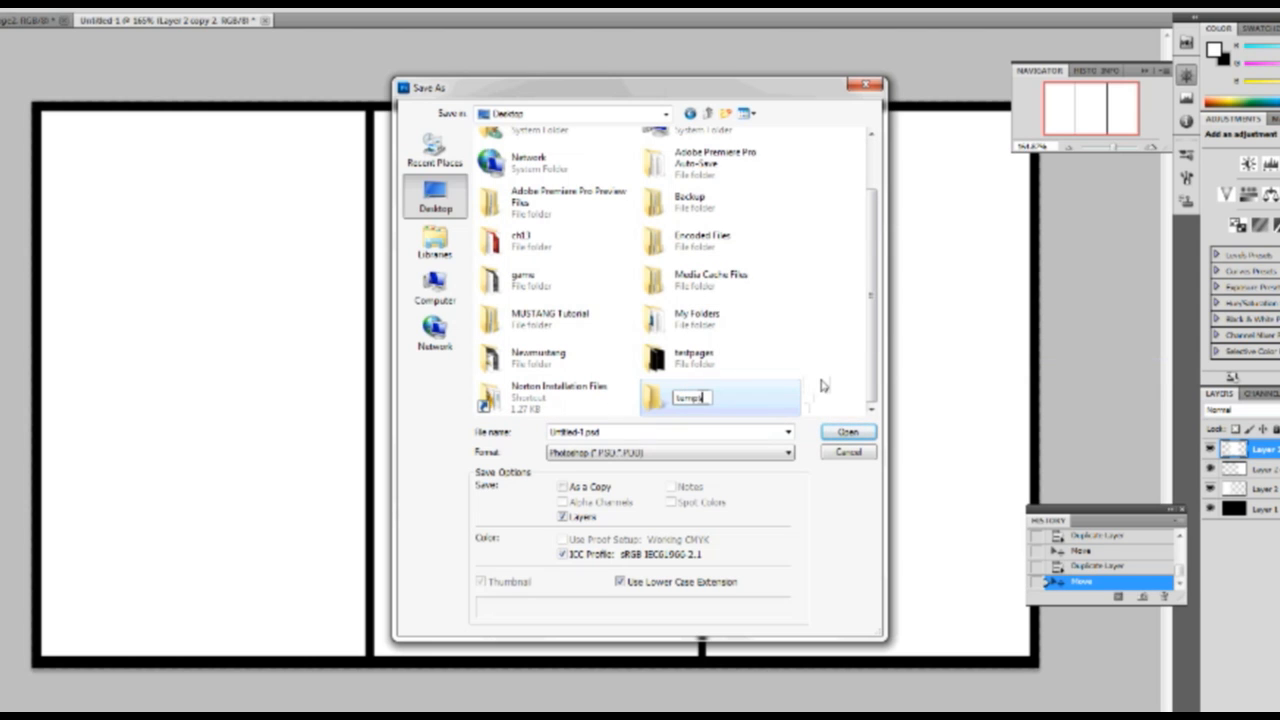
key(Return)
key(Return)
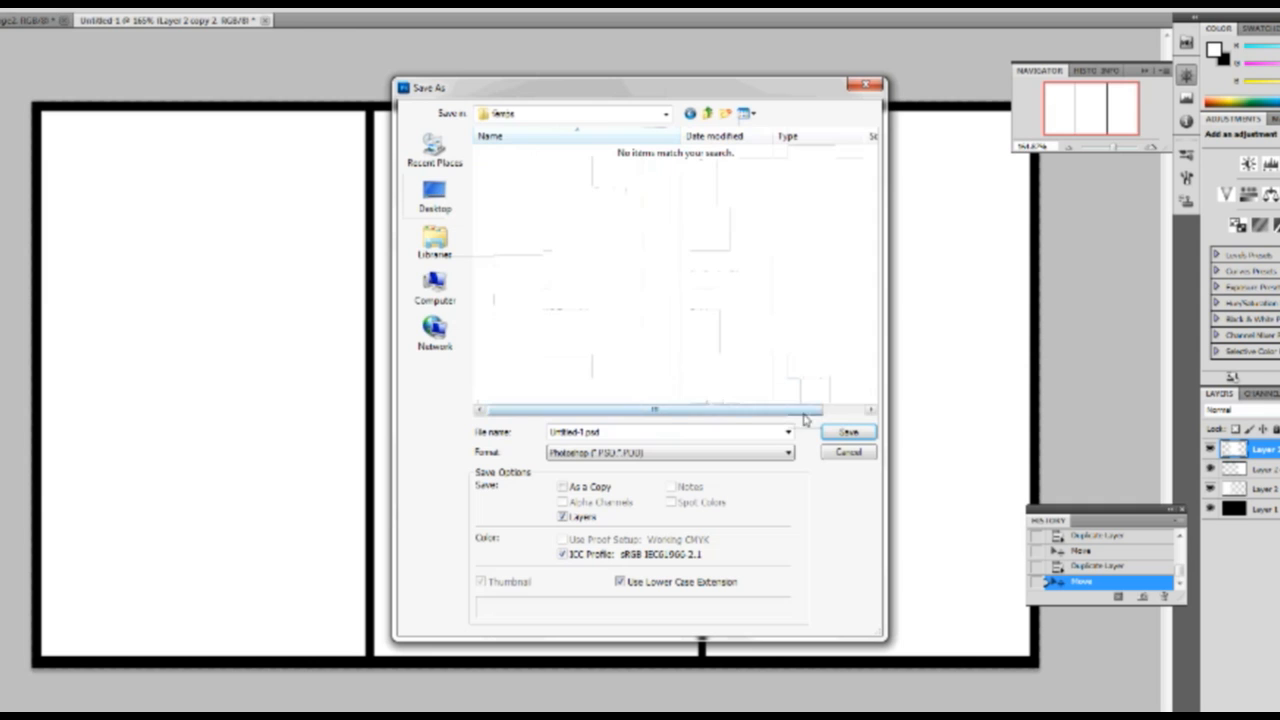
Save the document in the temps folder as 3colmbrotemp in Photoshop format with layers, accepting the format options.
double_click(639, 432)
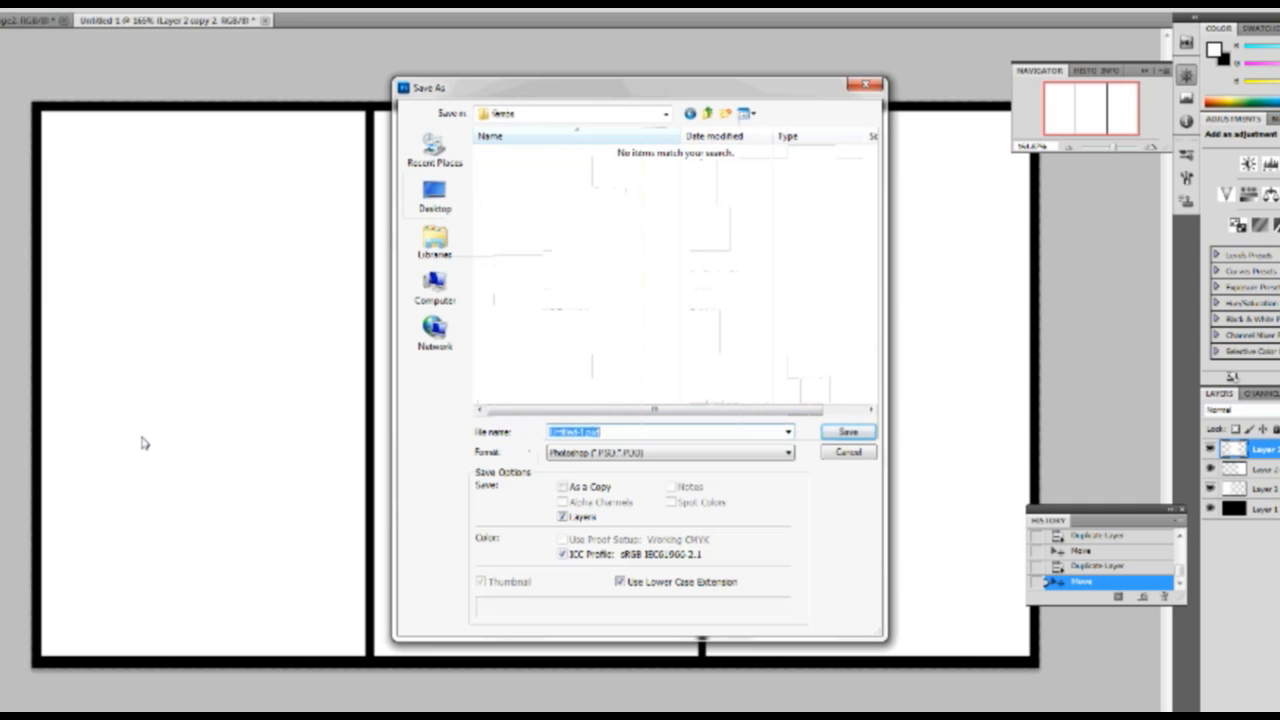
text(1colmbetemp)
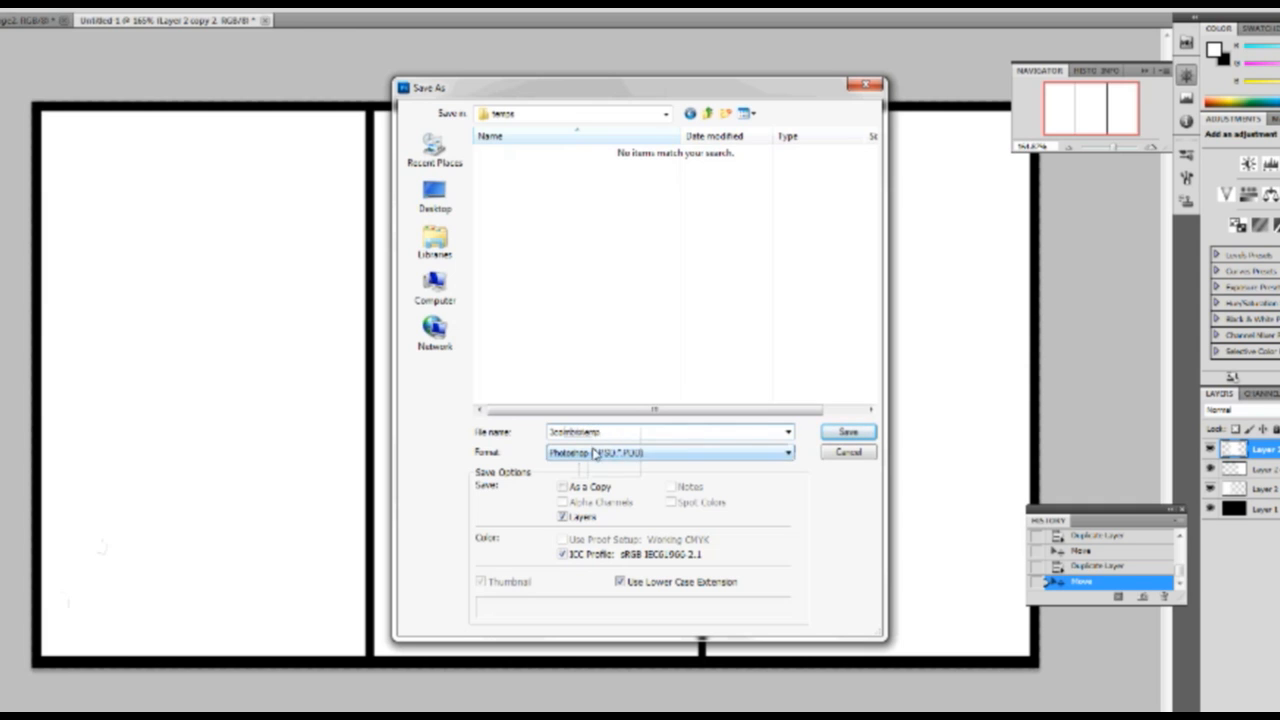
click(846, 431)
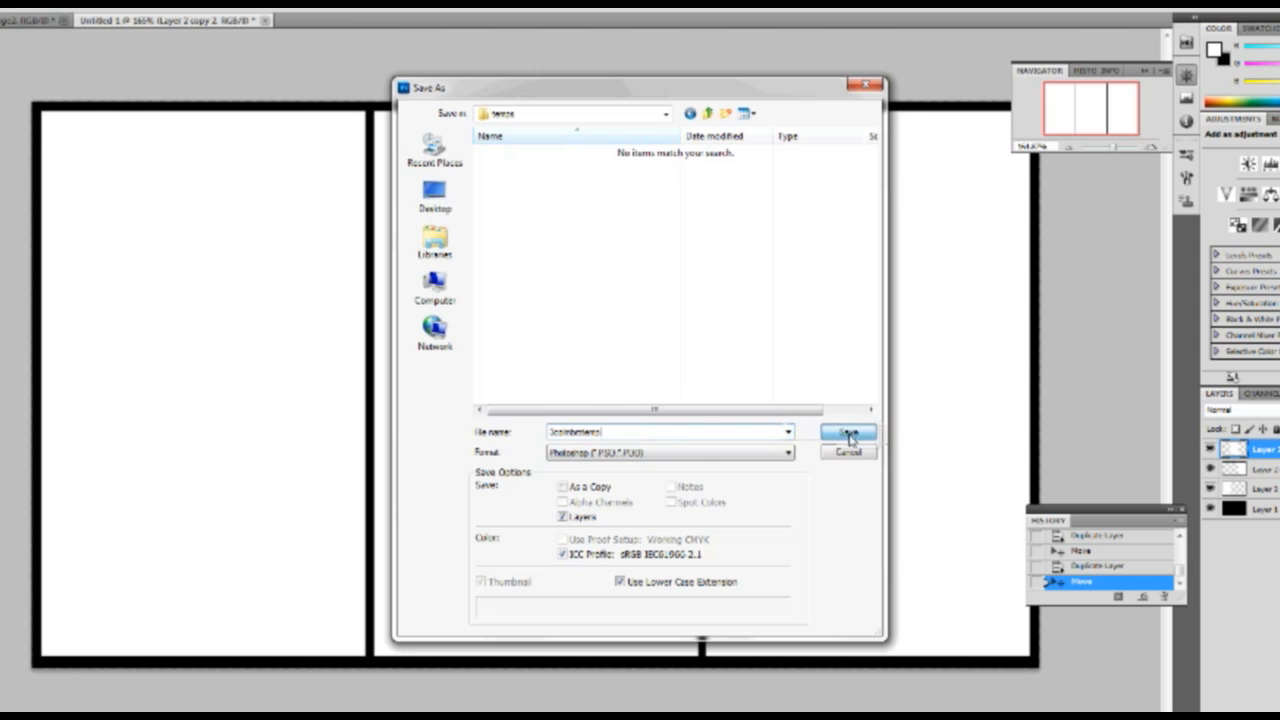
click(818, 334)
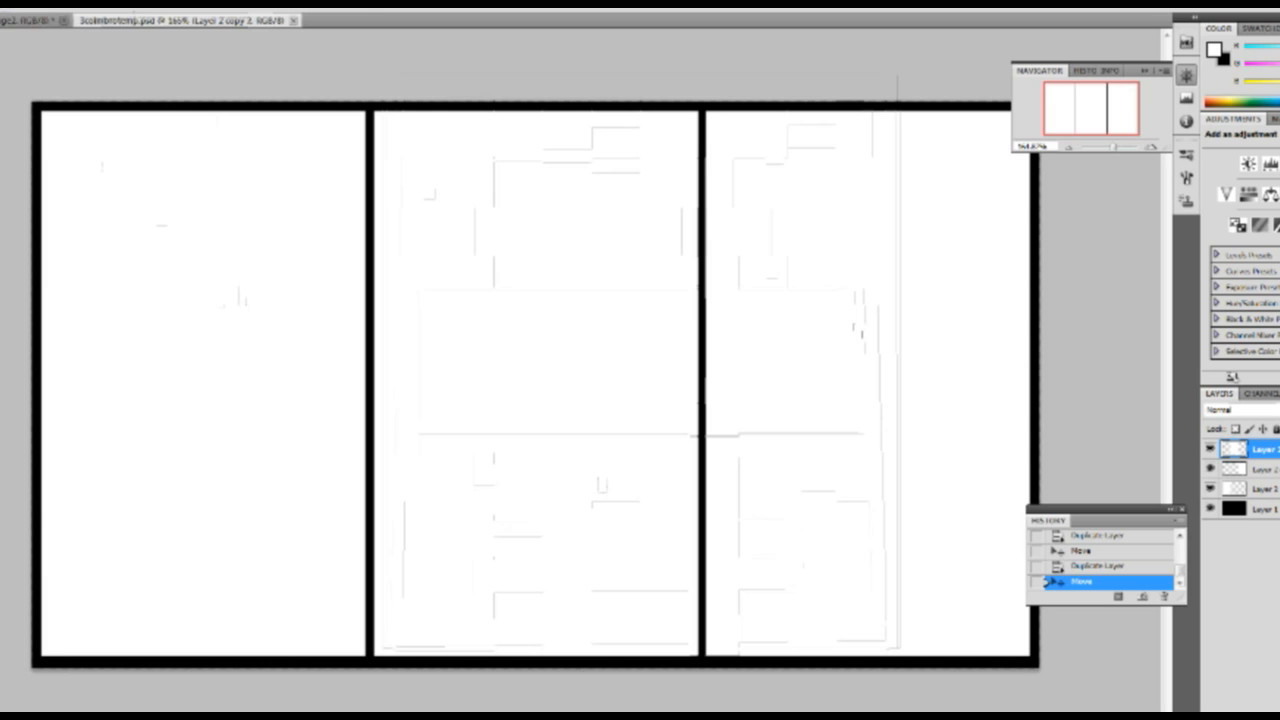
Switch to the coloured brochure document and start saving it under a new name in JPEG format.
click(30, 20)
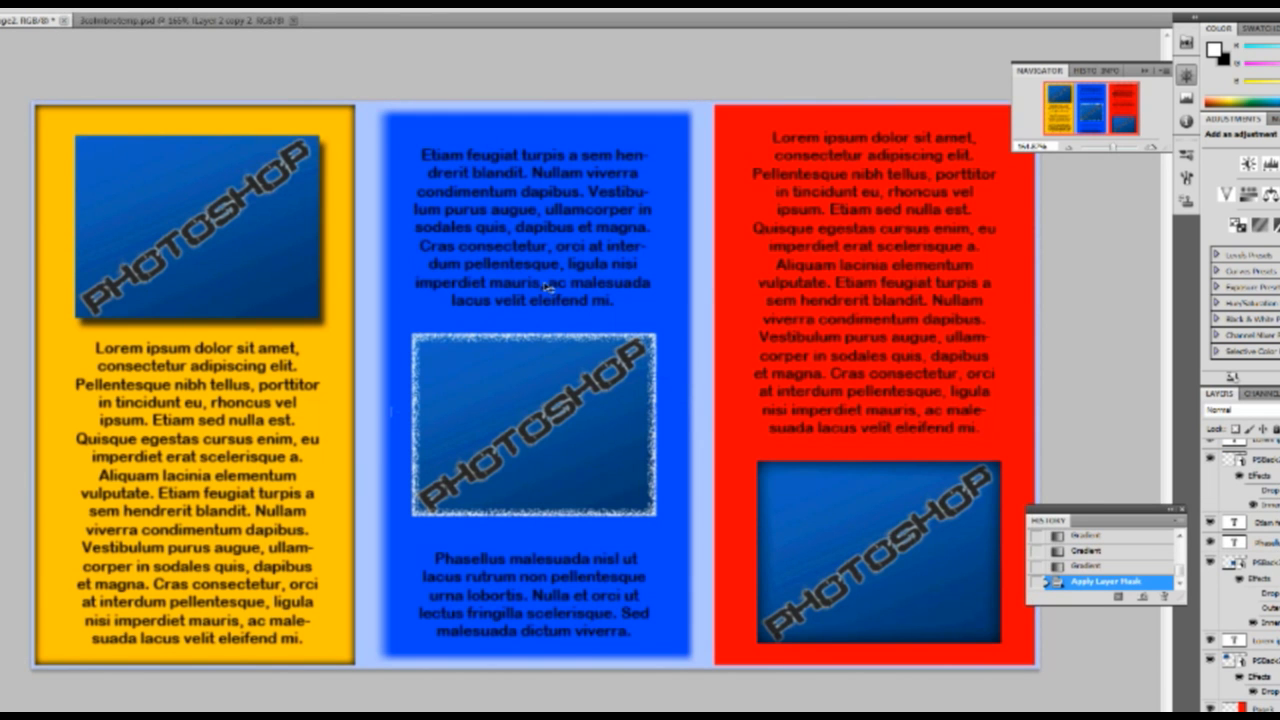
click(10, 8)
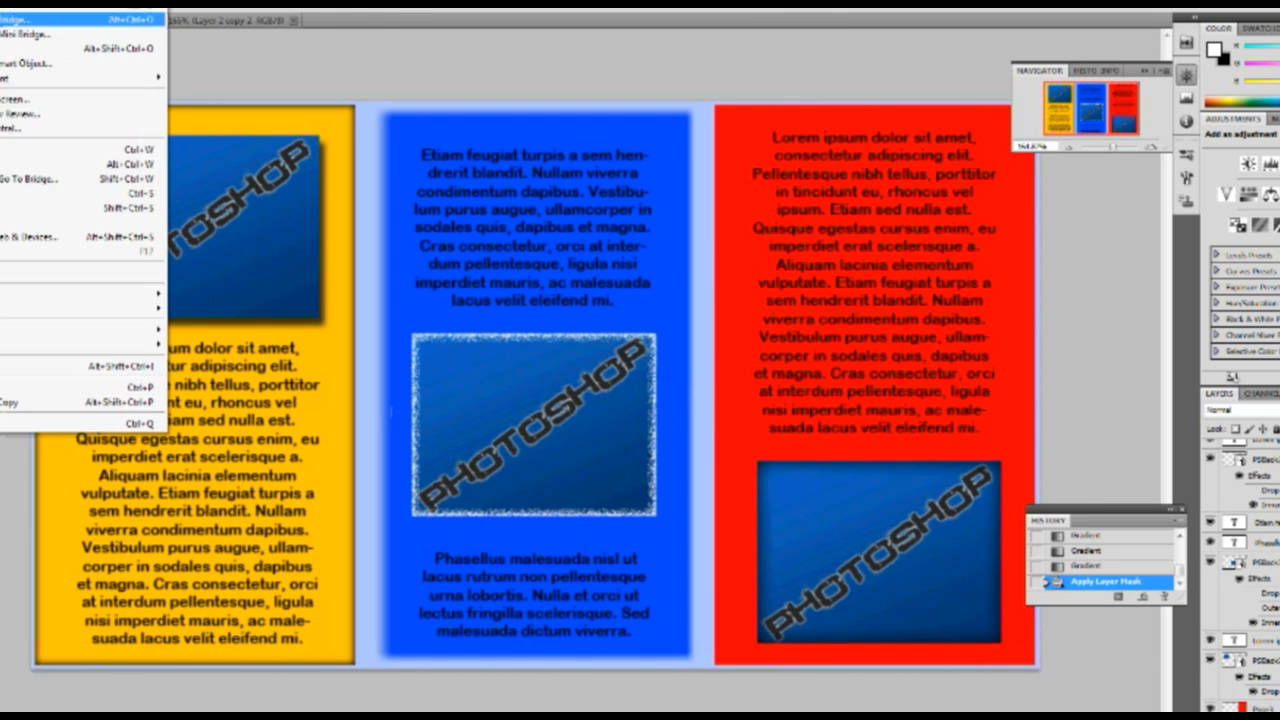
click(20, 208)
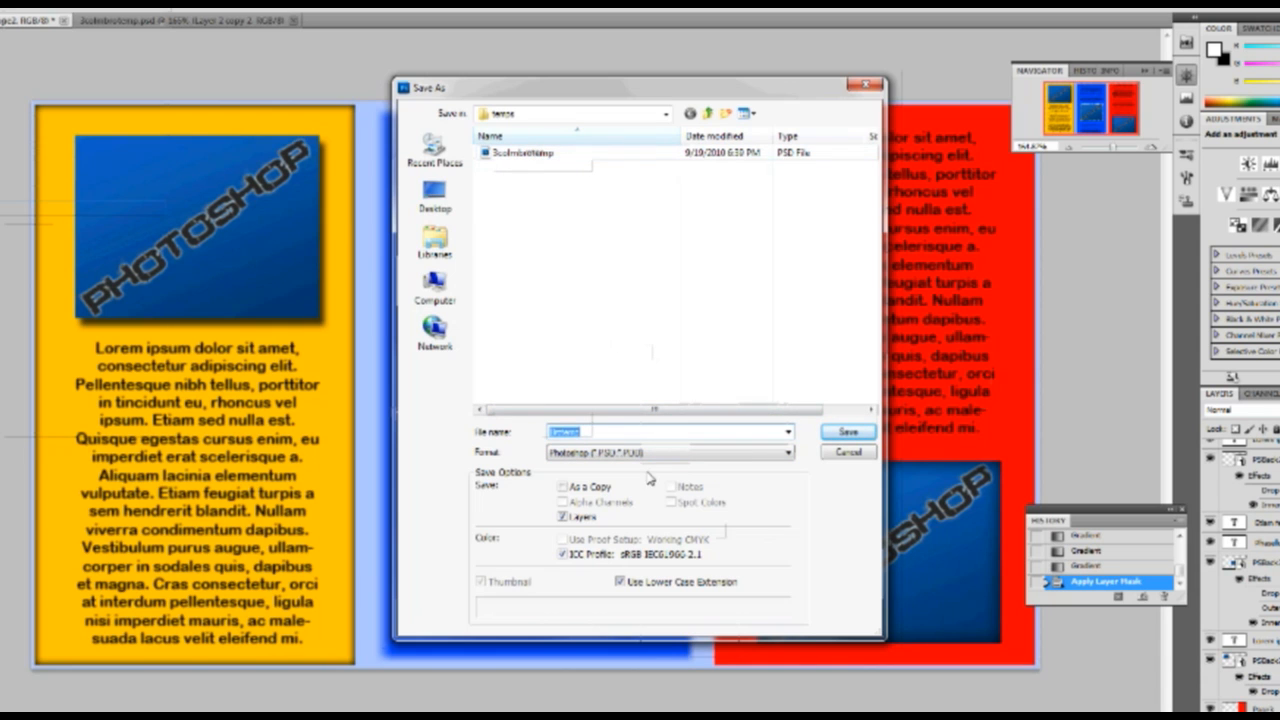
click(614, 456)
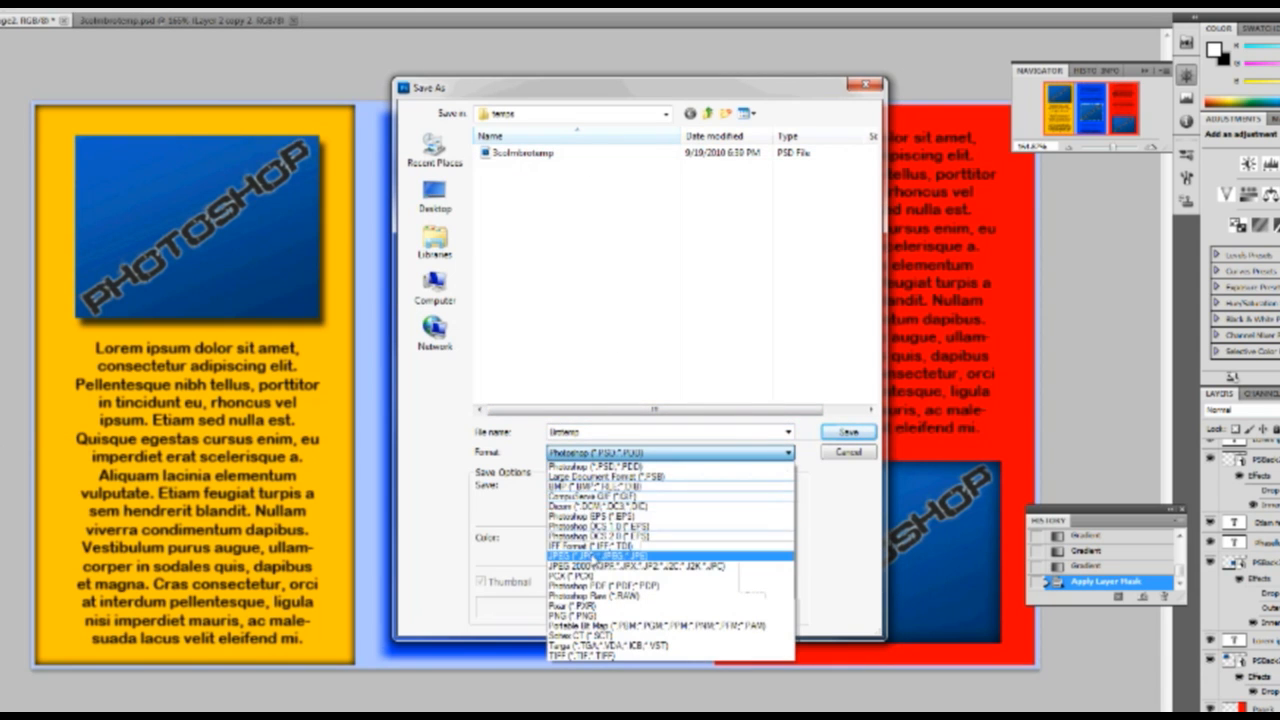
click(588, 520)
click(610, 454)
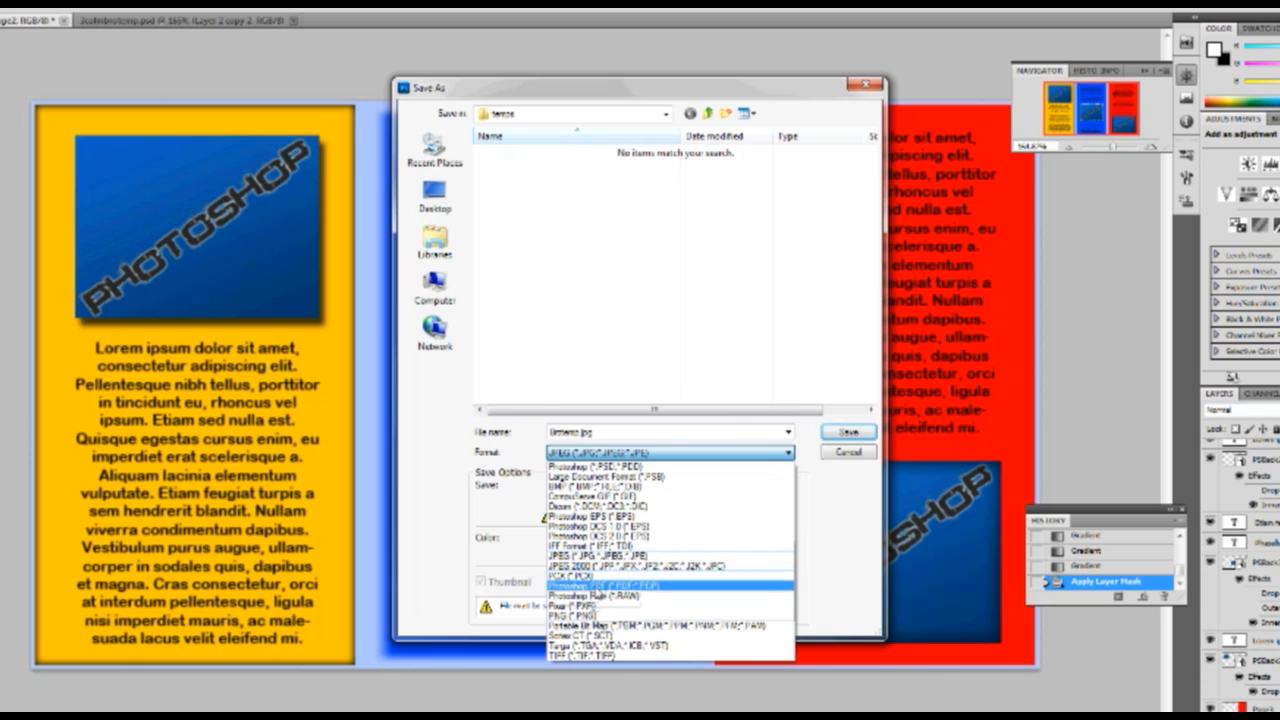
click(598, 555)
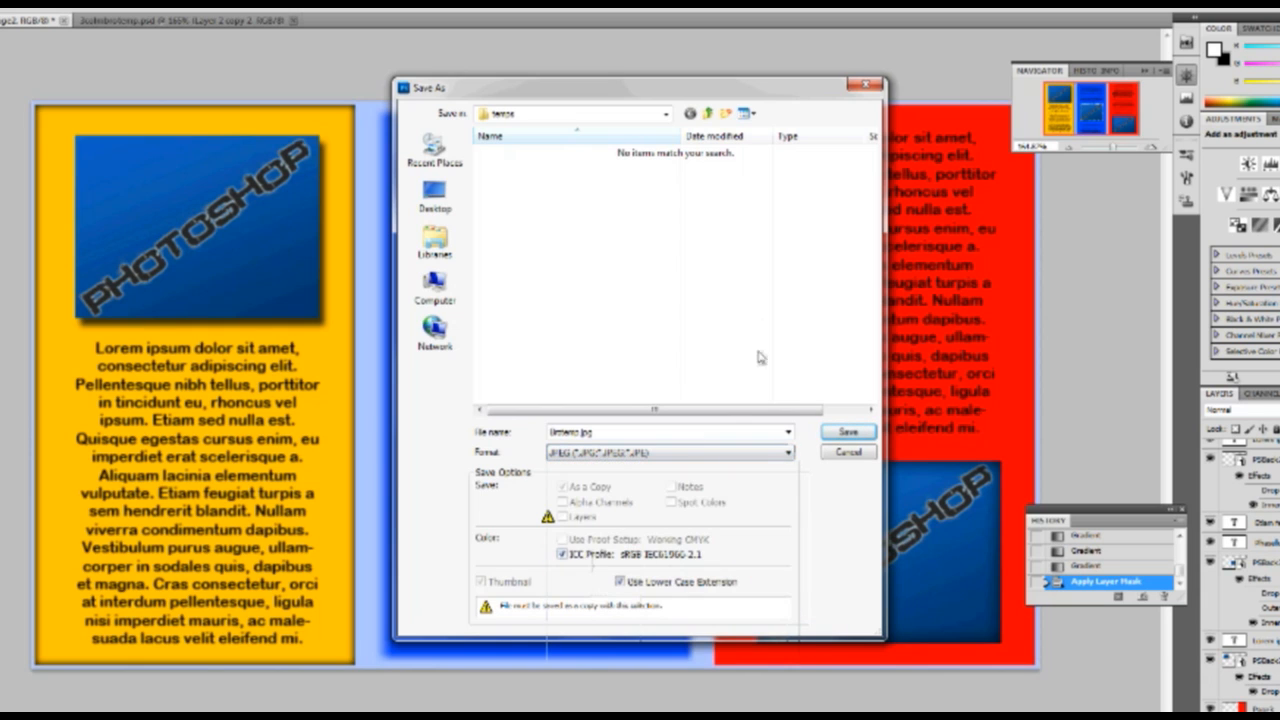
Name the JPEG copy yellowblueredbro and save it in the temps folder at Maximum quality with the Baseline ("Standard") option.
double_click(594, 432)
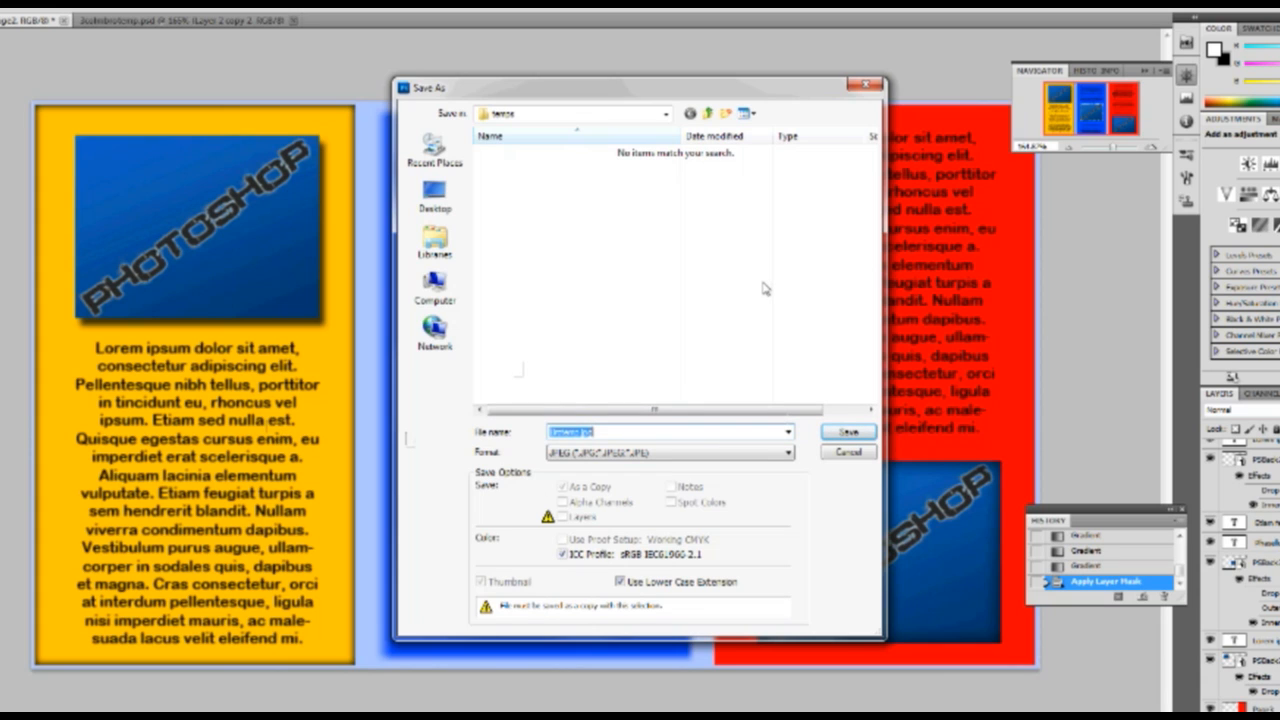
text(yellowbluere)
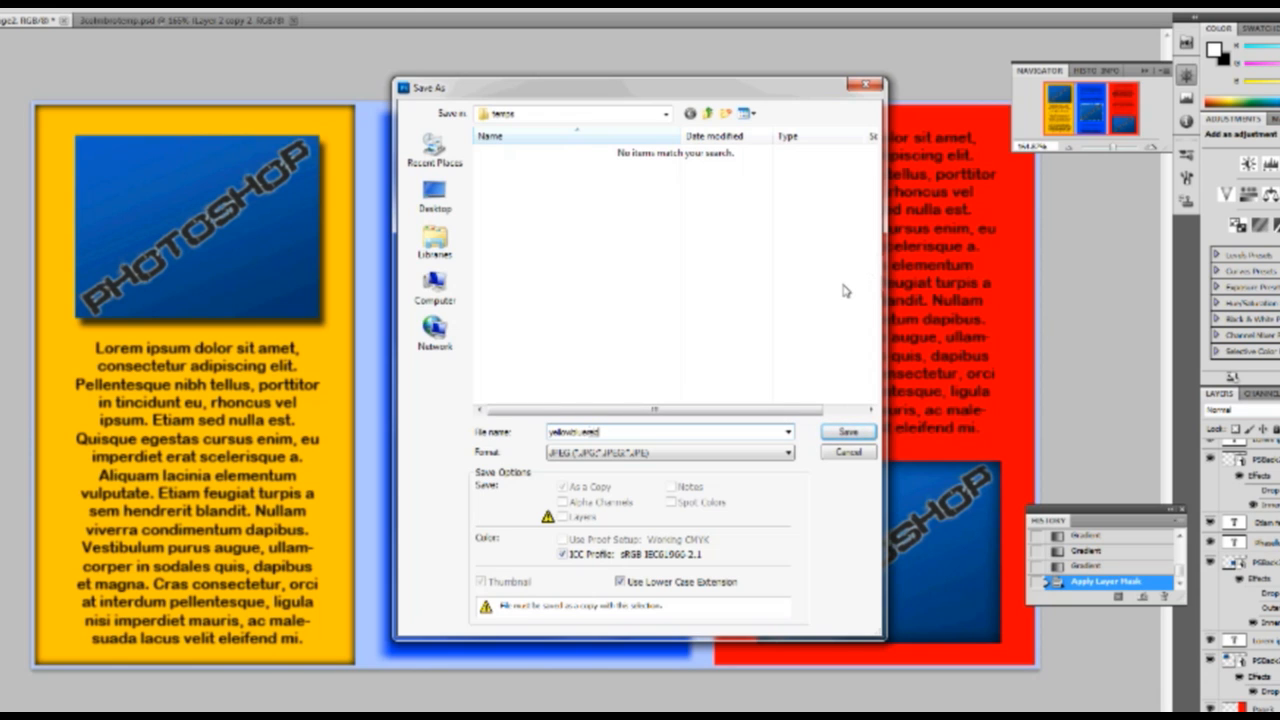
text(dbro)
click(852, 431)
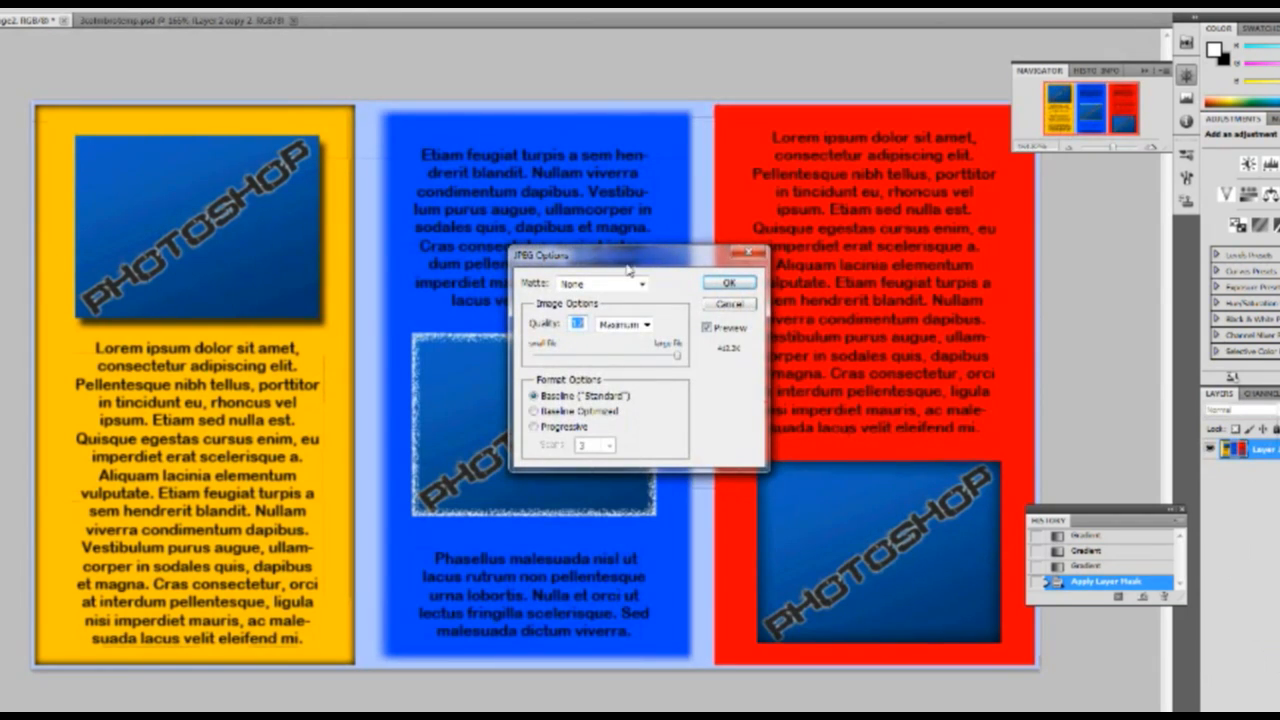
click(732, 284)
Close the coloured brochure without saving its changes, and close the three-panel template.
click(64, 20)
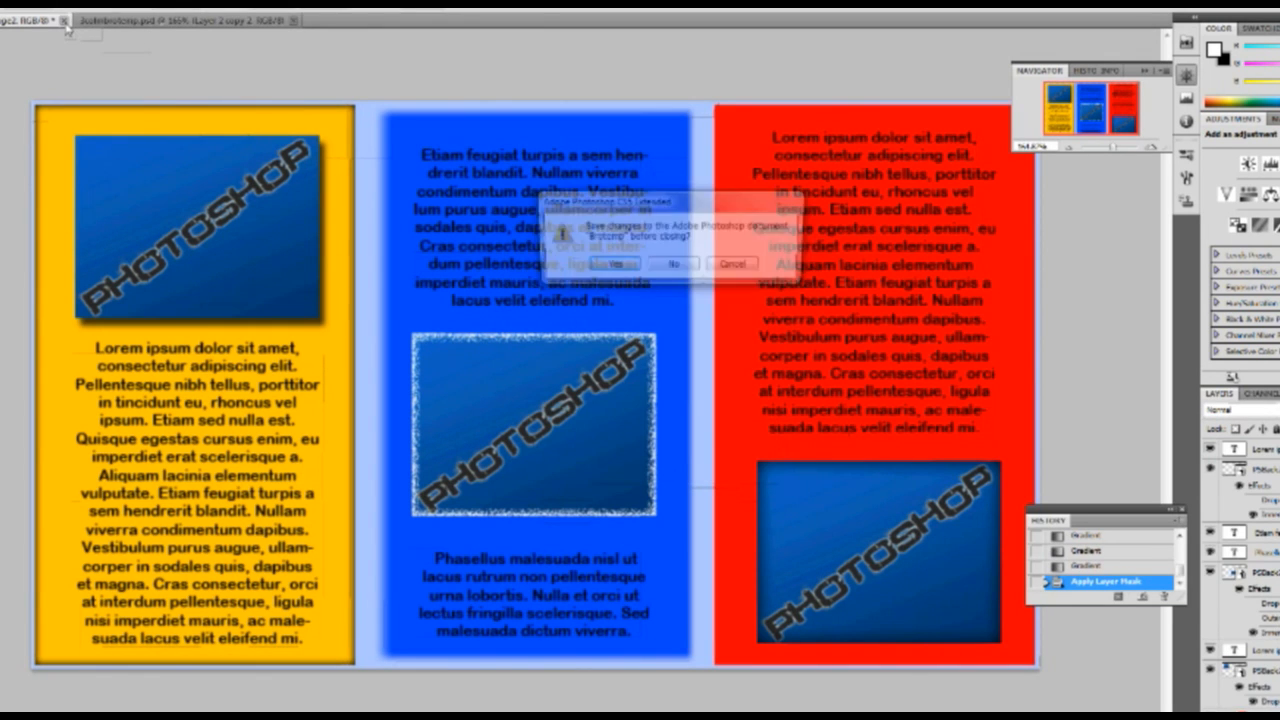
click(677, 267)
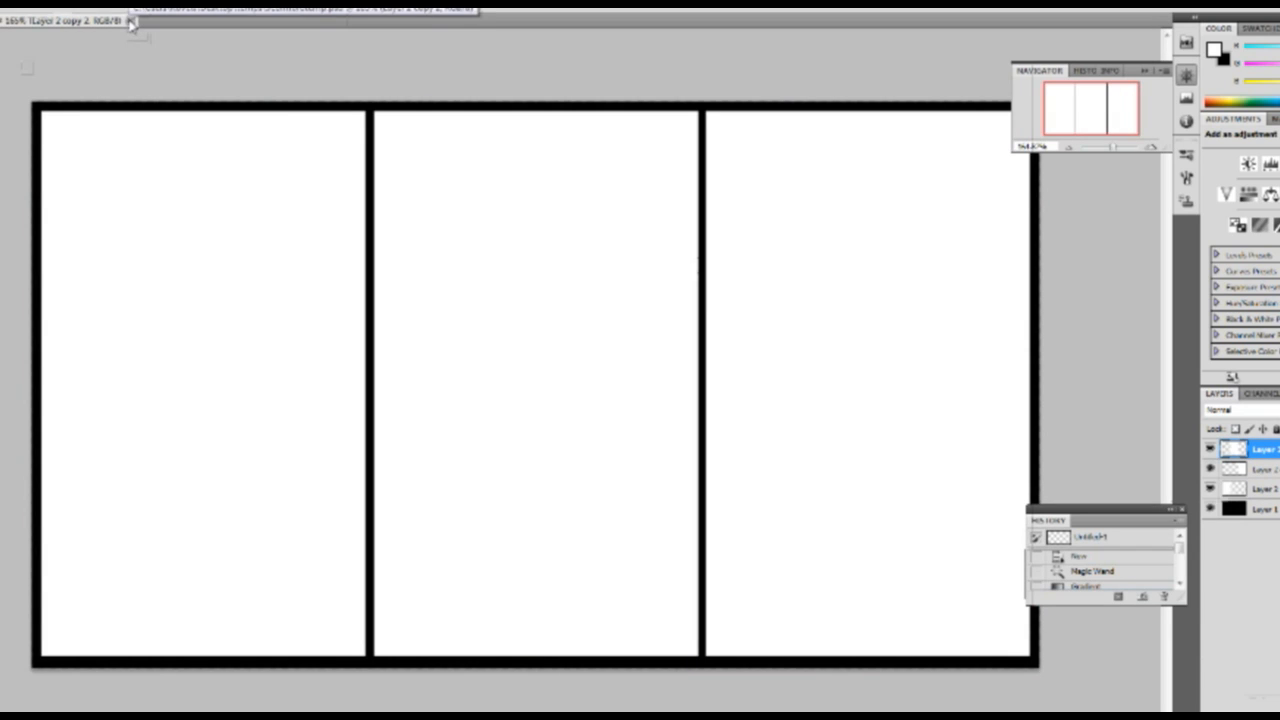
click(131, 21)
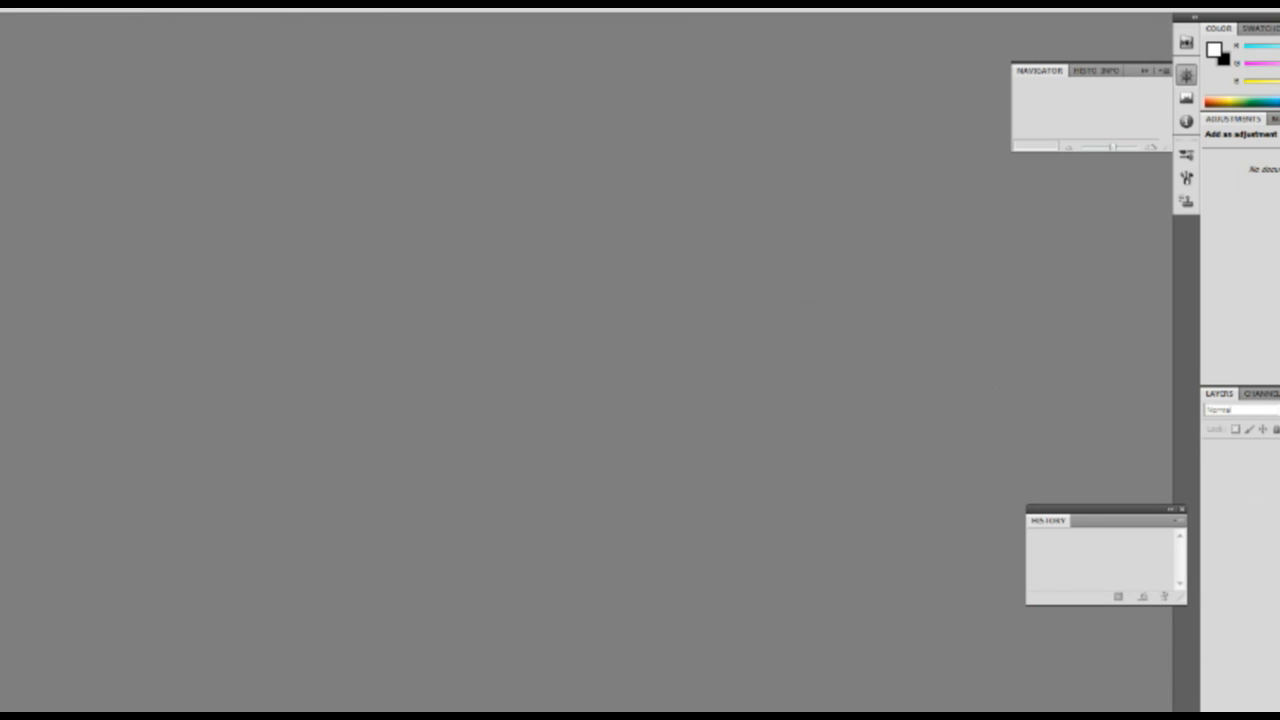
Open the yellowblueredbro image from the temps folder.
key(alt+f)
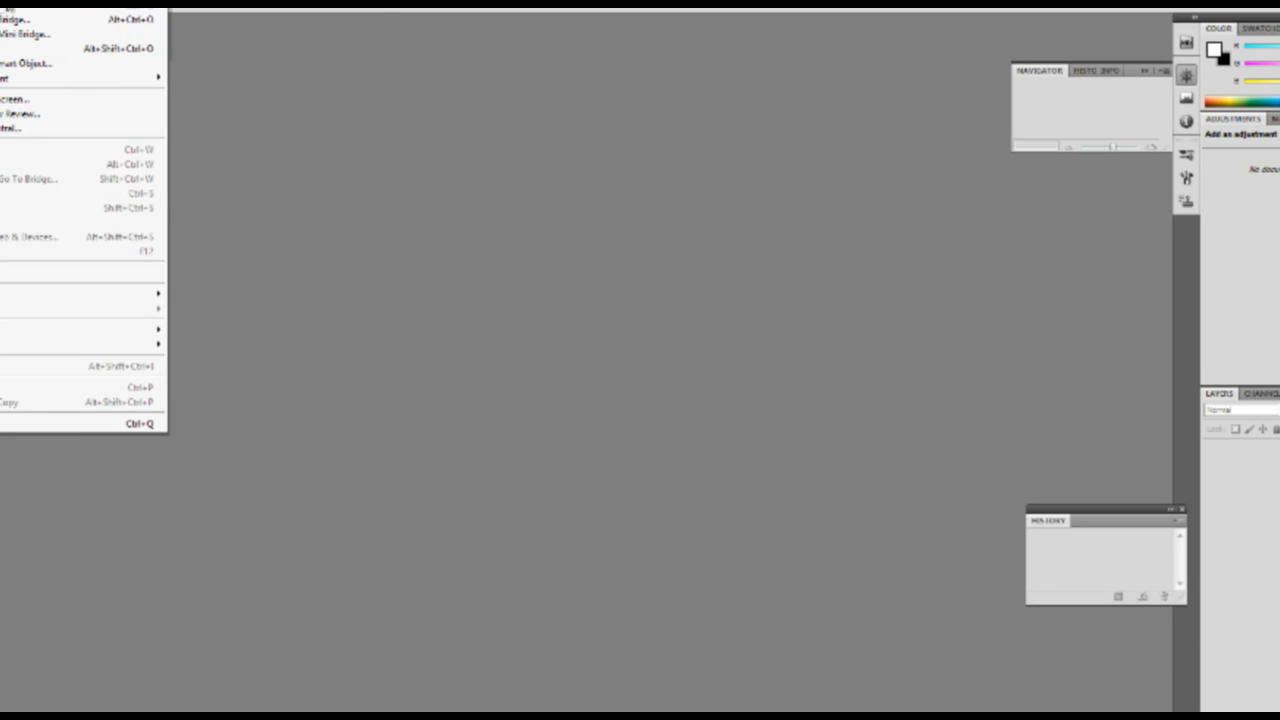
click(6, 10)
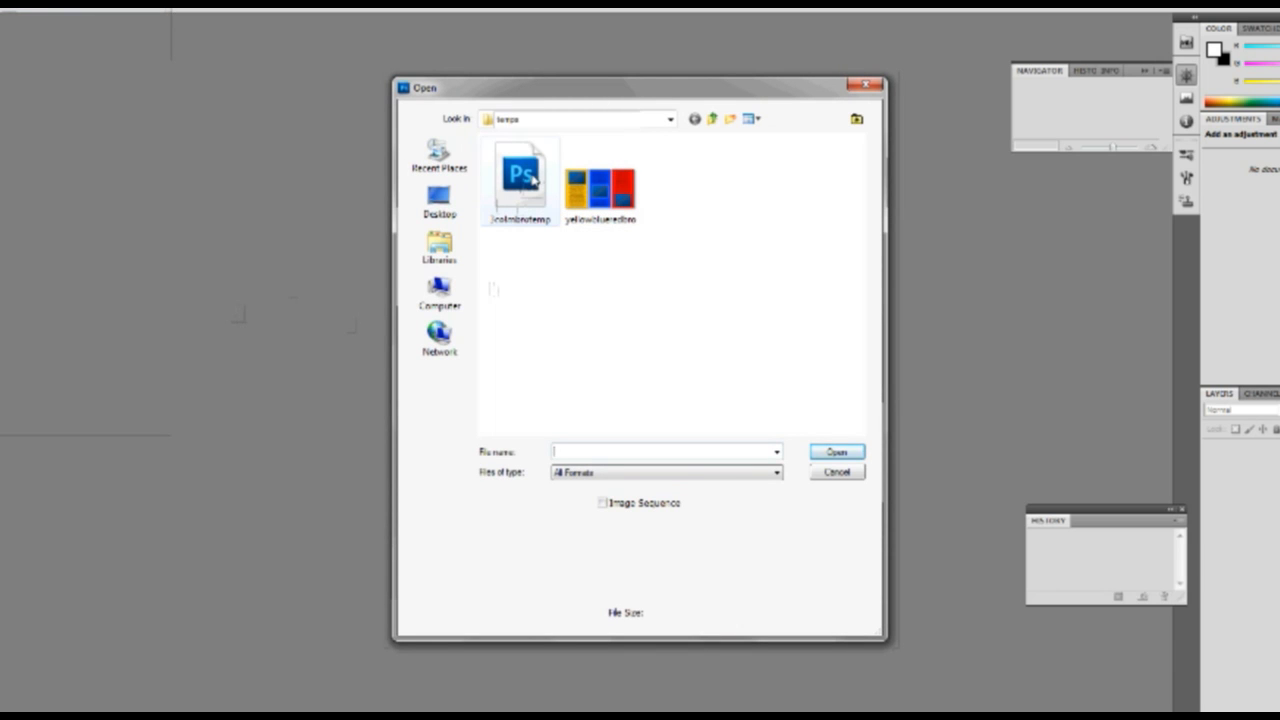
click(605, 198)
double_click(606, 199)
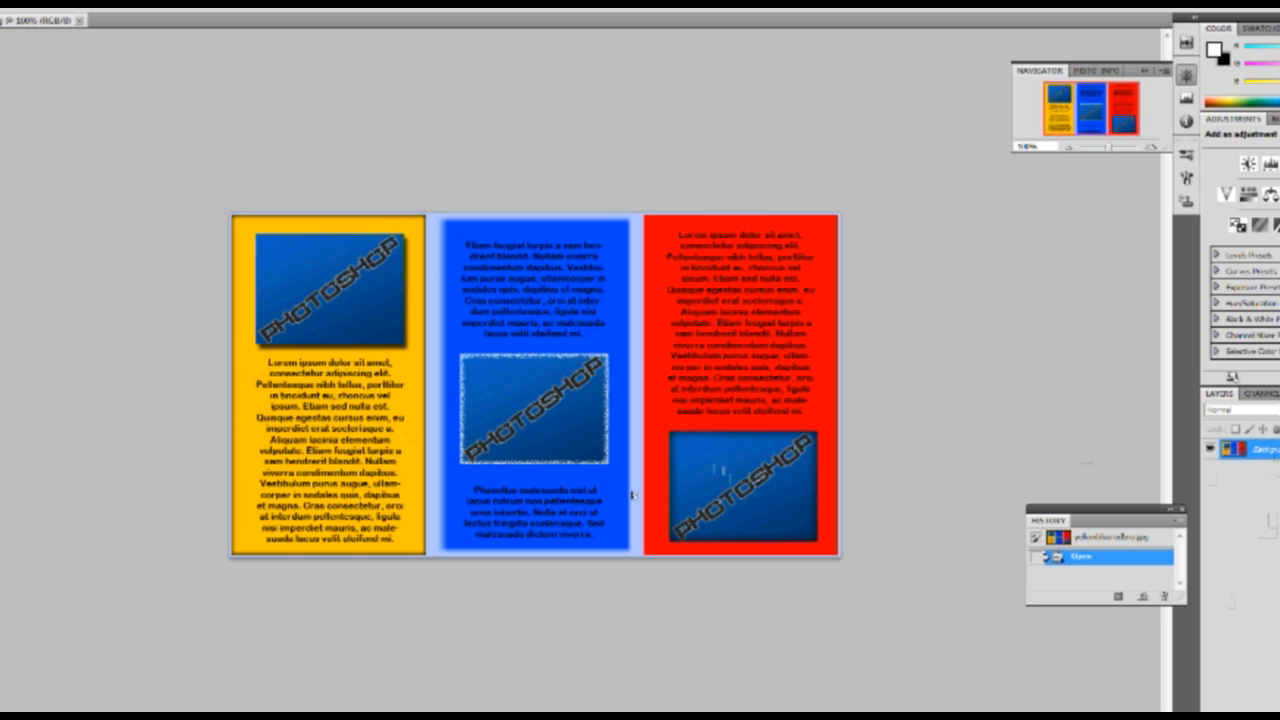
Try to move the picture in the red panel of the flattened image, and close the image.
click(729, 494)
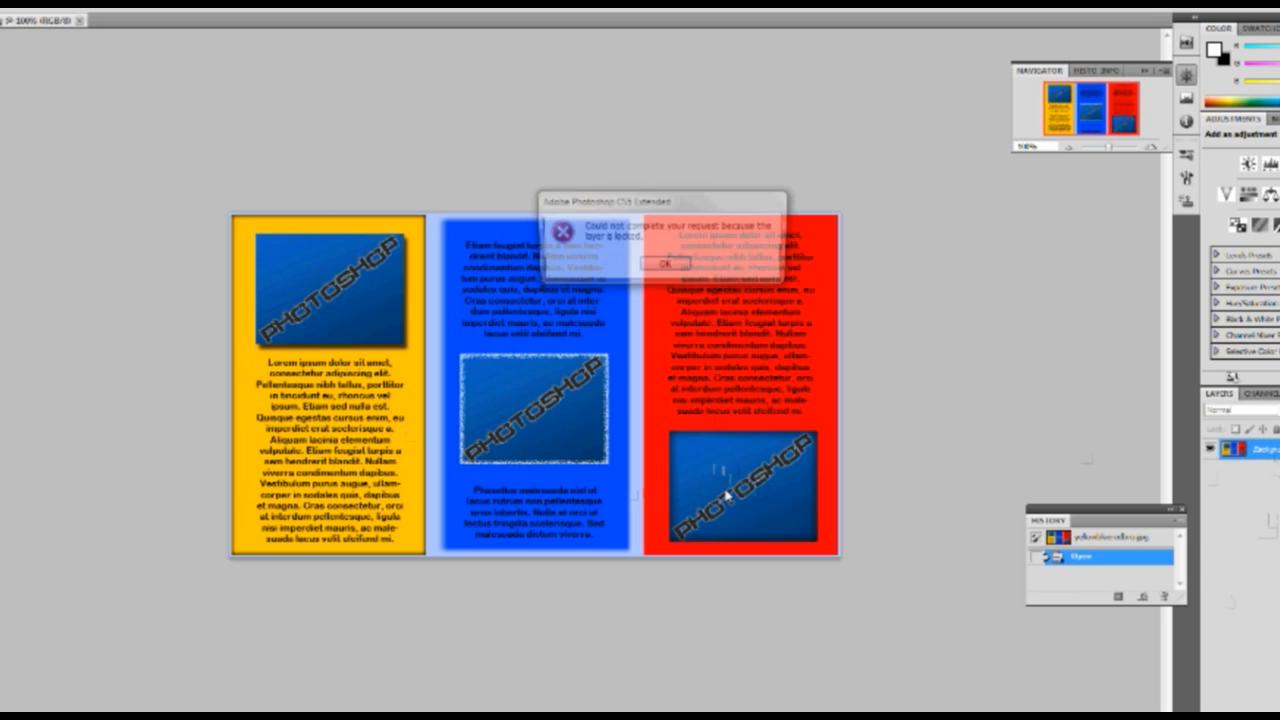
click(665, 266)
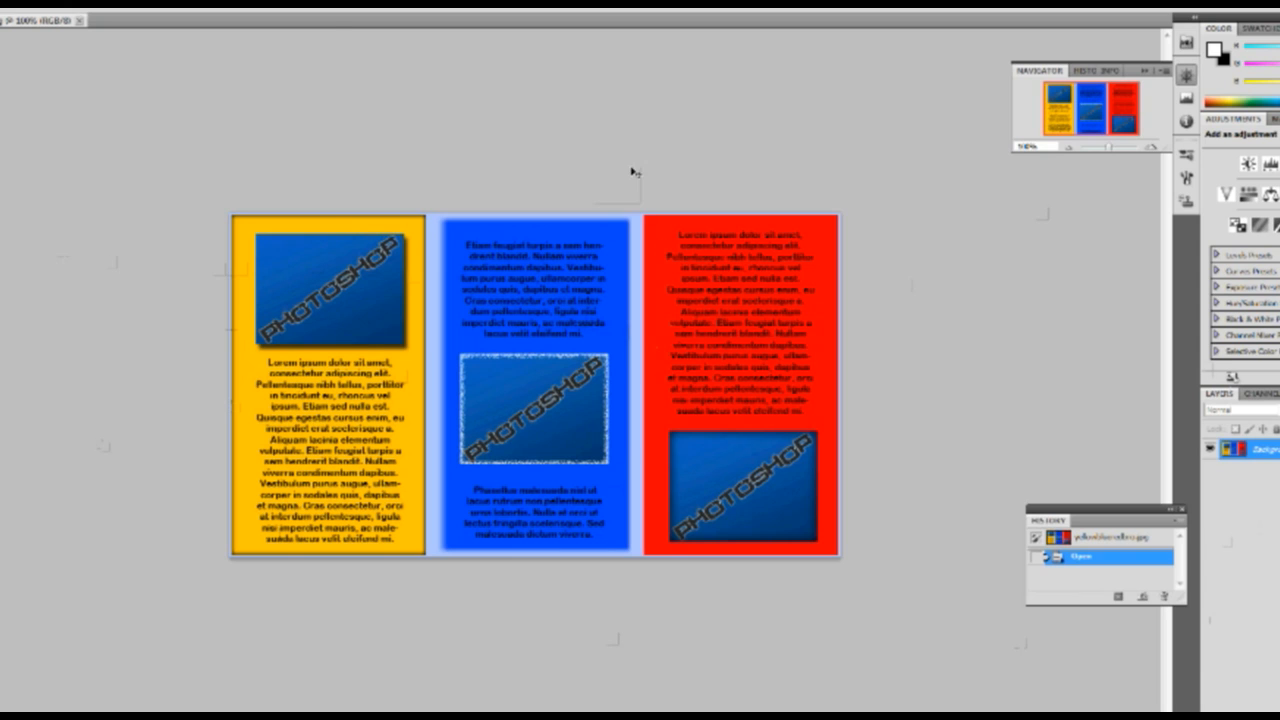
click(79, 22)
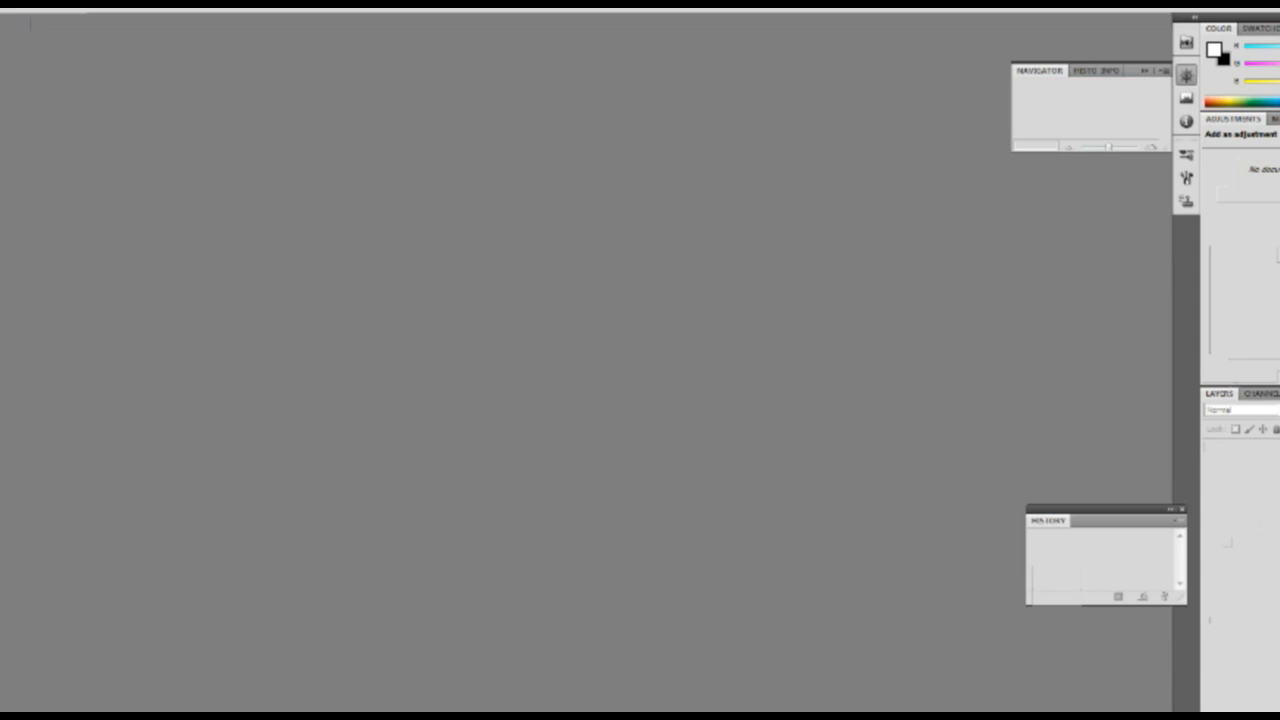
Open the 3colmbrotemp template from the temps folder and select the left panel's layer.
click(12, 9)
click(82, 10)
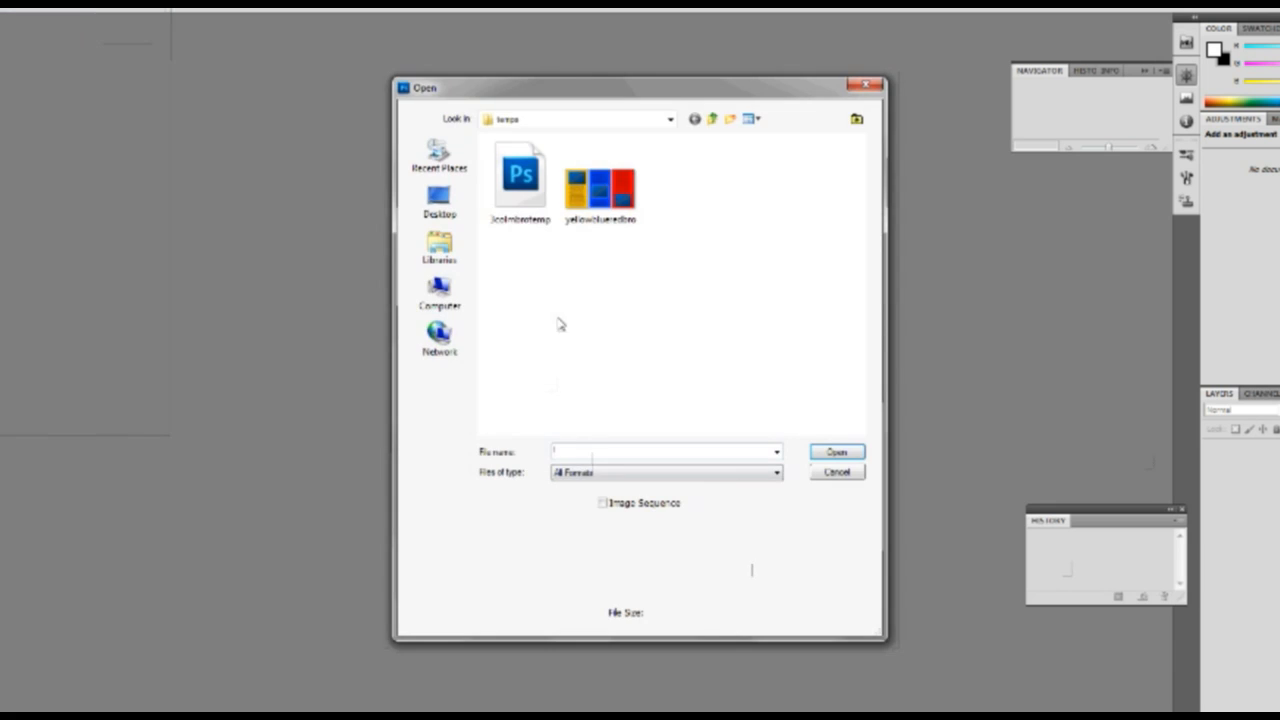
double_click(520, 178)
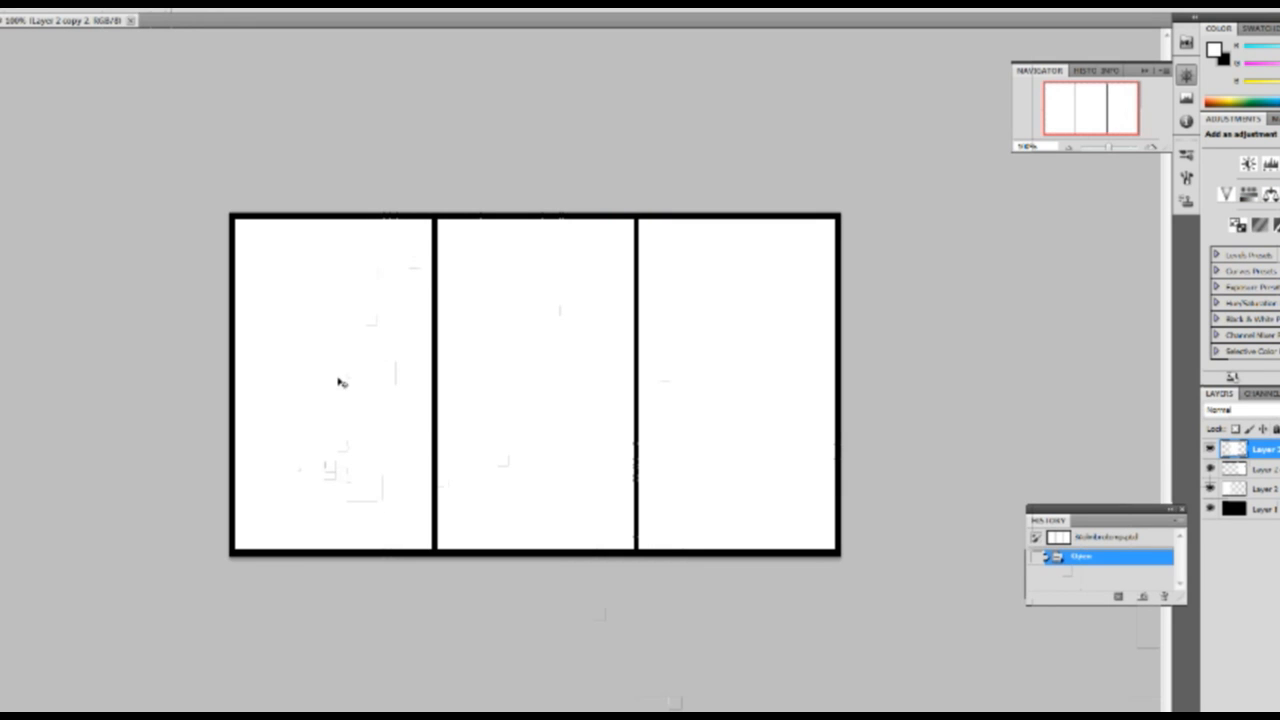
click(348, 407)
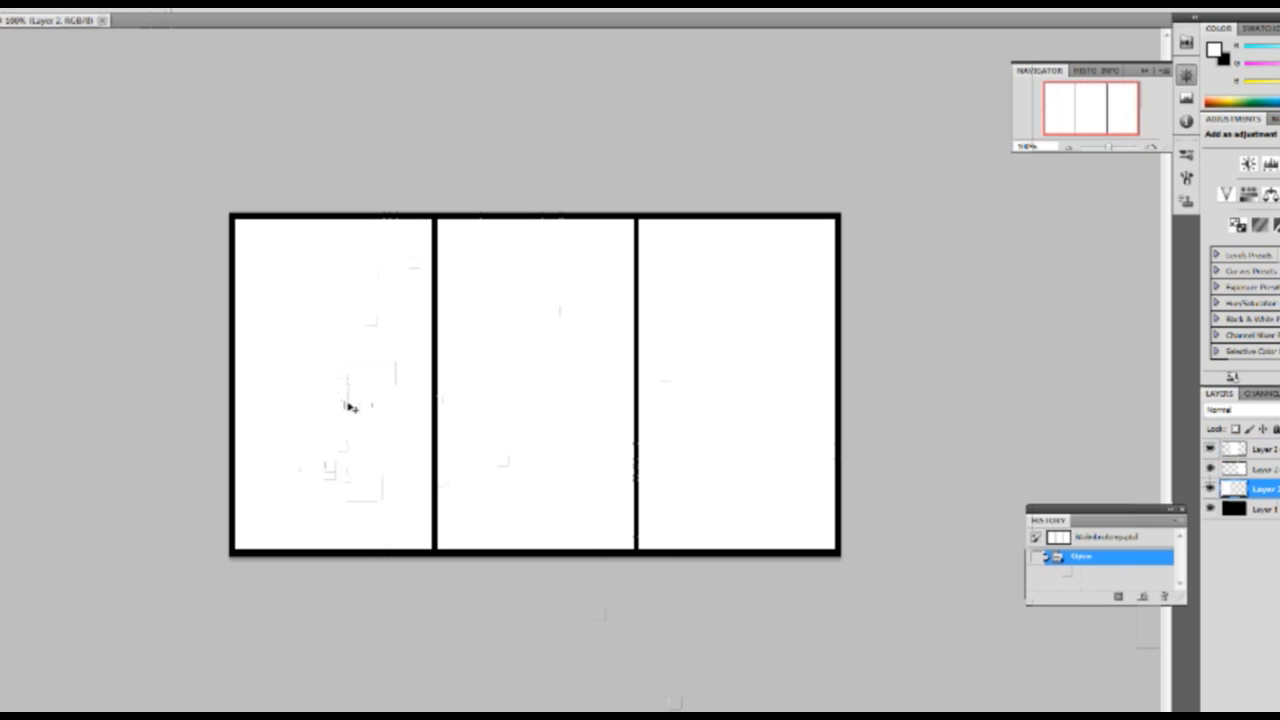
Try an Inner Shadow layer style on the left panel's layer.
key(ctrl+t)
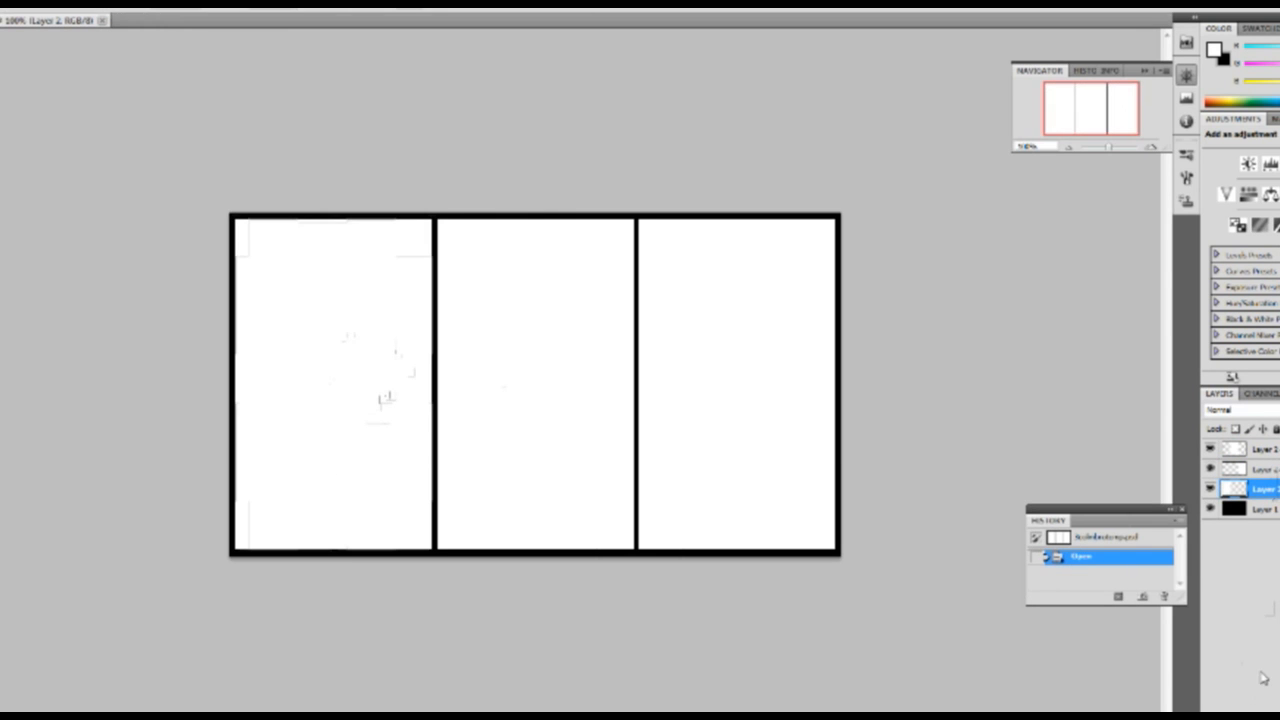
click(1212, 706)
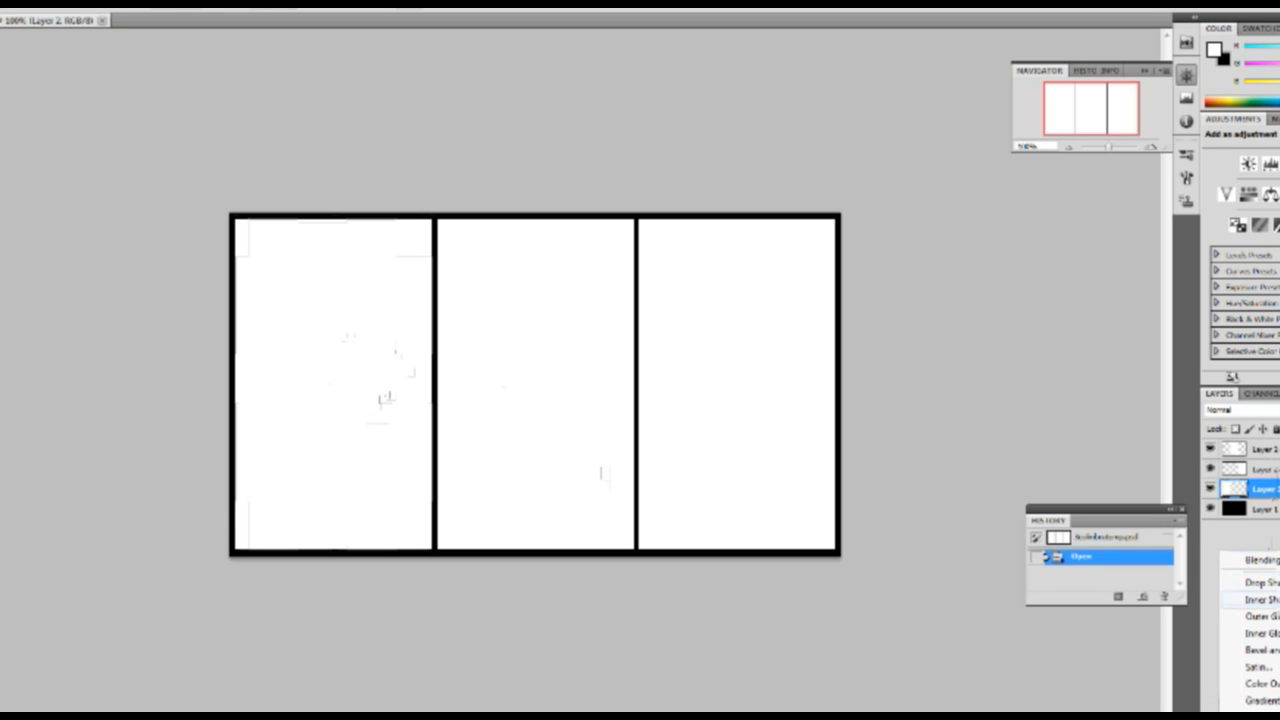
click(1262, 599)
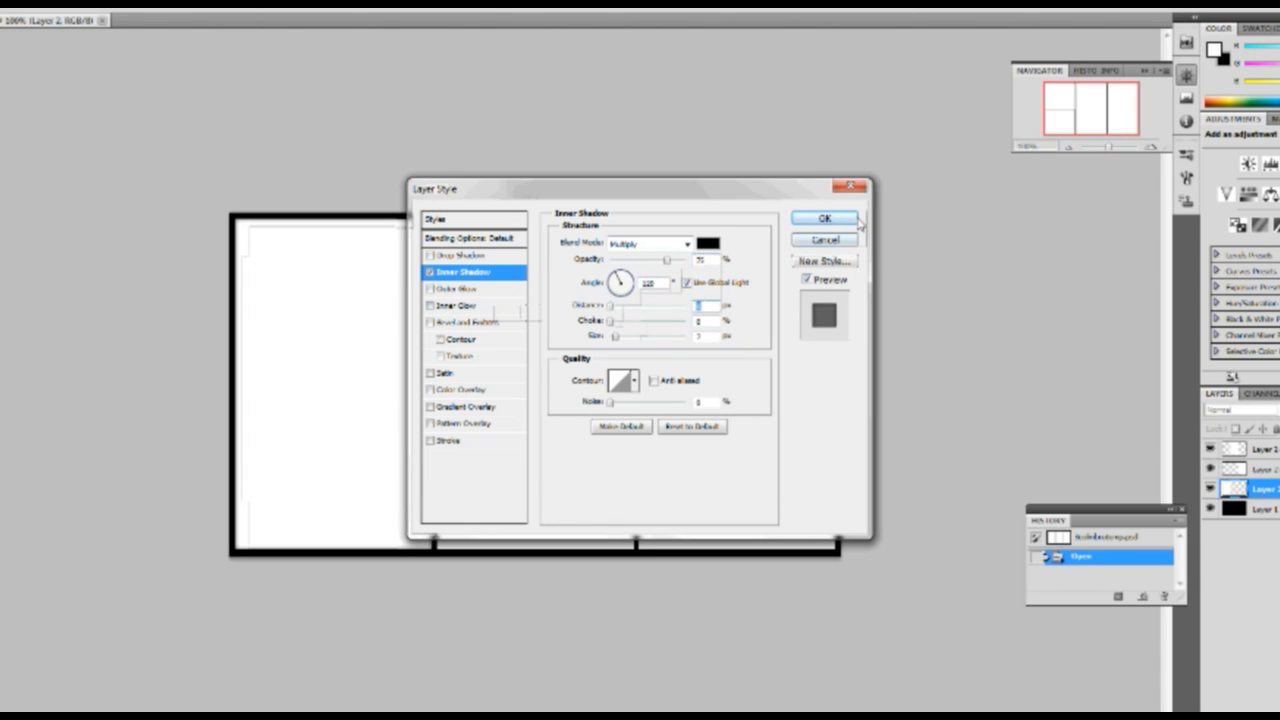
click(825, 218)
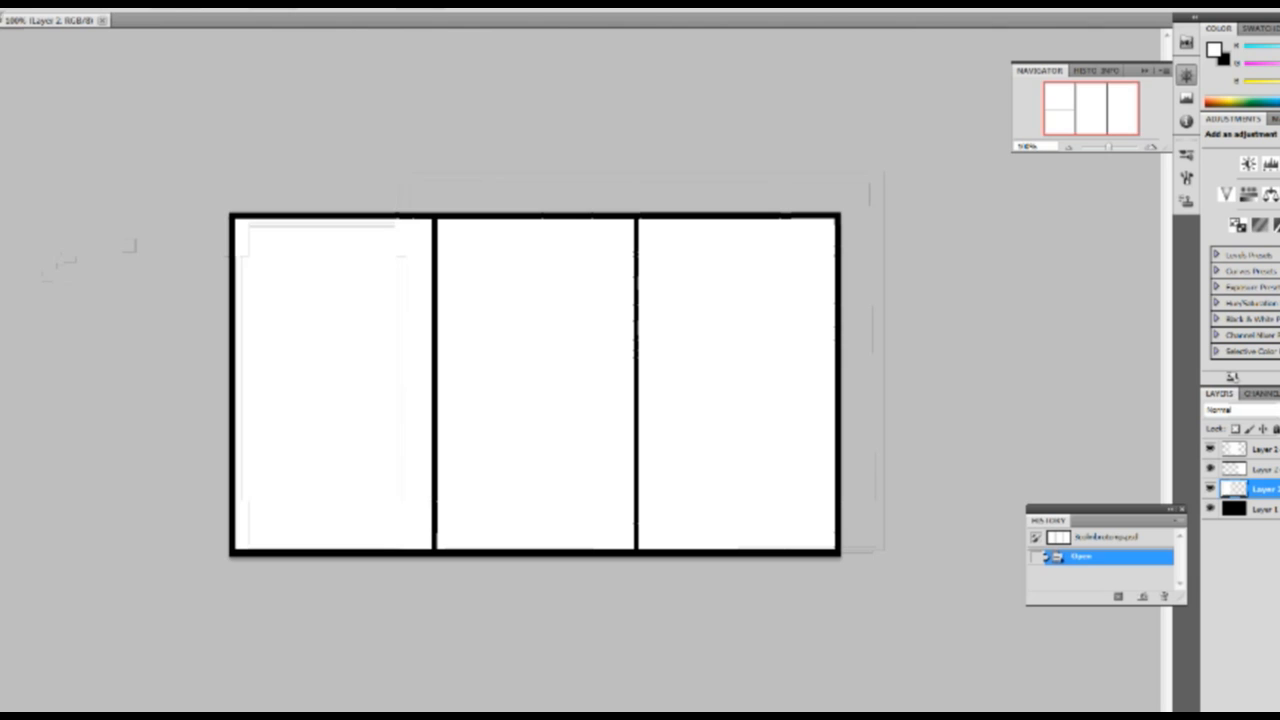
Select the left white panel with the Magic Wand and paint it red using foreground colour ff0000.
click(280, 430)
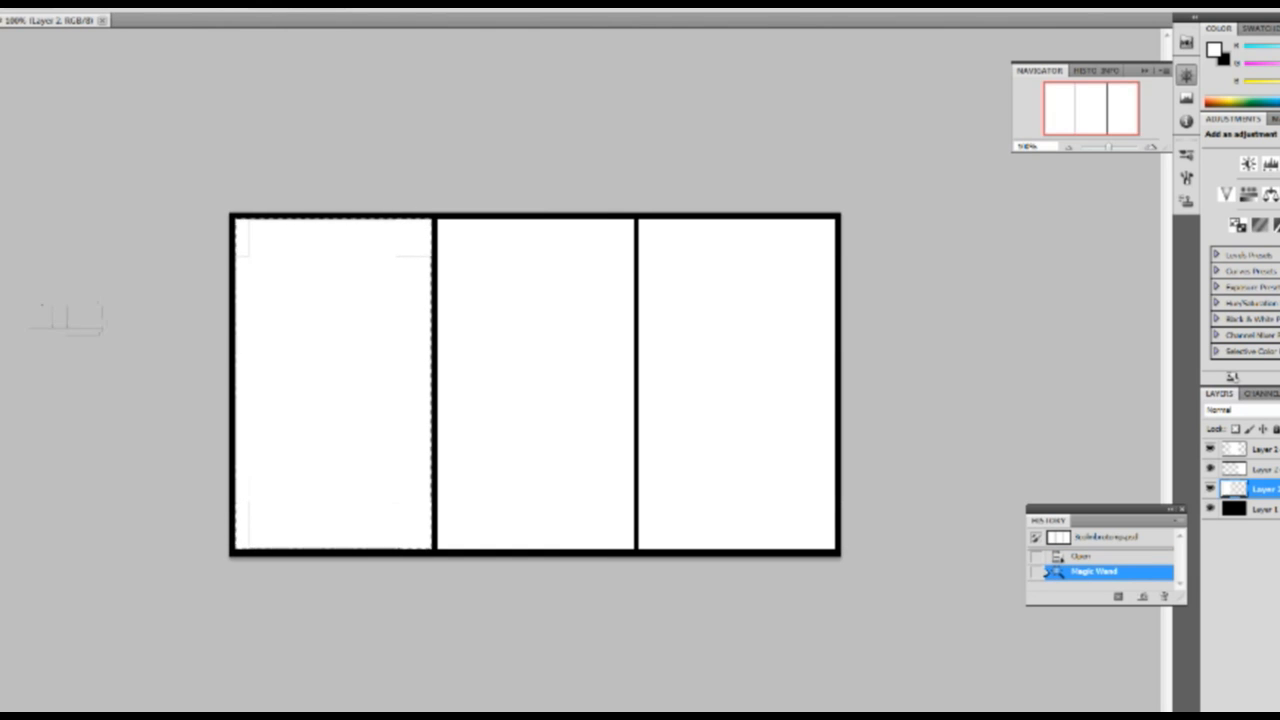
key(x)
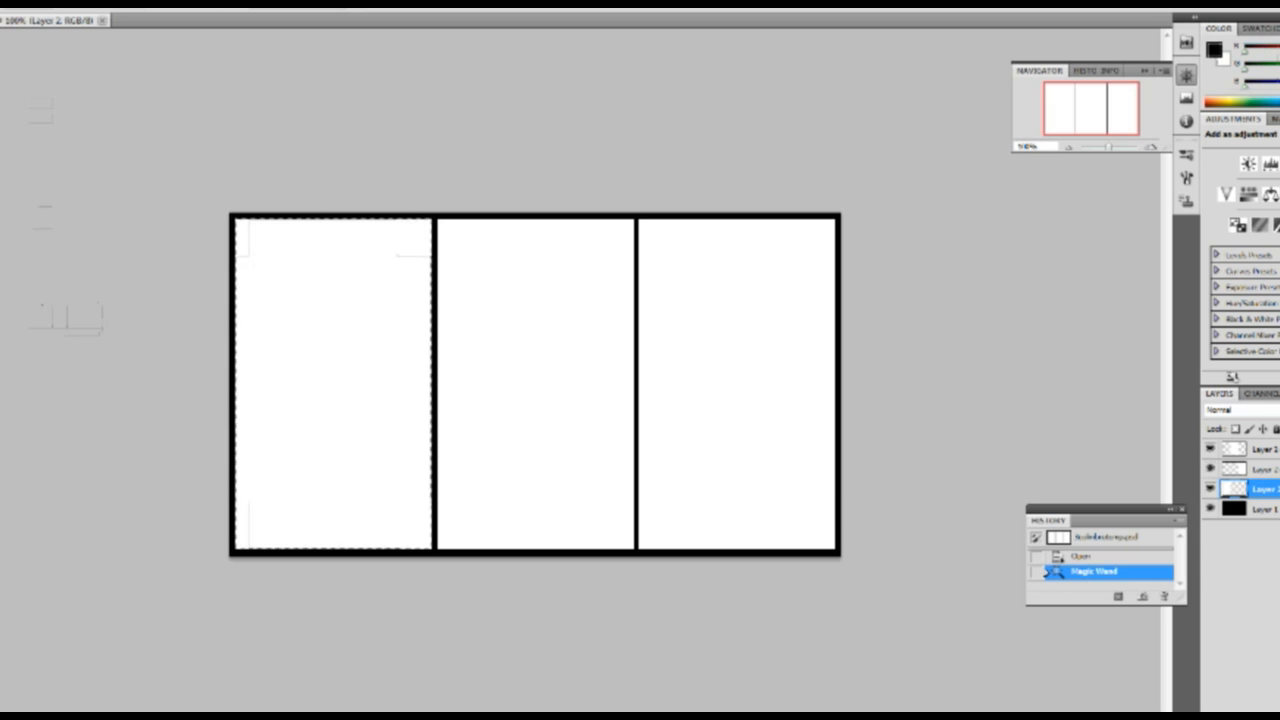
drag(561, 406, 867, 255)
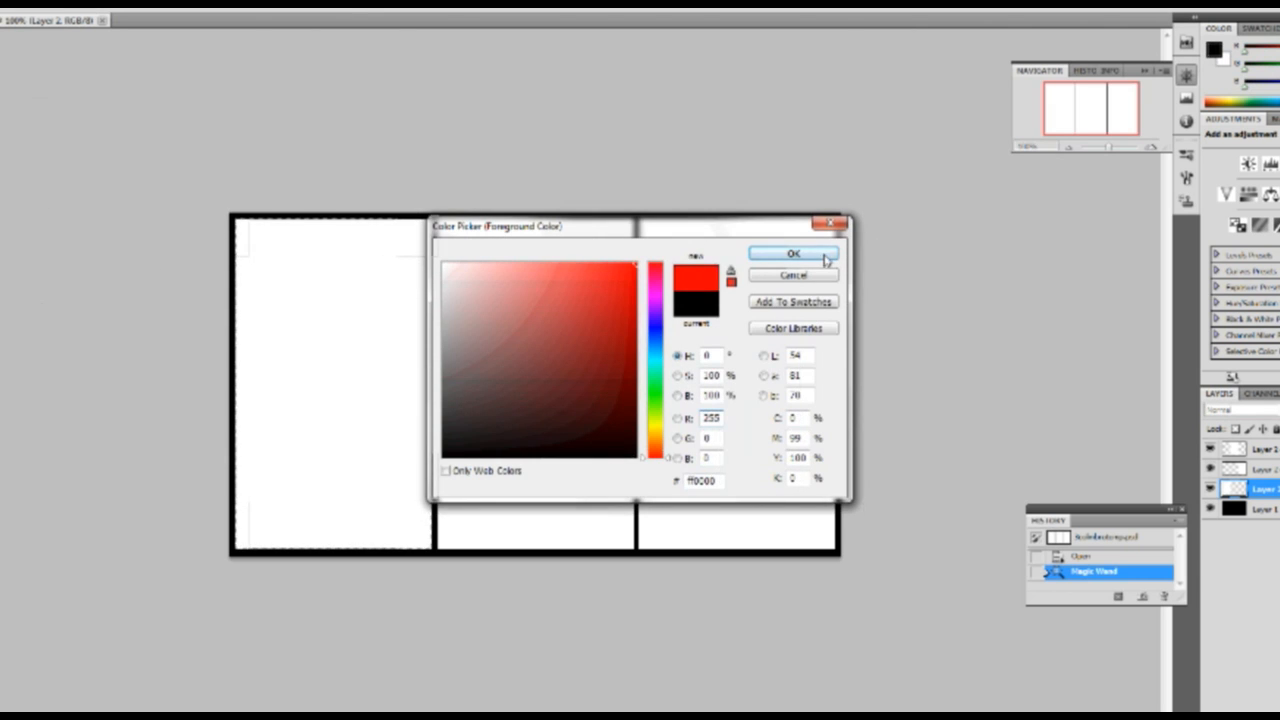
click(823, 257)
drag(380, 260, 300, 480)
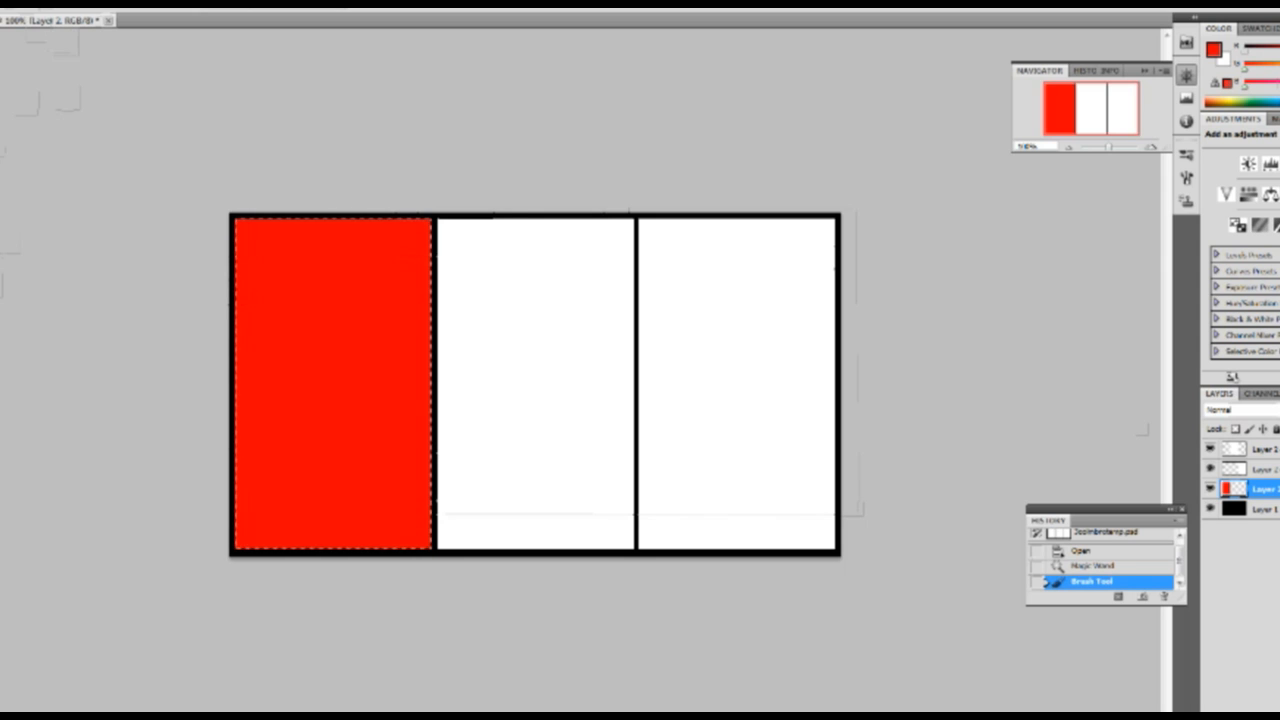
Try to select the middle panel with the Magic Wand, clearing the selection after each attempt.
click(430, 352)
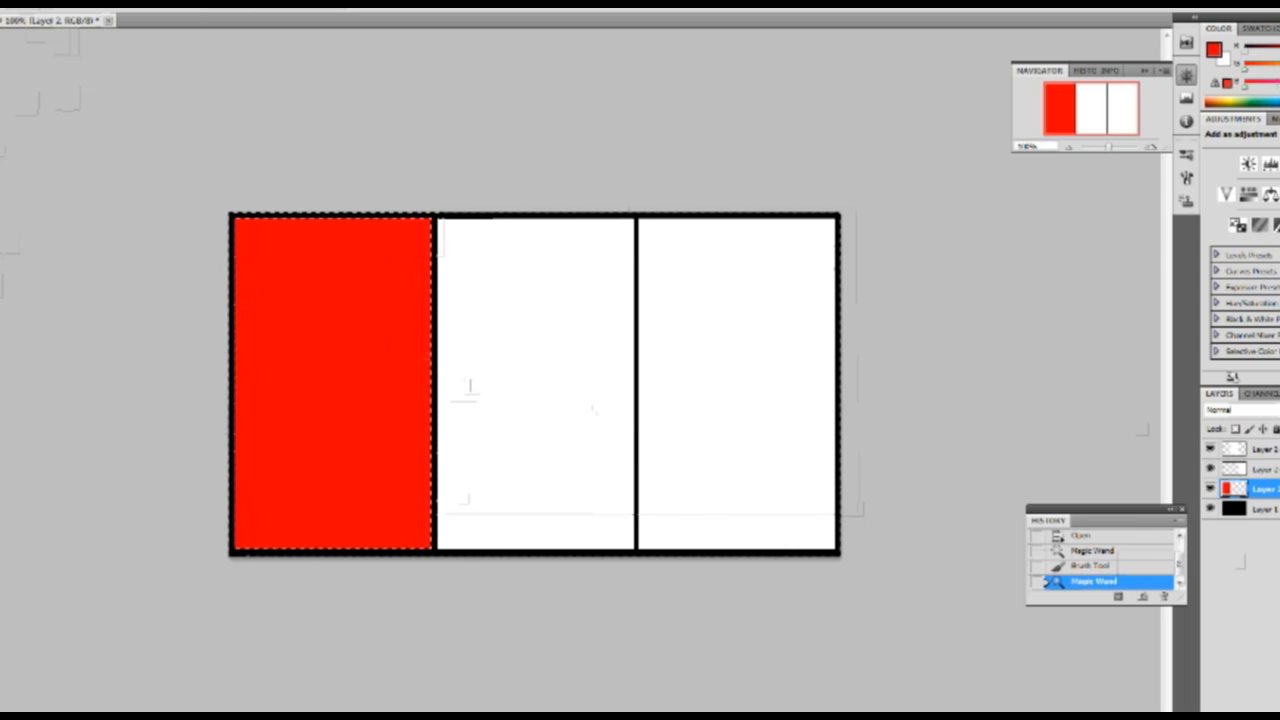
key(ctrl+j)
key(ctrl+d)
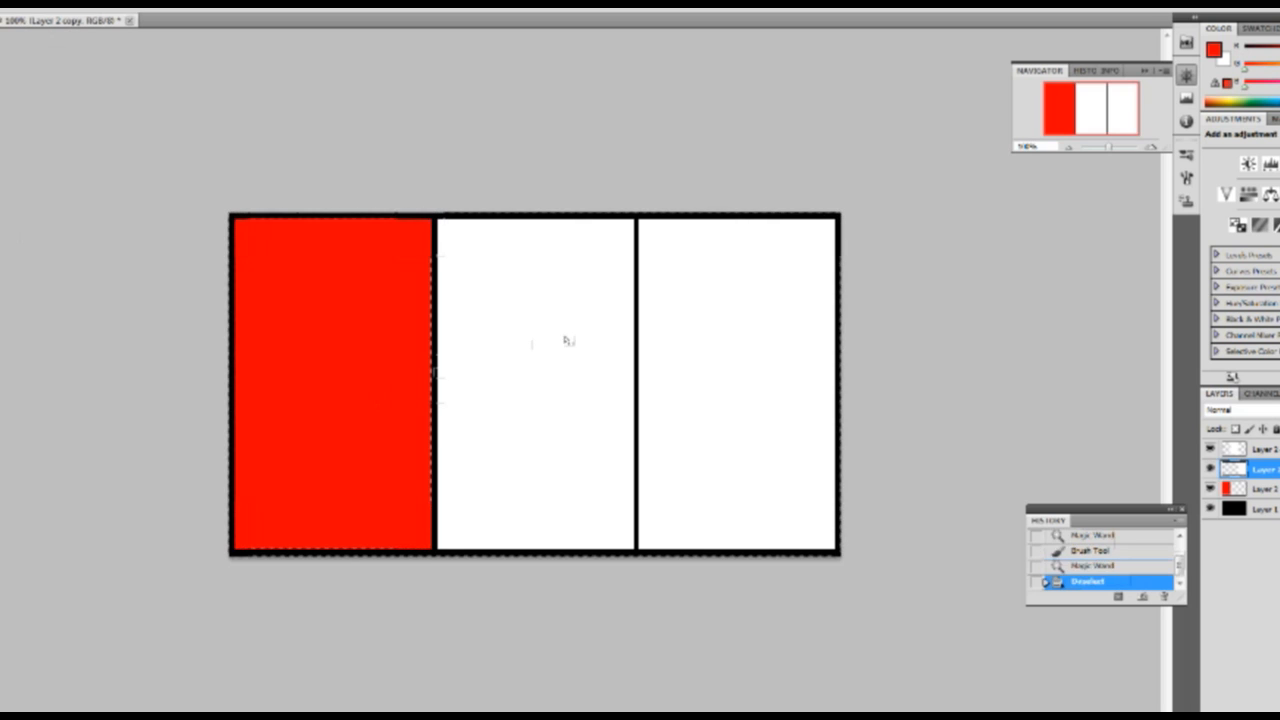
click(560, 343)
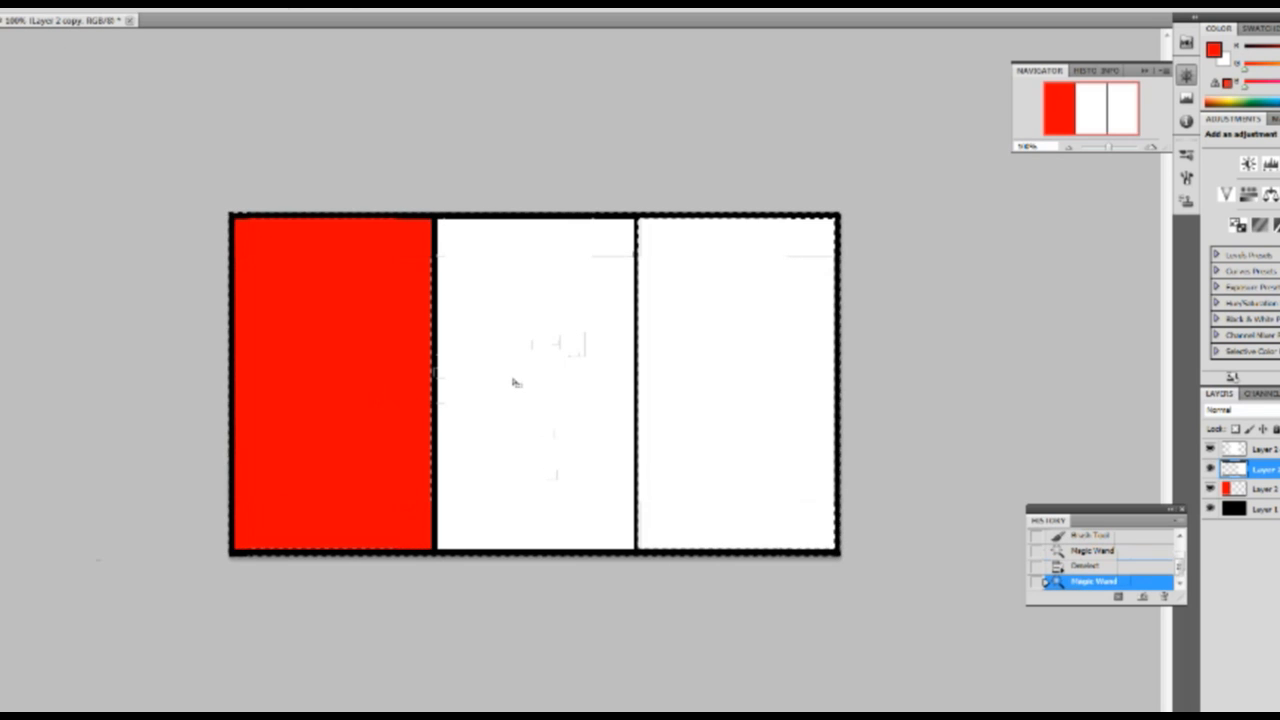
key(ctrl+d)
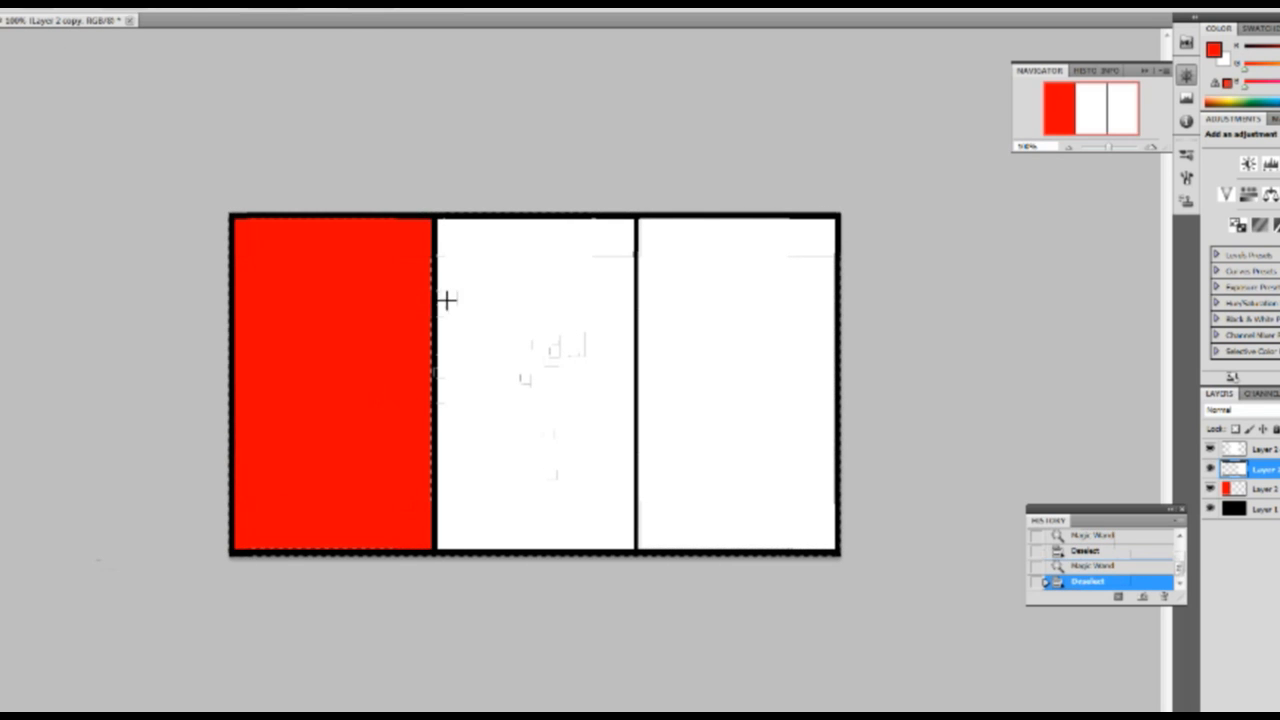
click(557, 365)
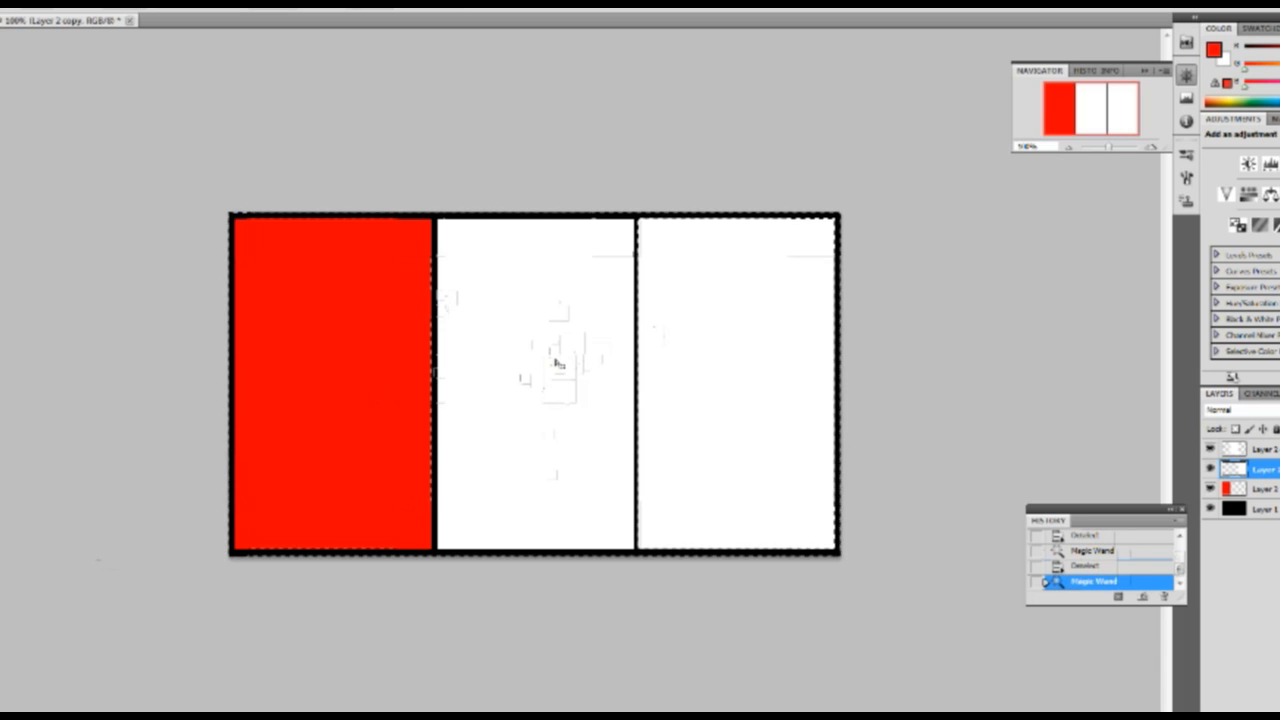
key(ctrl+d)
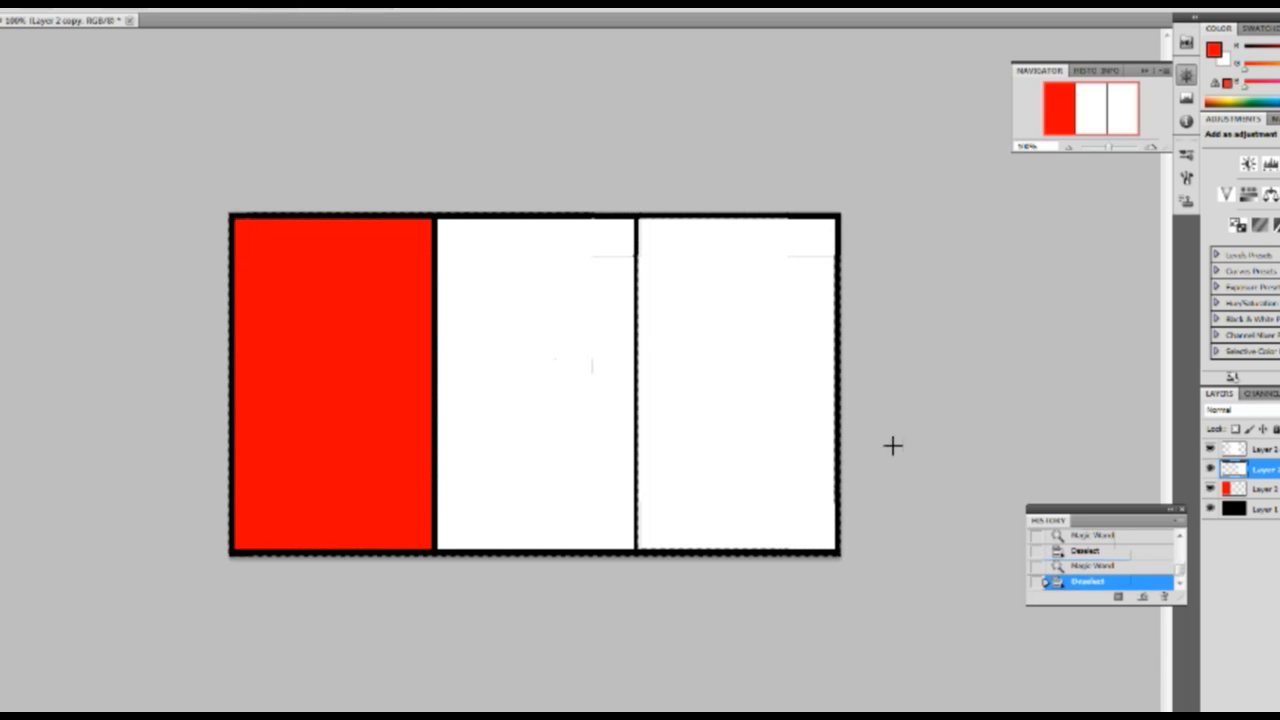
Activate the middle panel's layer, Layer 2 copy 2, and select the white middle panel with the Magic Wand.
click(1232, 510)
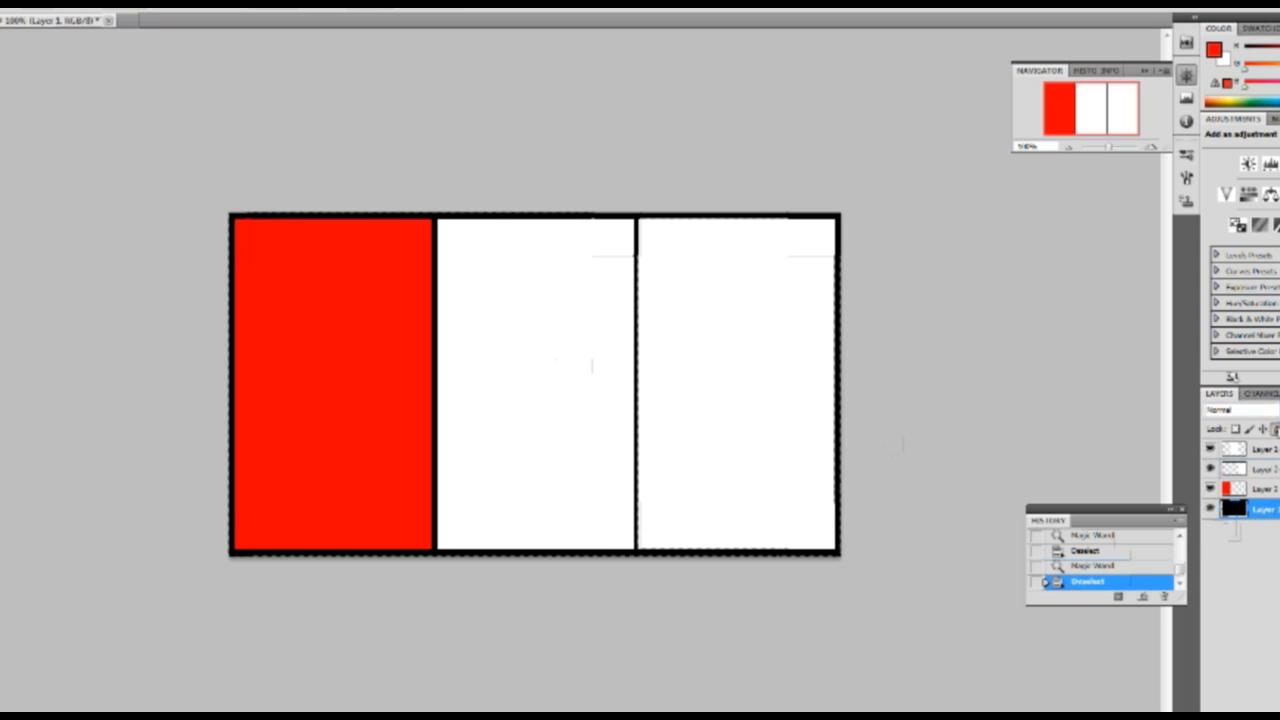
click(1248, 469)
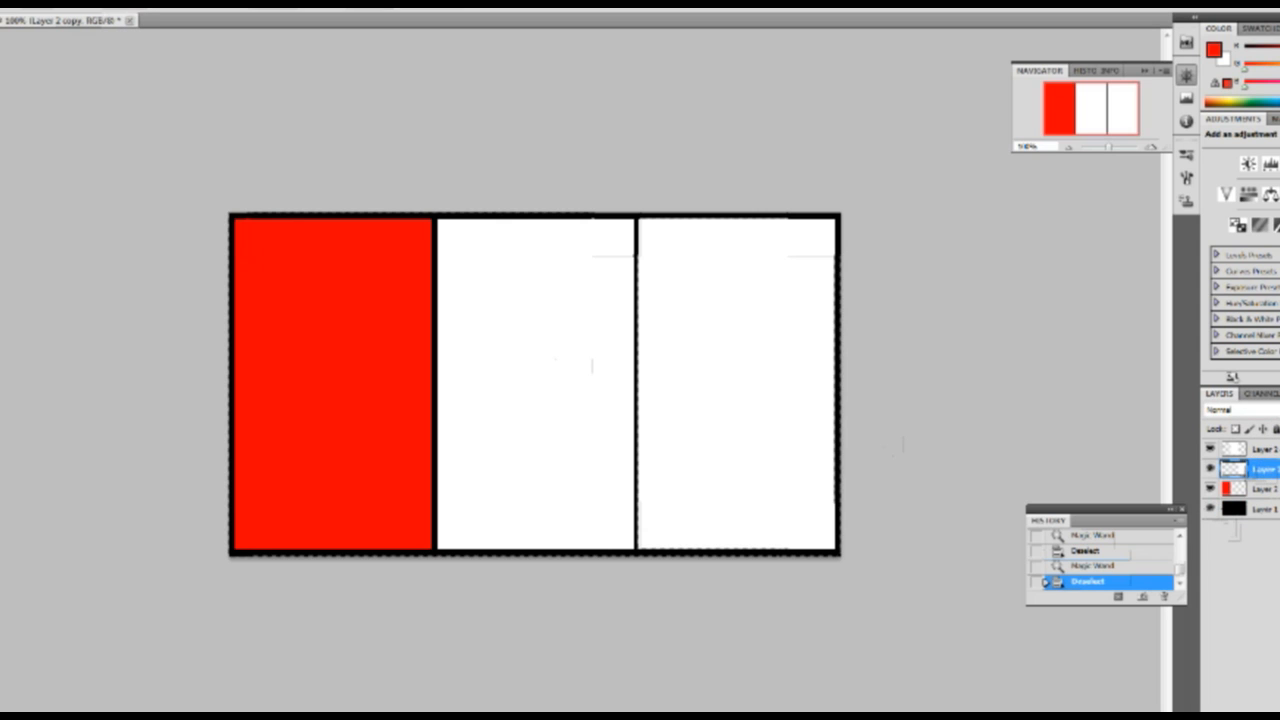
click(1245, 450)
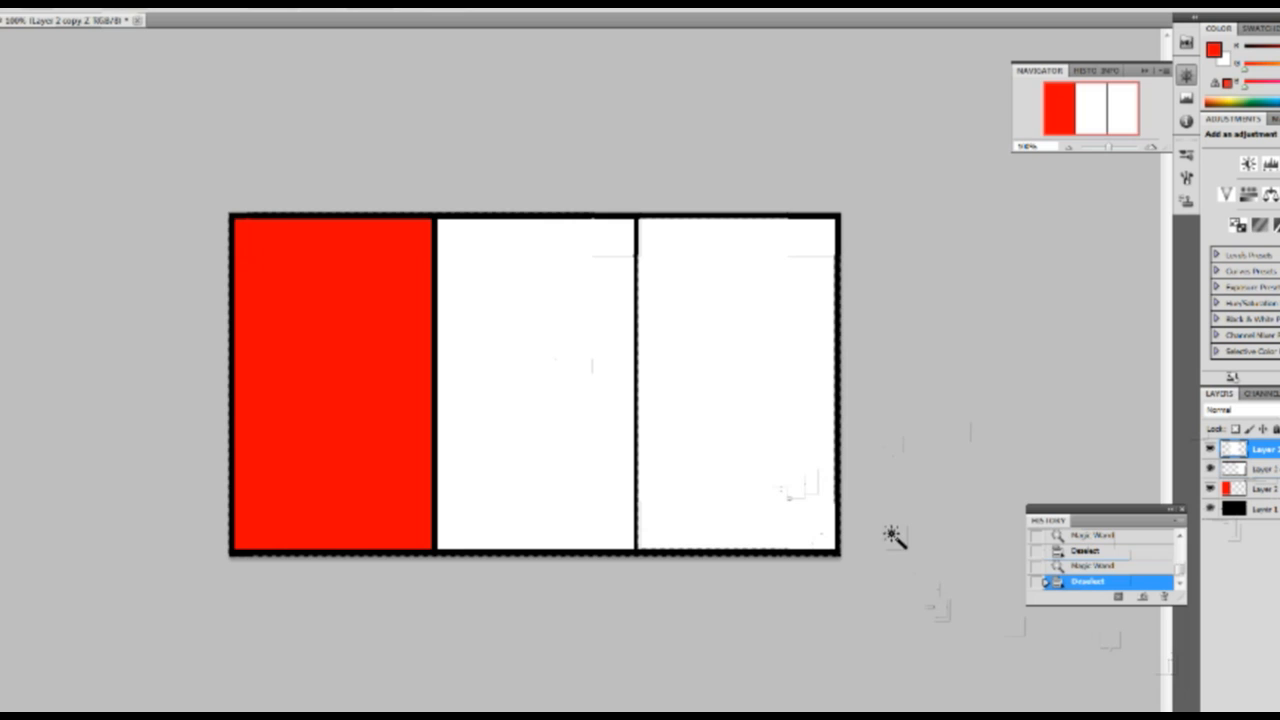
click(533, 336)
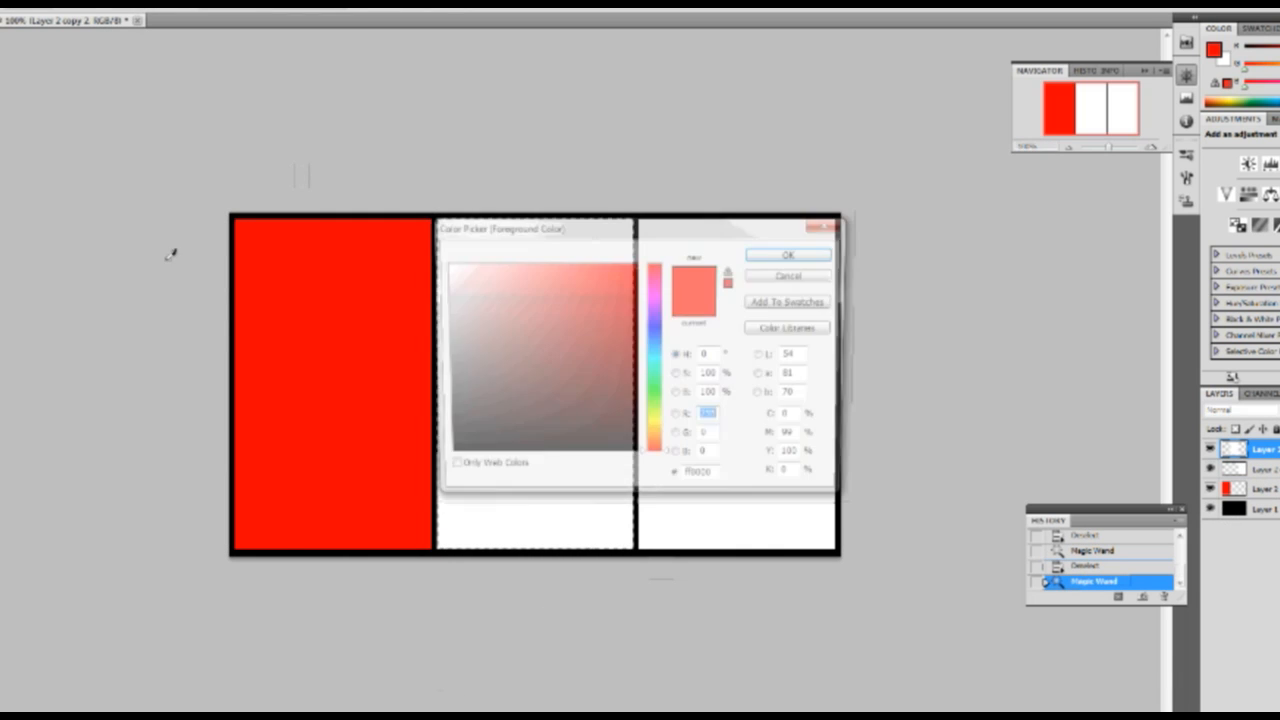
Paint the selected middle panel with a dark blue foreground colour using the Brush tool, and clear the selection.
drag(543, 317, 631, 370)
click(655, 336)
click(793, 253)
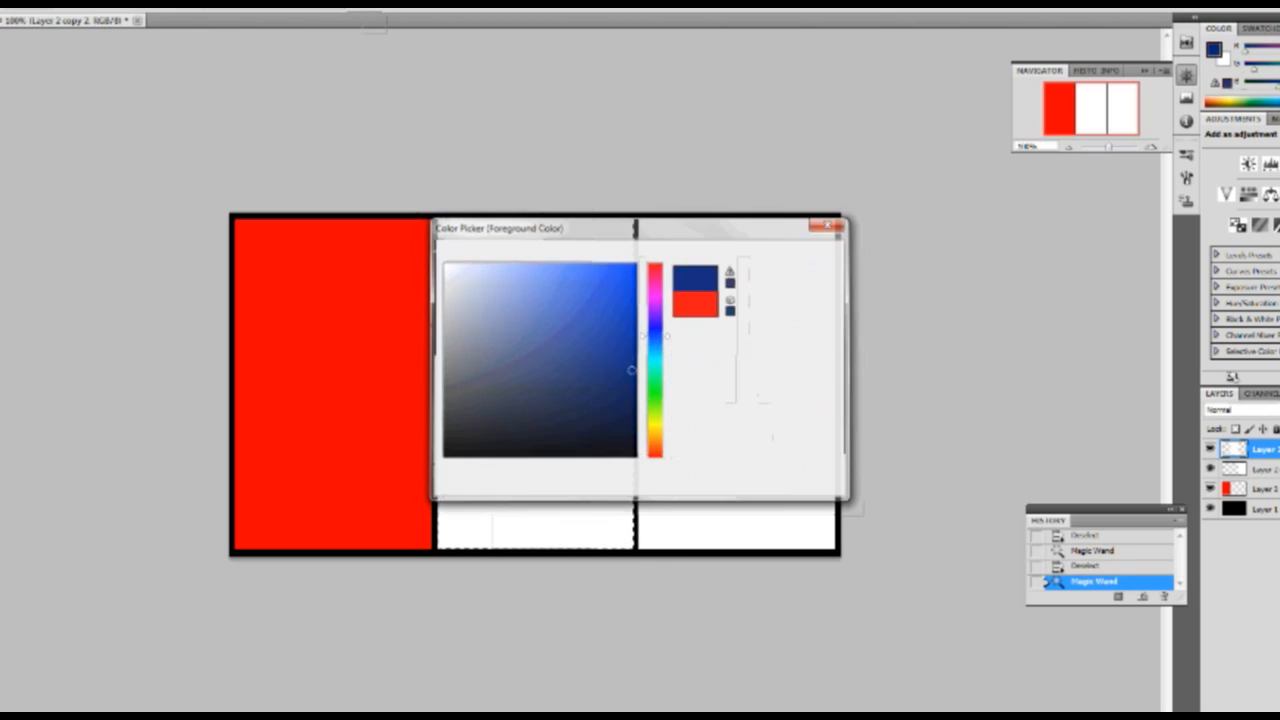
key(alt+BackSpace)
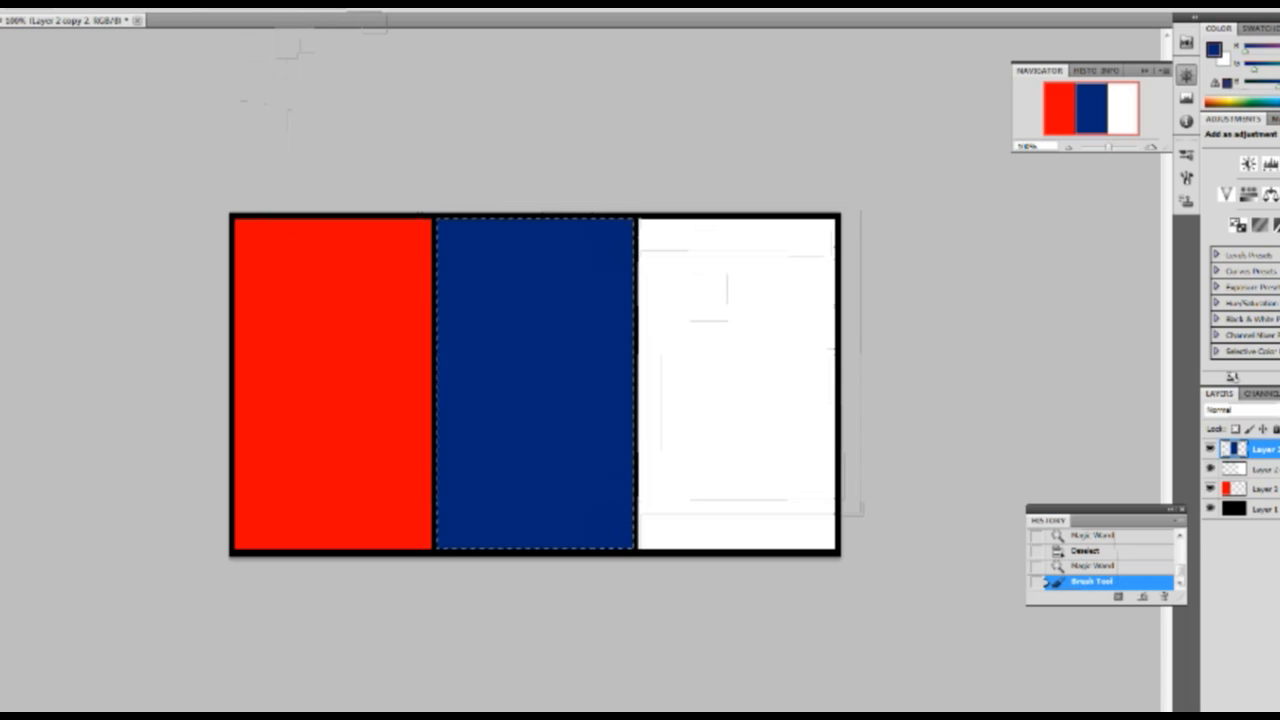
key(ctrl+d)
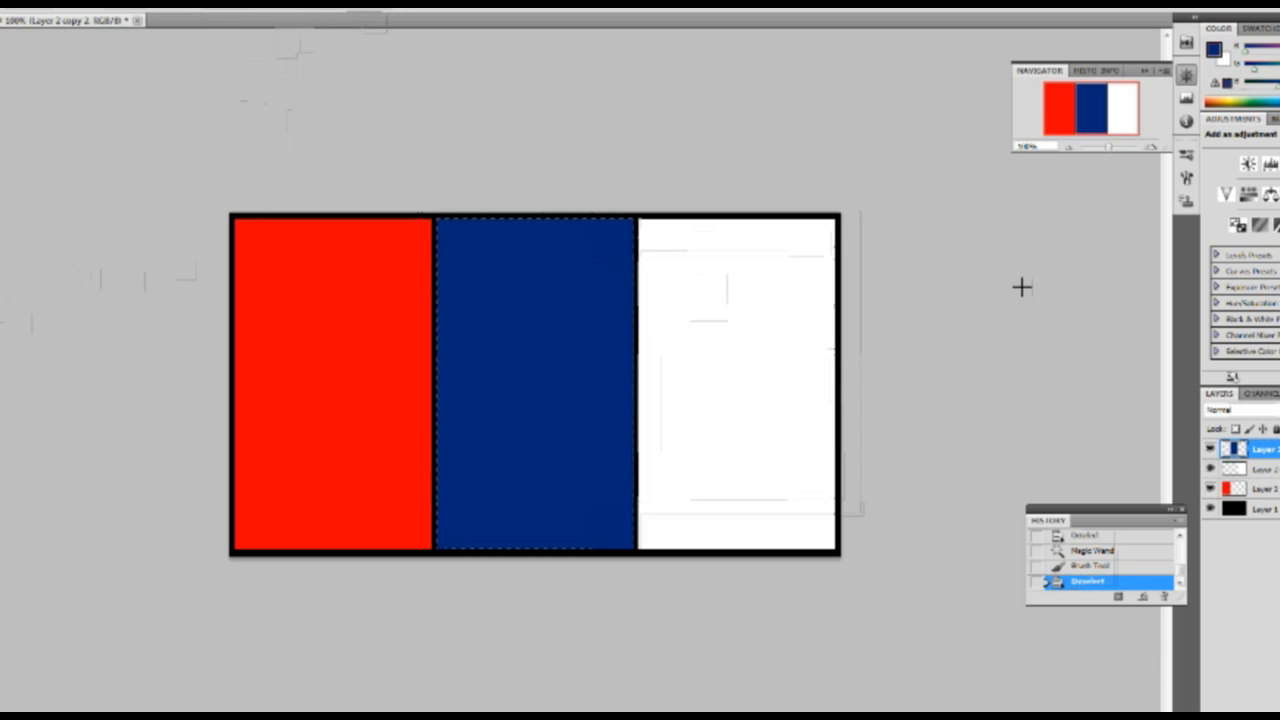